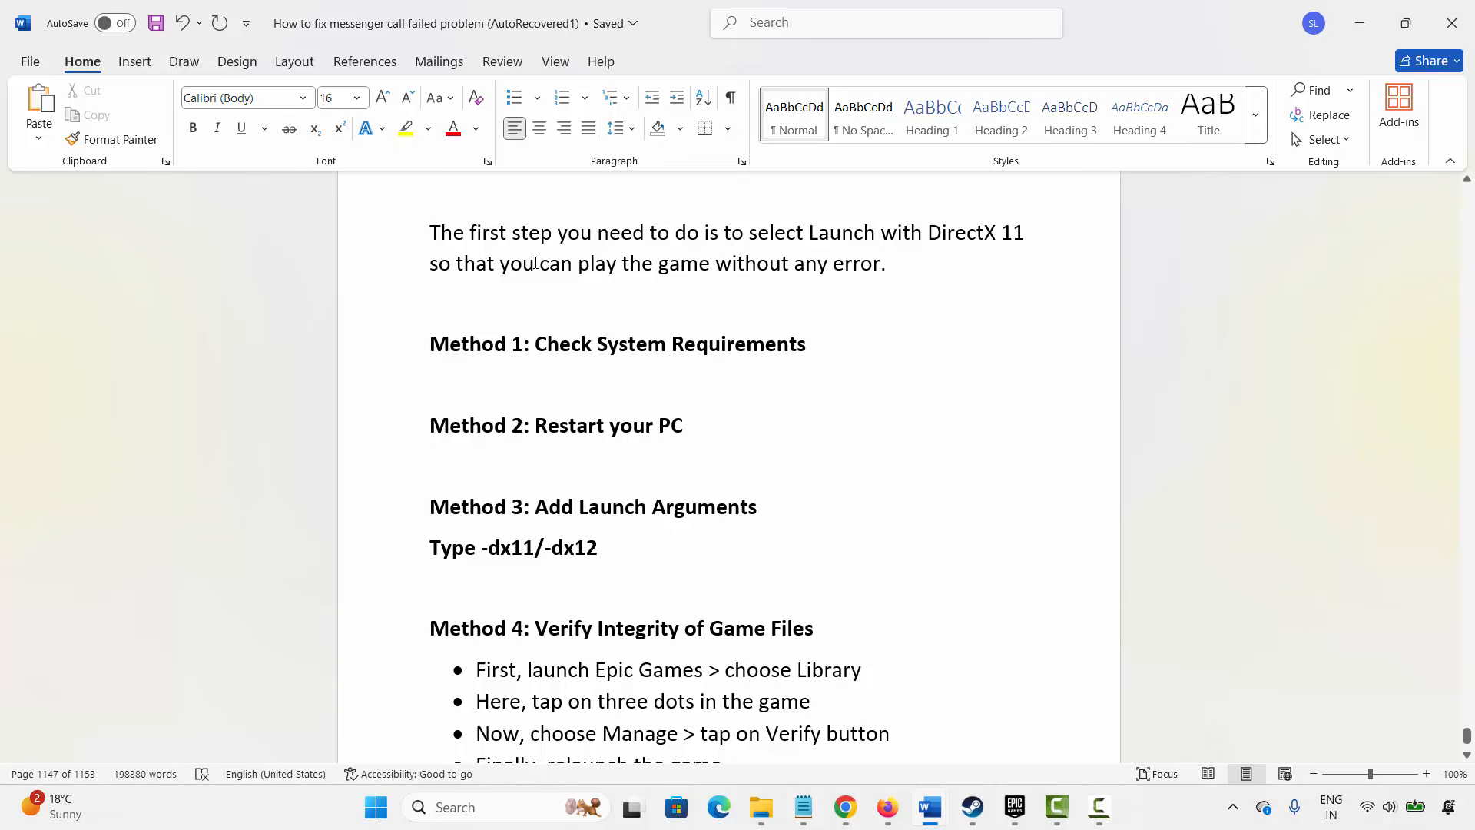
- Show the desktop and open the Arknights: Endfield launcher
click(578, 265)
key(super+d)
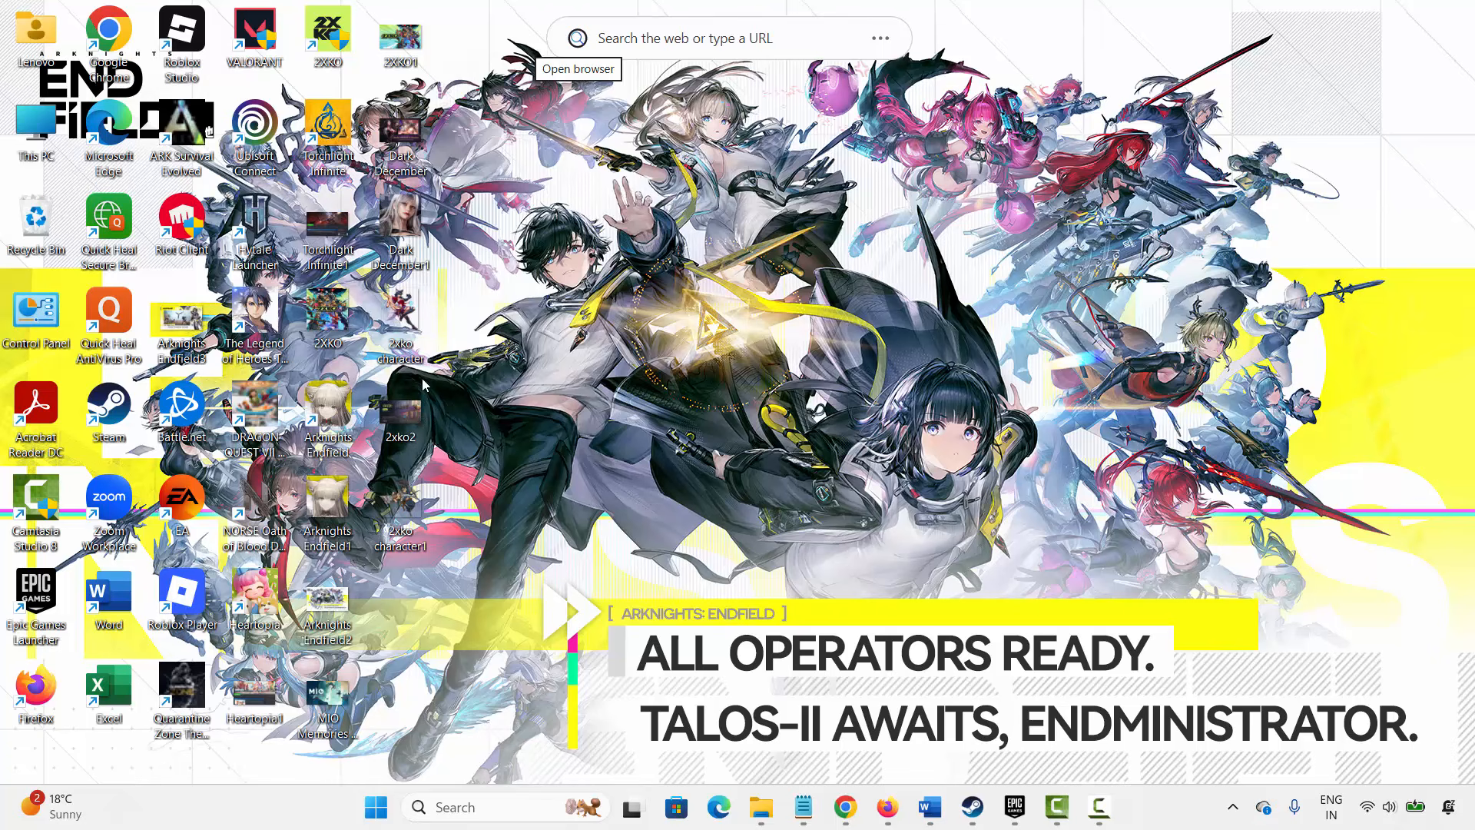
double_click(328, 415)
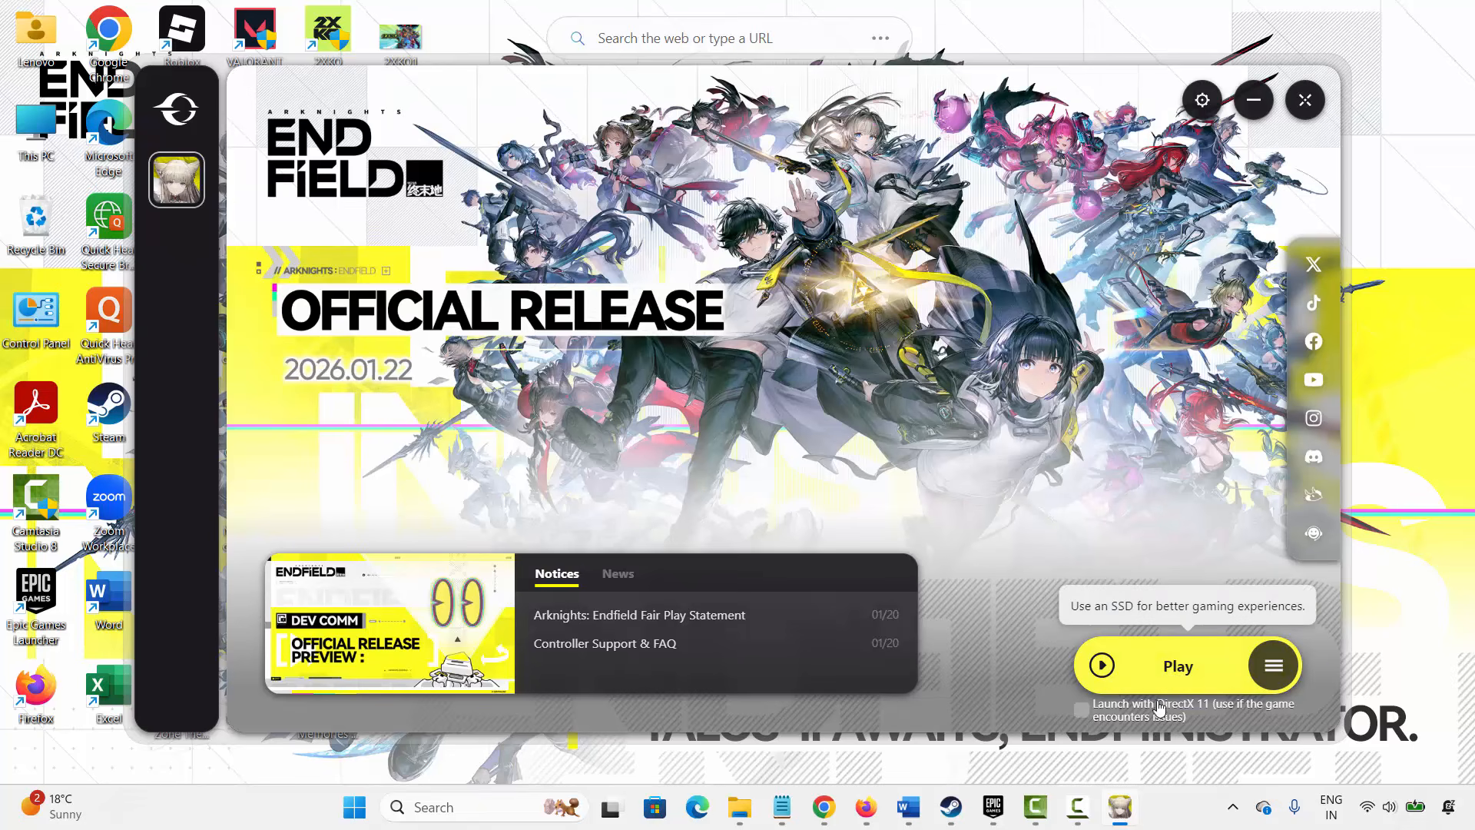
- Enable the Launch with DirectX 11 option in the launcher
click(1081, 712)
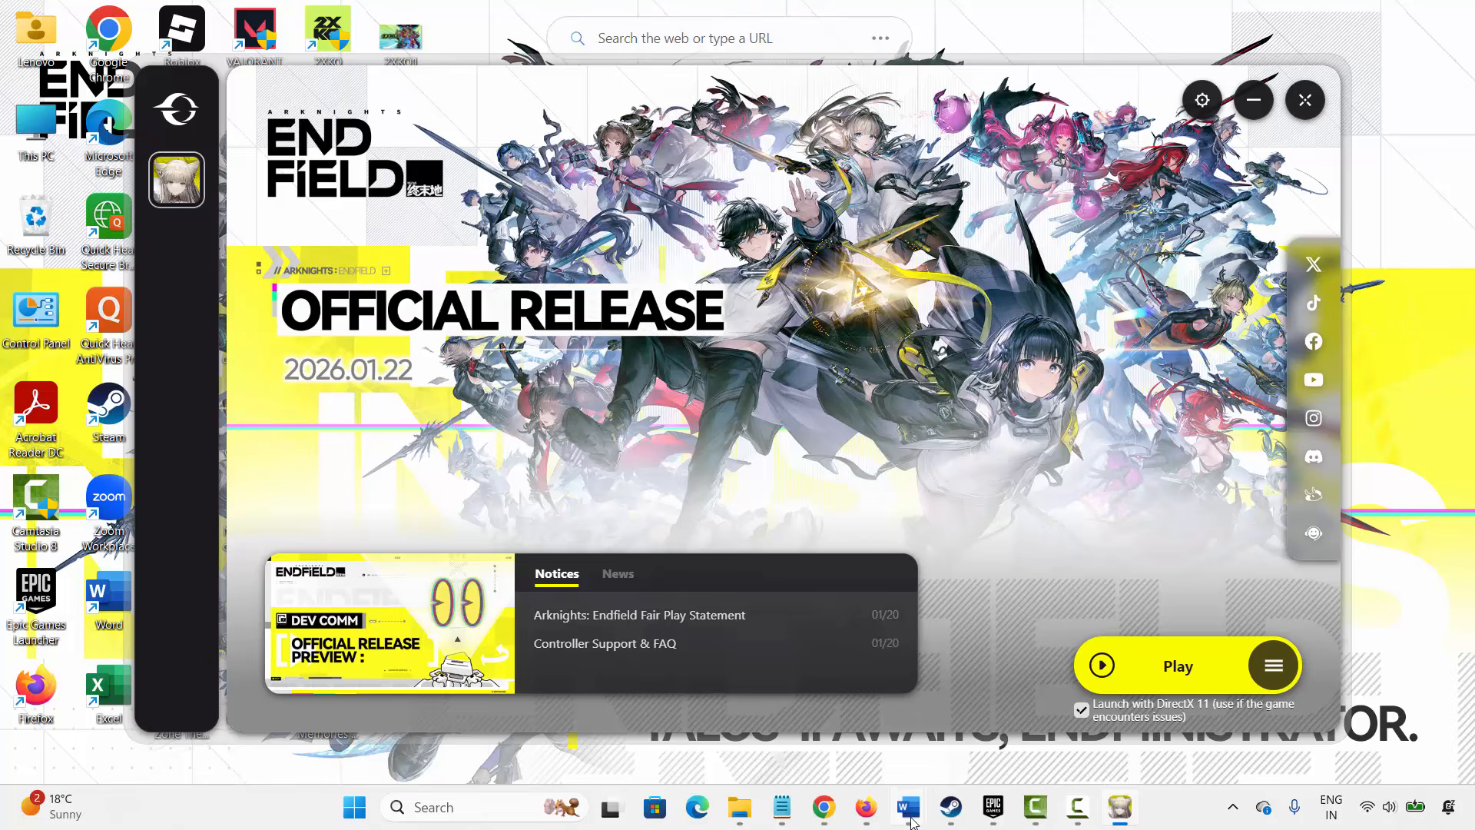
mouse_move(908, 806)
- Return to the document and highlight the Method 1: Check System Requirements heading
click(806, 710)
click(382, 356)
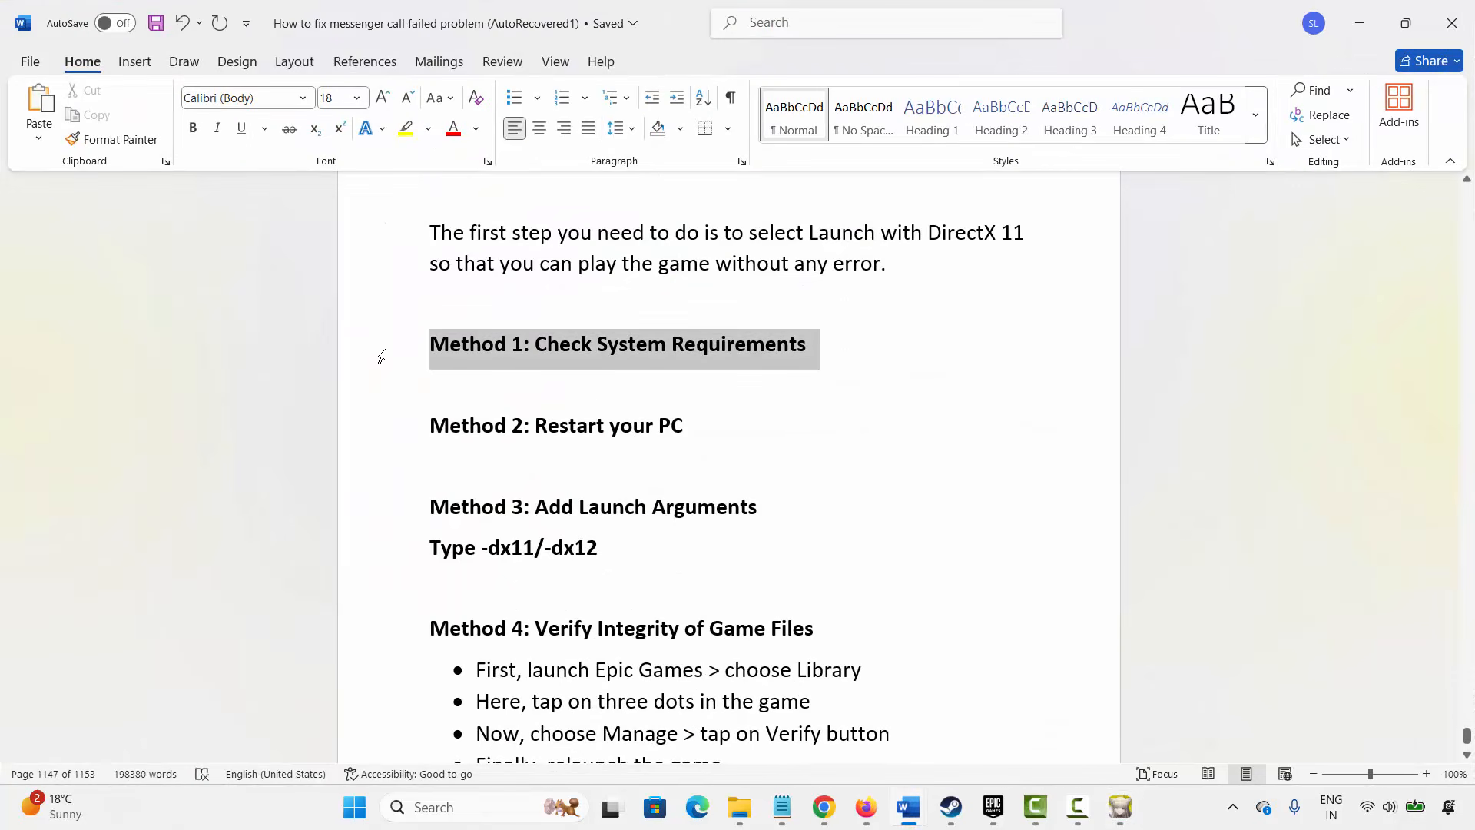
click(853, 517)
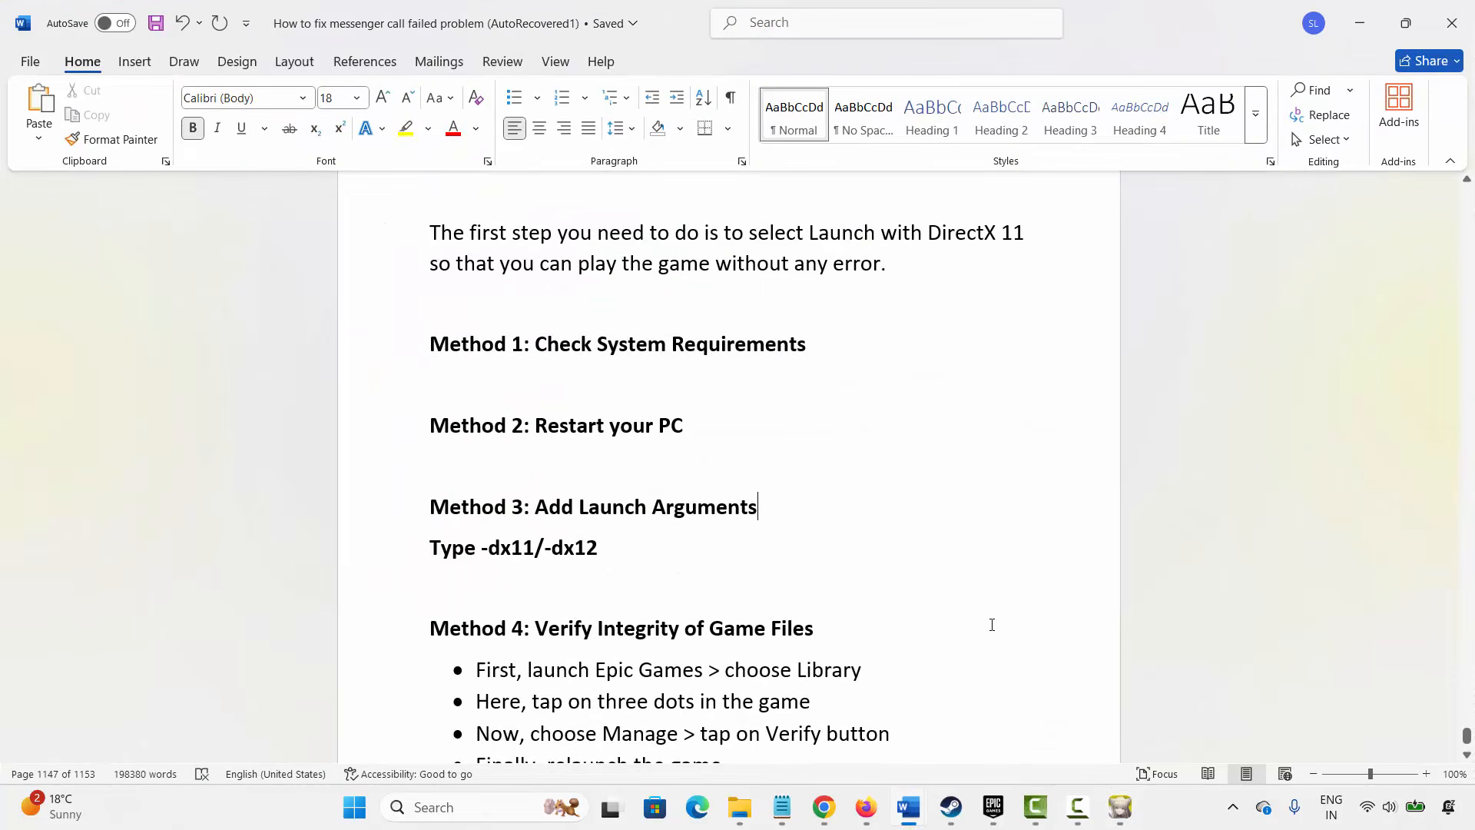
- Review the Arknights: Endfield system requirements on its Epic Games store page
click(993, 807)
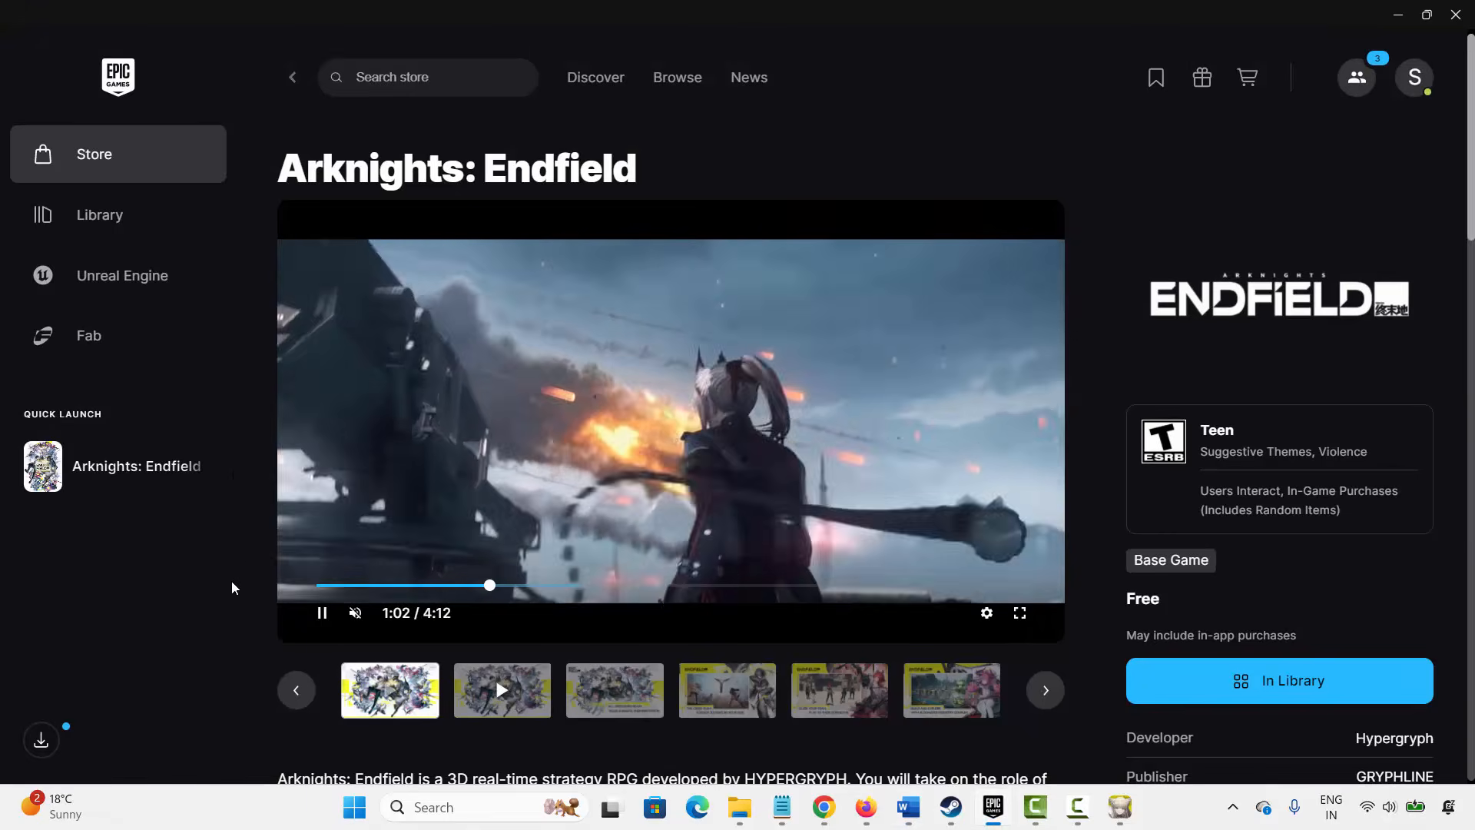
scroll(232, 581, down, 20)
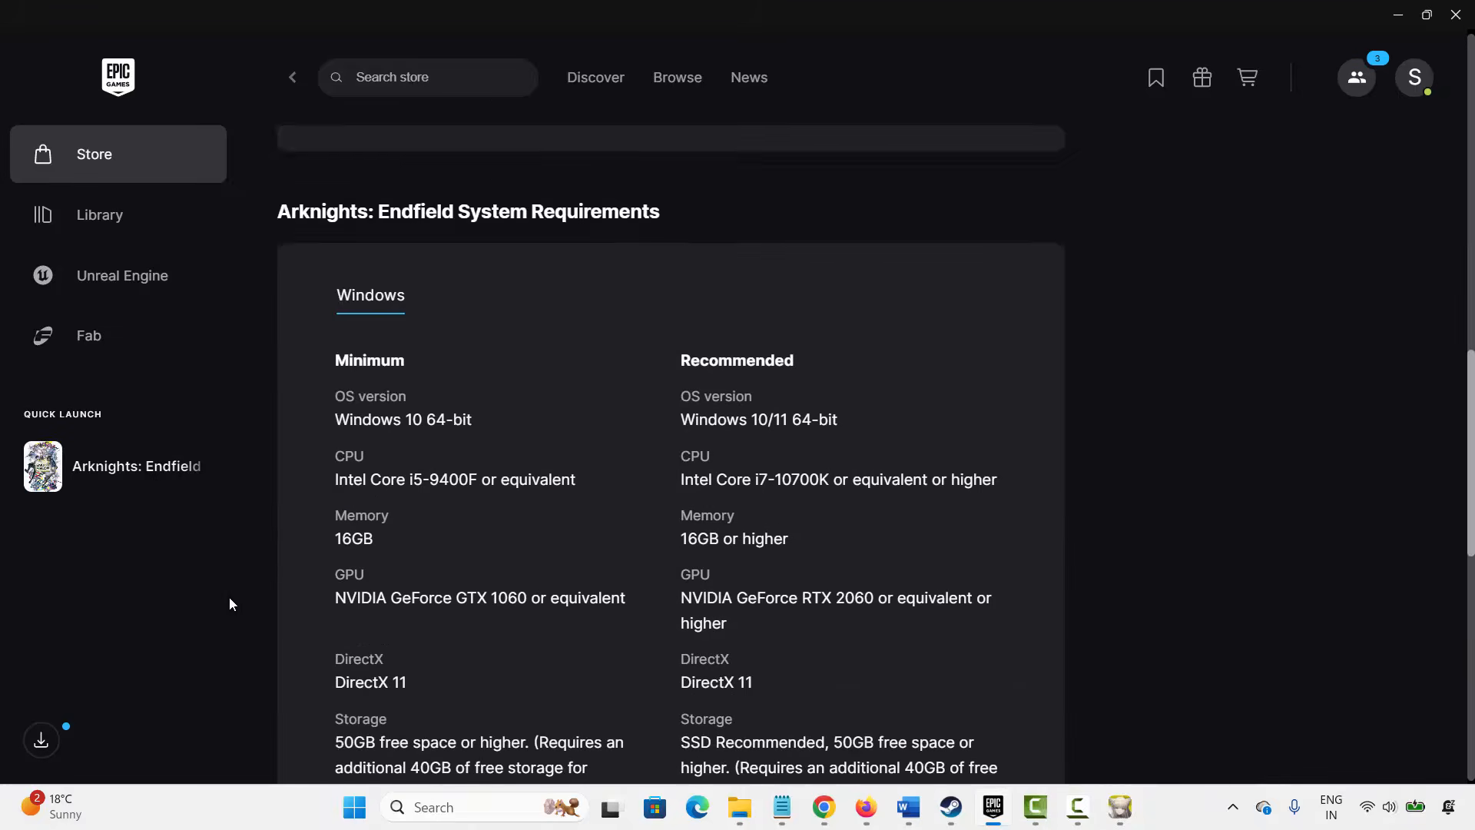
scroll(351, 265, up, 2)
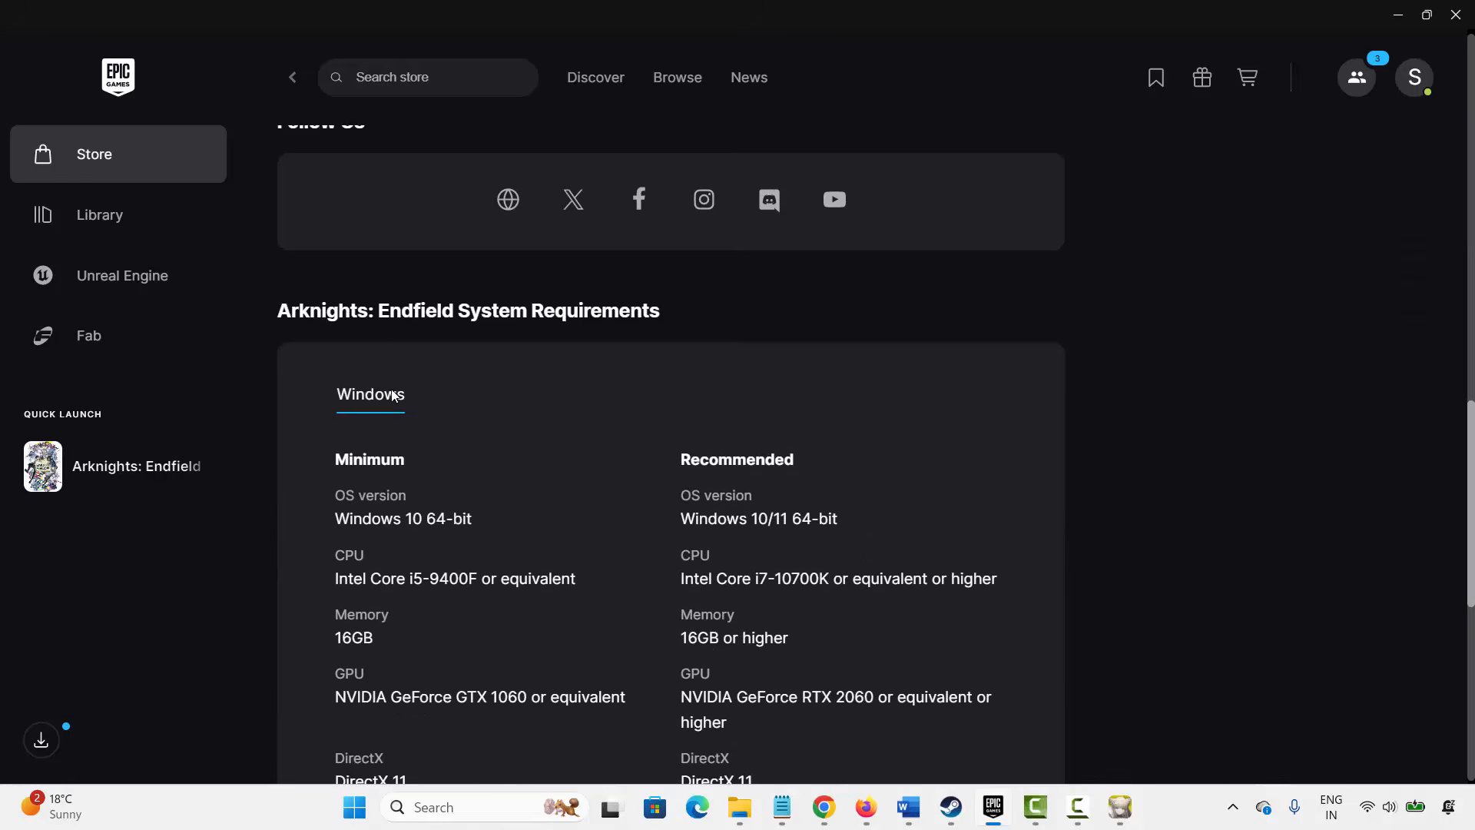
scroll(410, 414, down, 3)
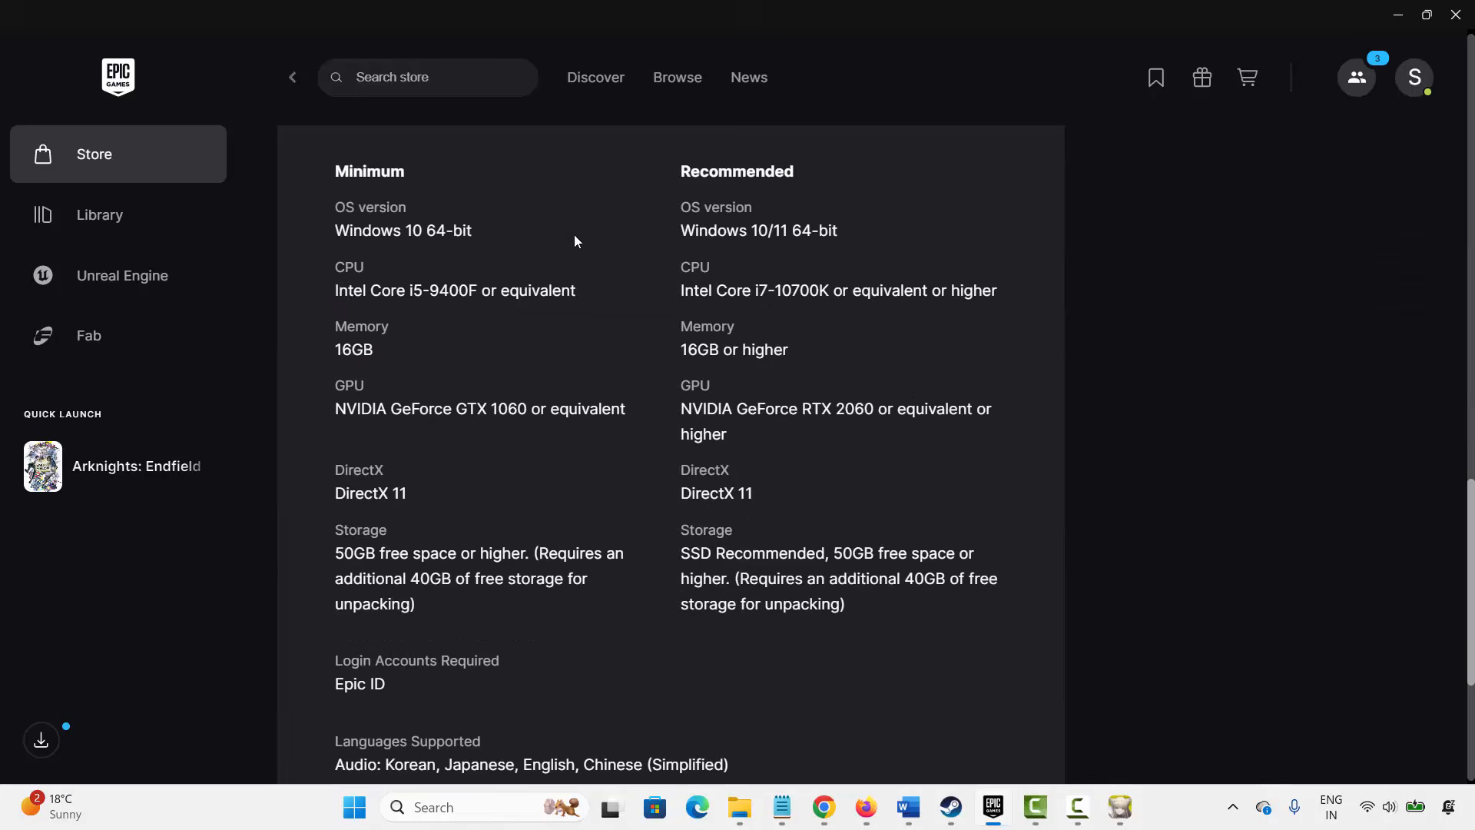
drag(575, 241, 843, 606)
click(1221, 620)
- Return to the document and point out the Method 2: Restart your PC heading
click(993, 807)
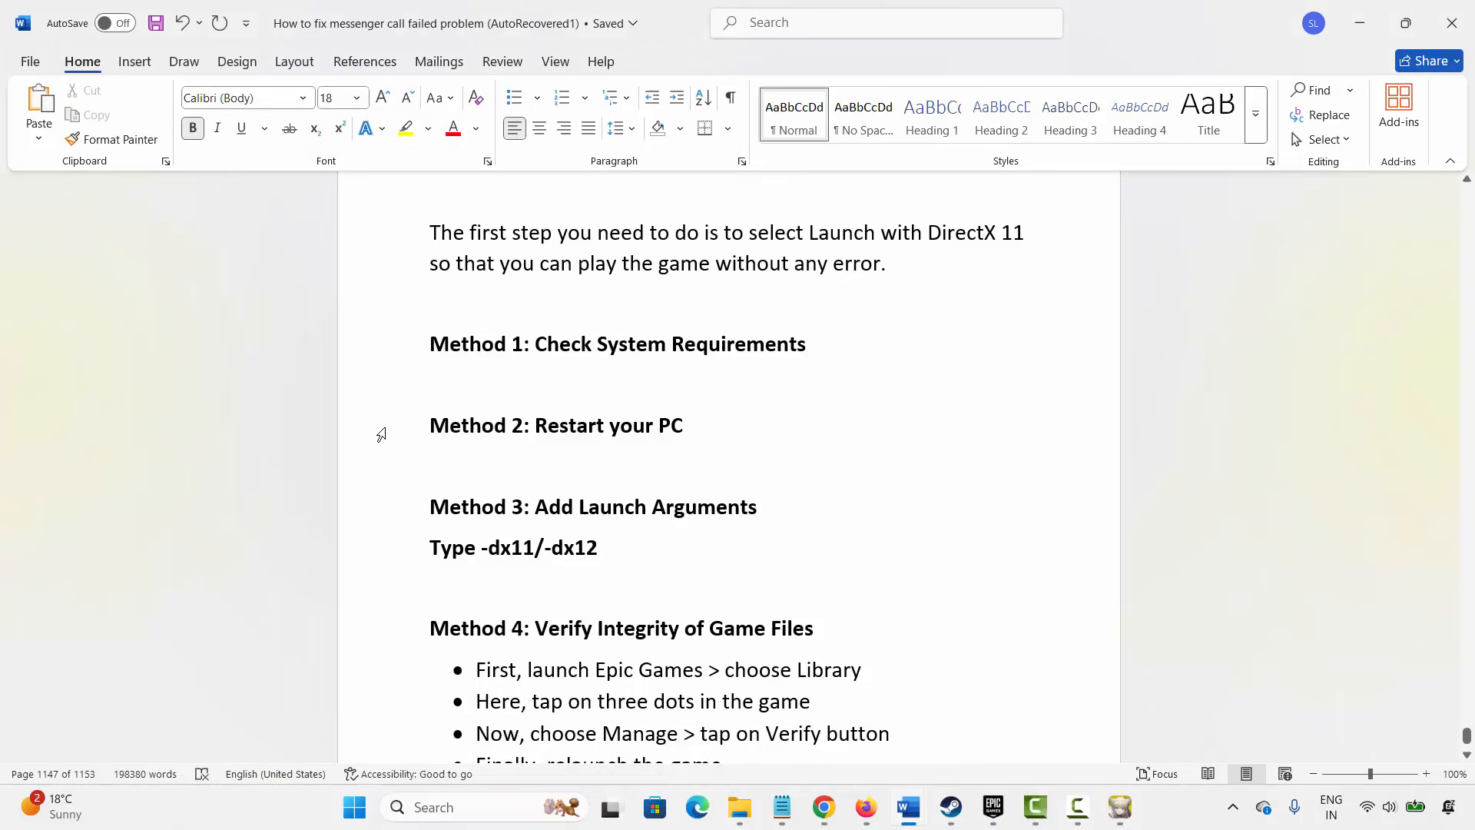
click(384, 430)
click(548, 431)
scroll(538, 453, down, 3)
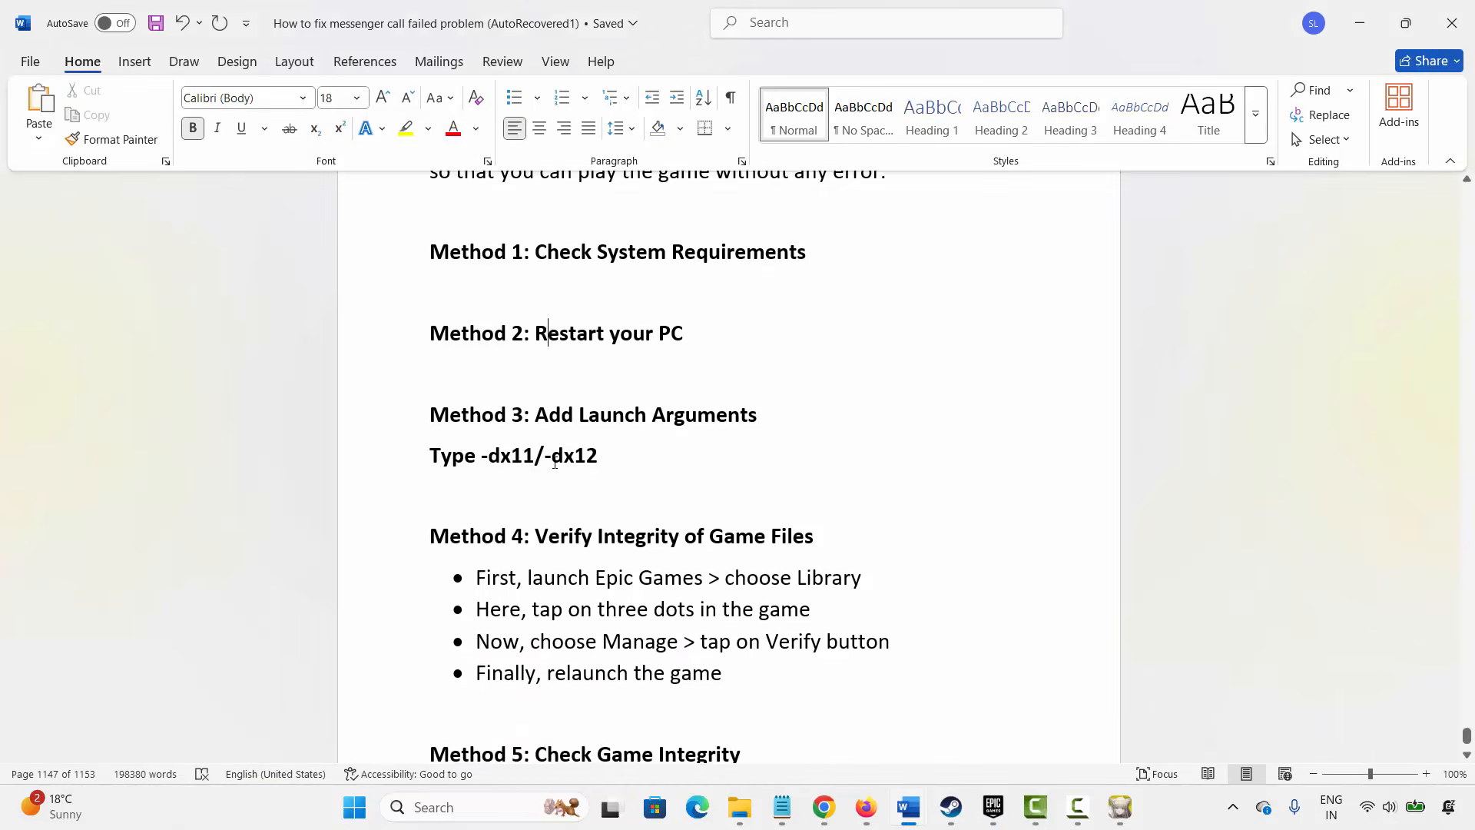
- Open the Start menu's power options to show Restart, then dismiss the menu
click(361, 814)
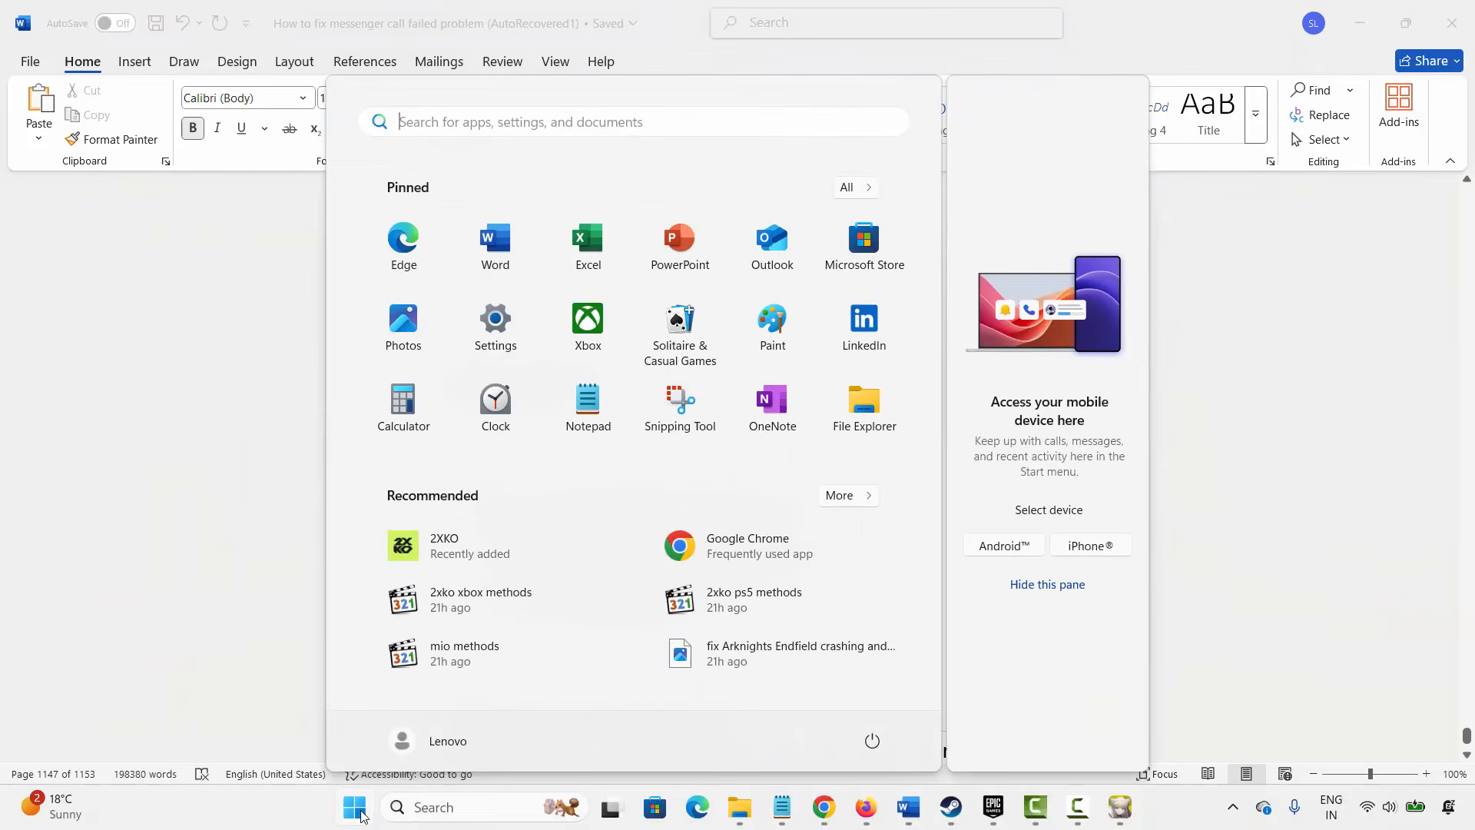
click(872, 740)
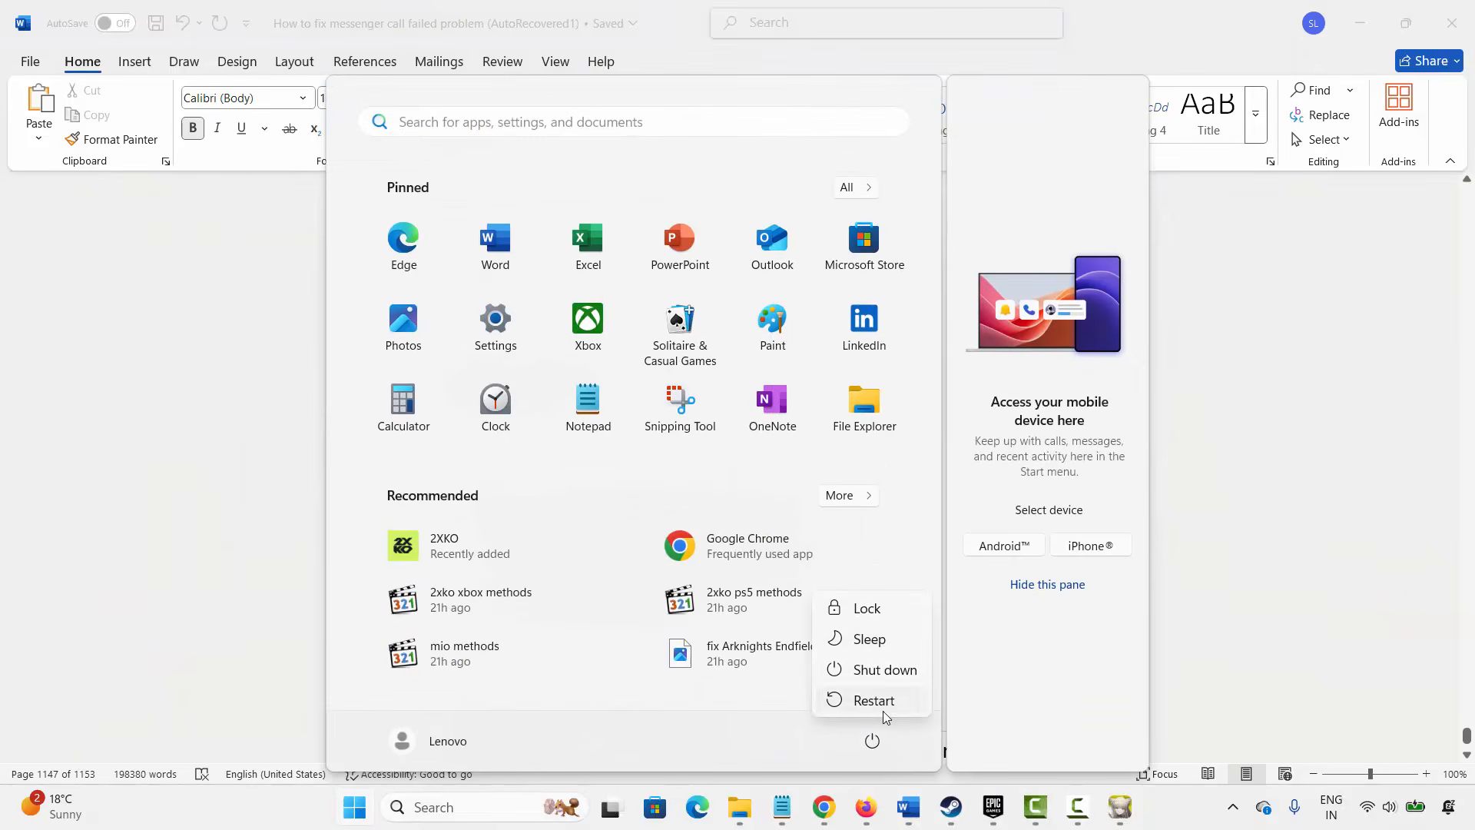
click(1216, 589)
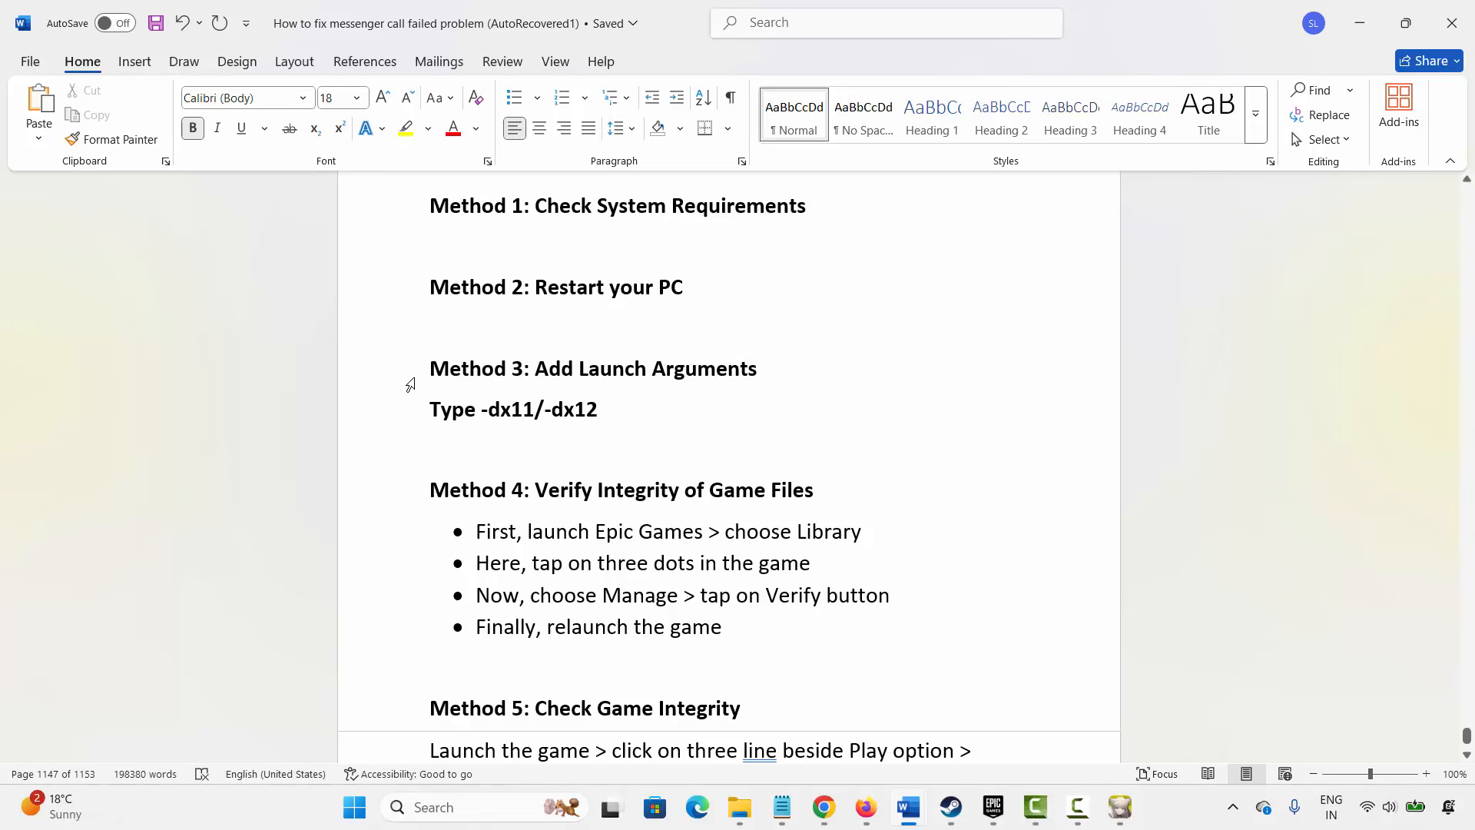
- Review the Method 3 launch-arguments line, then close the game launcher
click(391, 375)
click(670, 421)
click(1120, 807)
click(1304, 99)
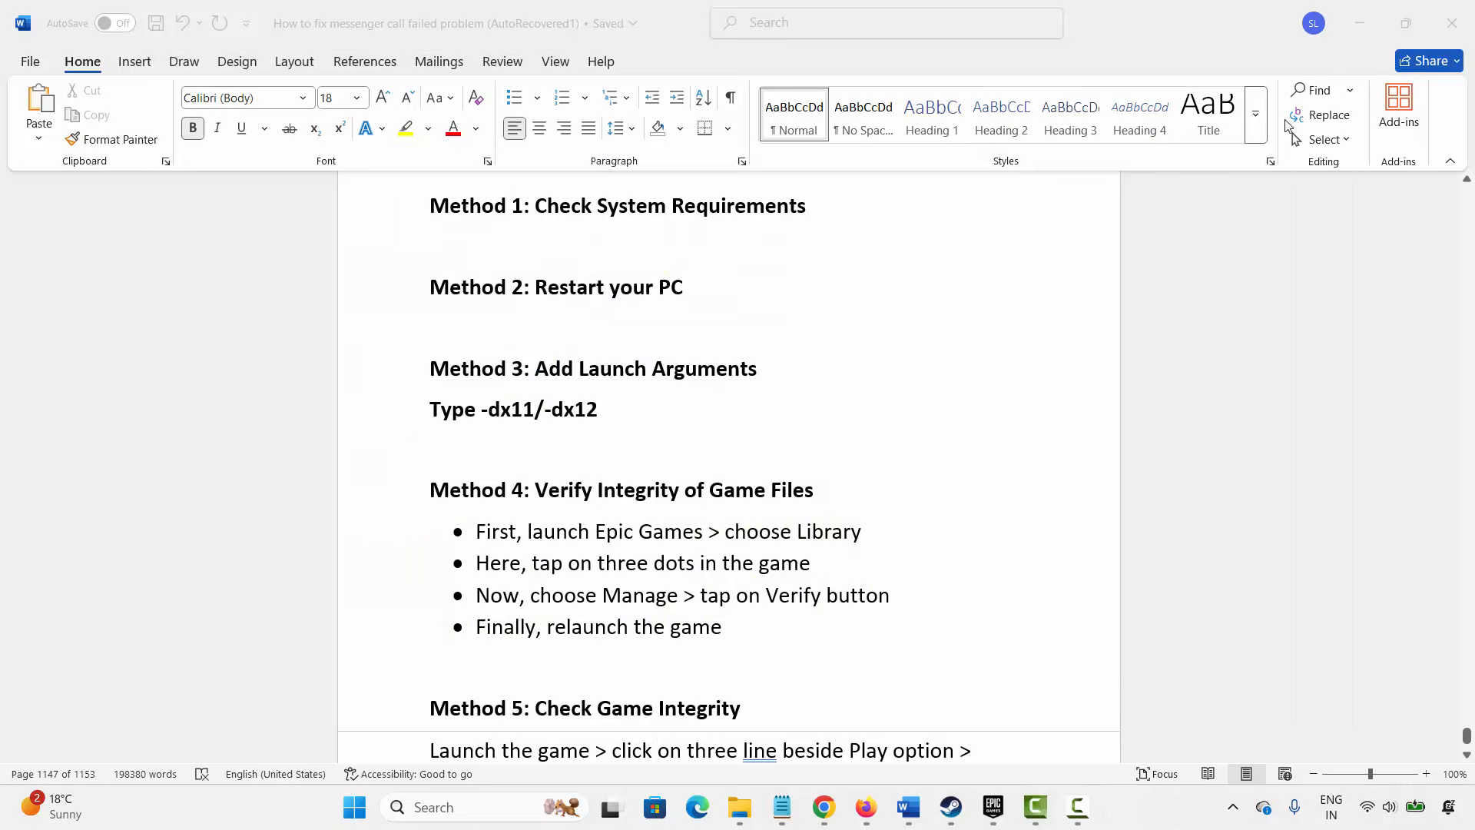
- Open Manage for Arknights: Endfield in the Epic Games library and enable Launch Options
click(1014, 807)
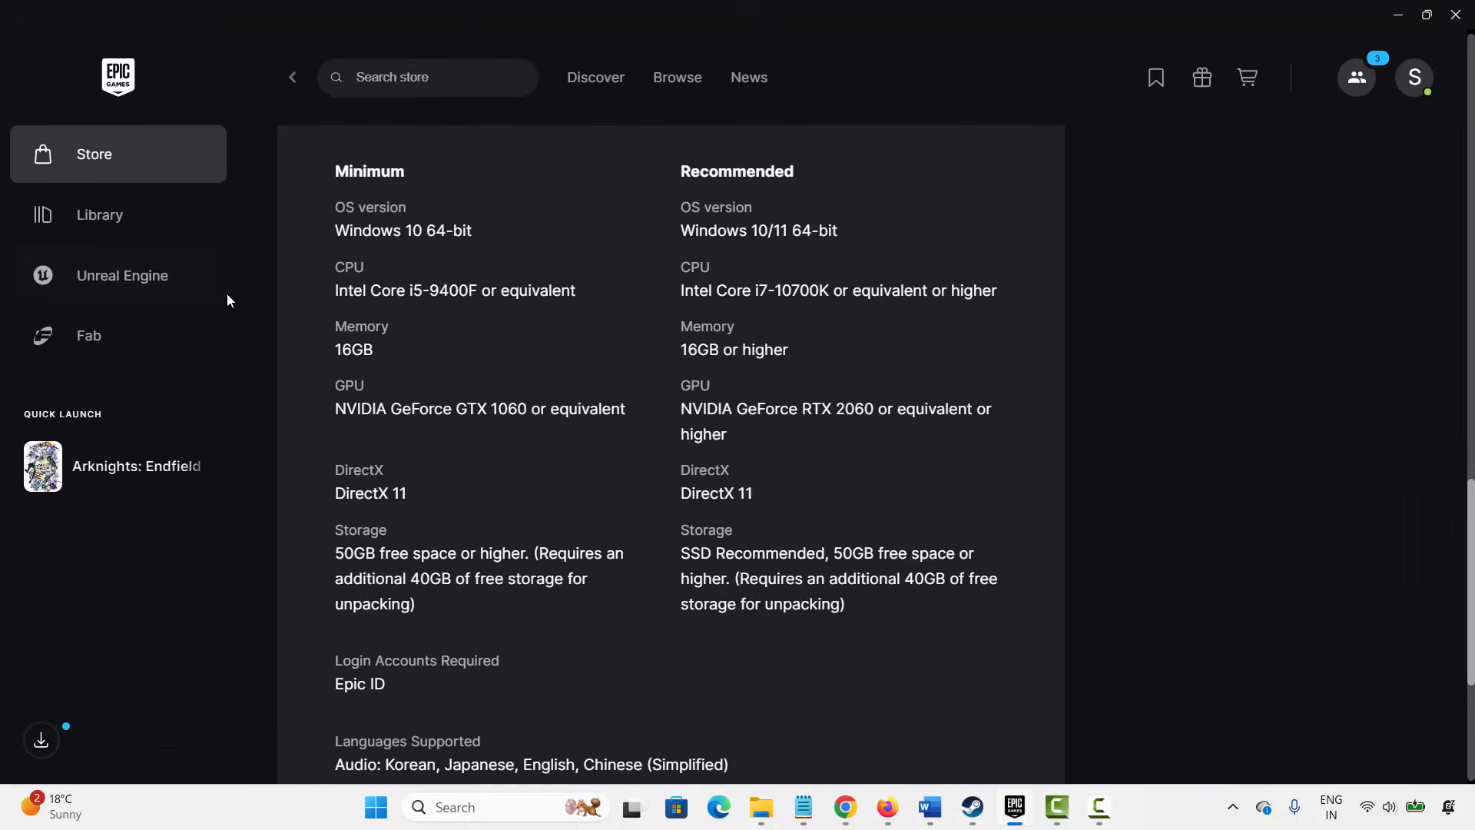
click(138, 228)
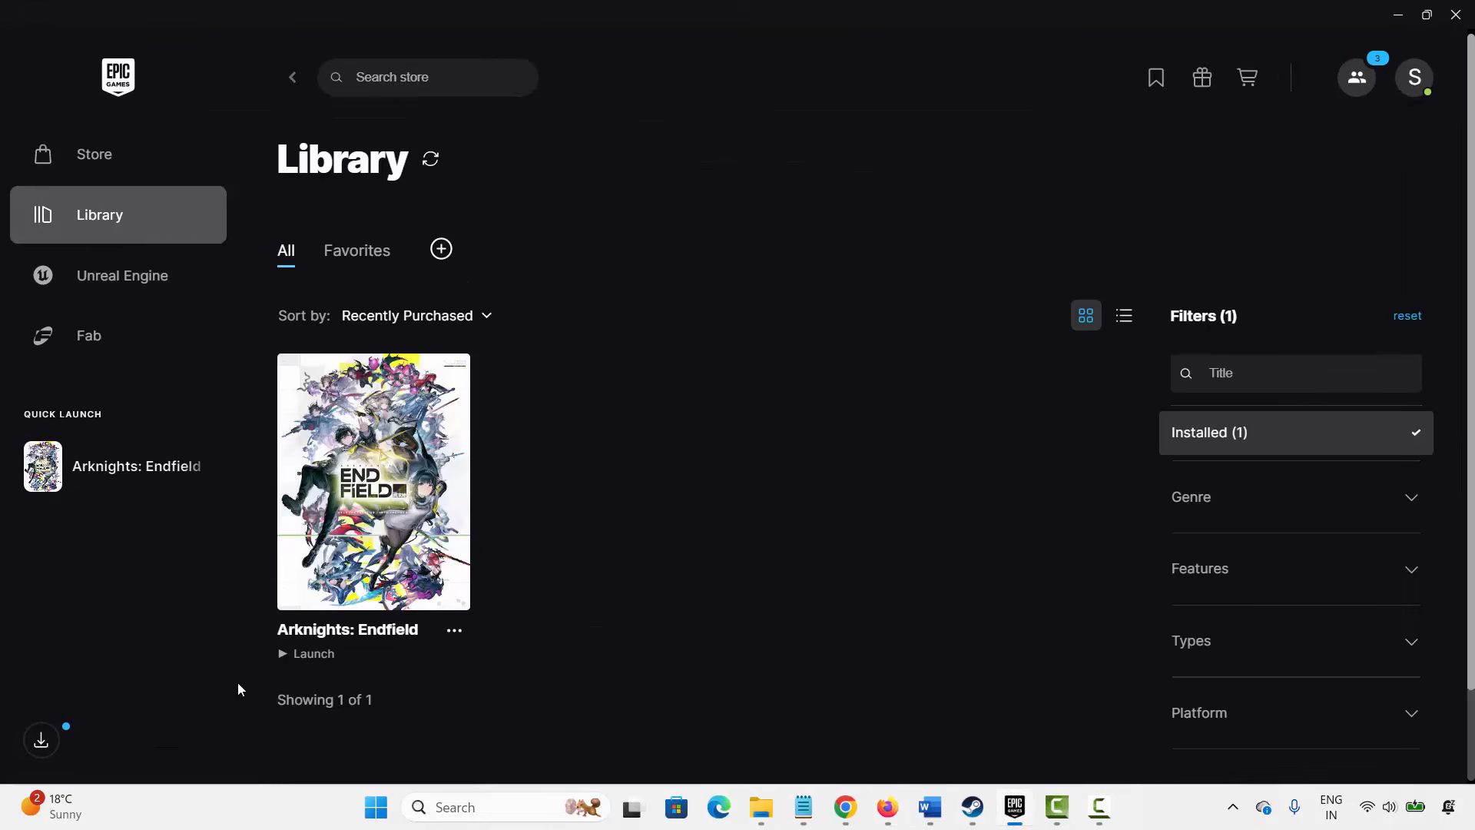
click(455, 634)
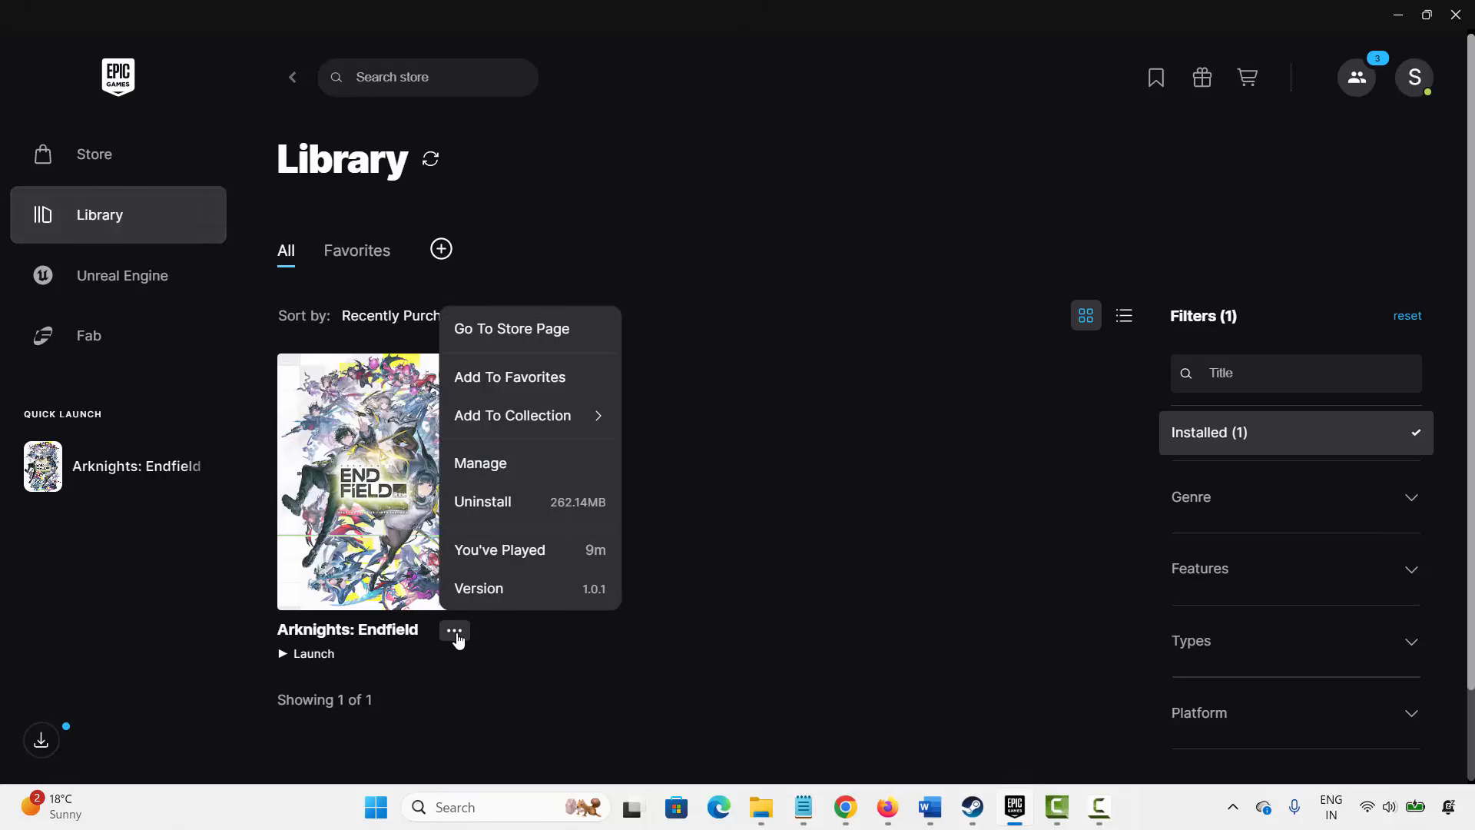
click(497, 473)
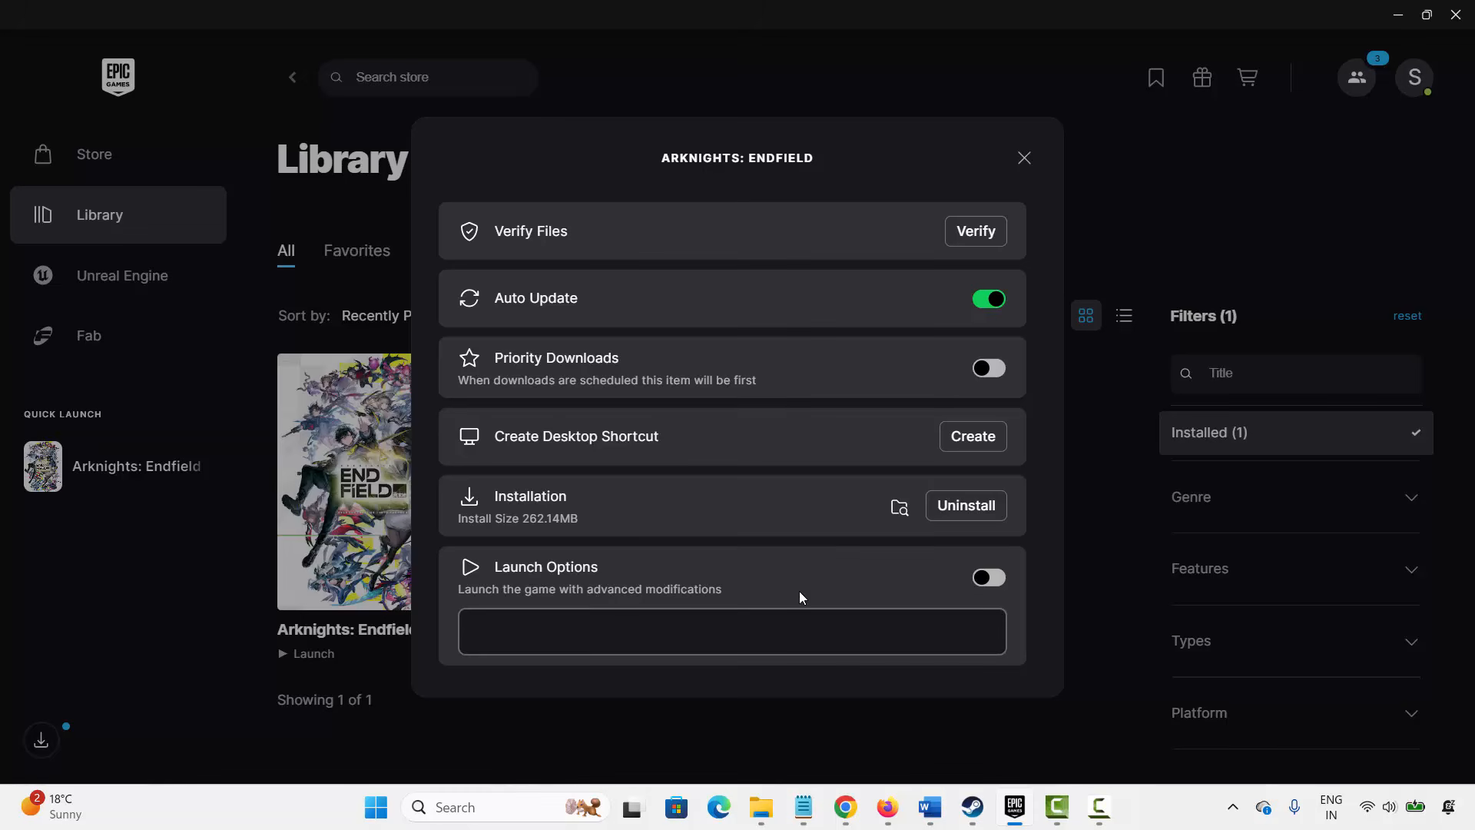
click(990, 584)
- Enter -dx11 in the launch arguments field, erase it, and close the dialog
text(-dx11)
key(BackSpace)
key(BackSpace)
key(BackSpace)
key(BackSpace)
click(1024, 159)
- Return to the document and point out the Method 4 verify-integrity steps
click(1015, 807)
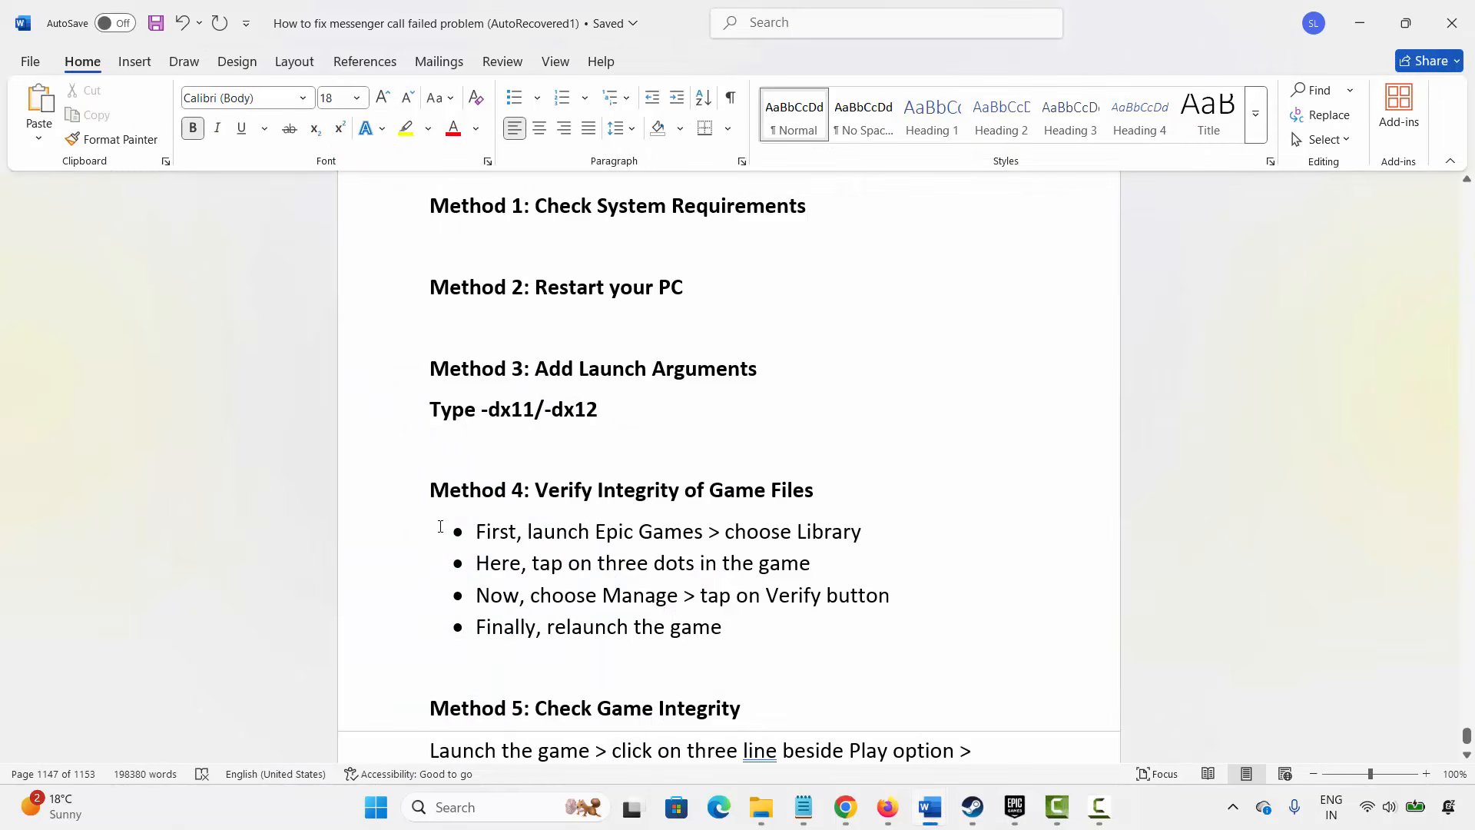
click(385, 500)
click(633, 534)
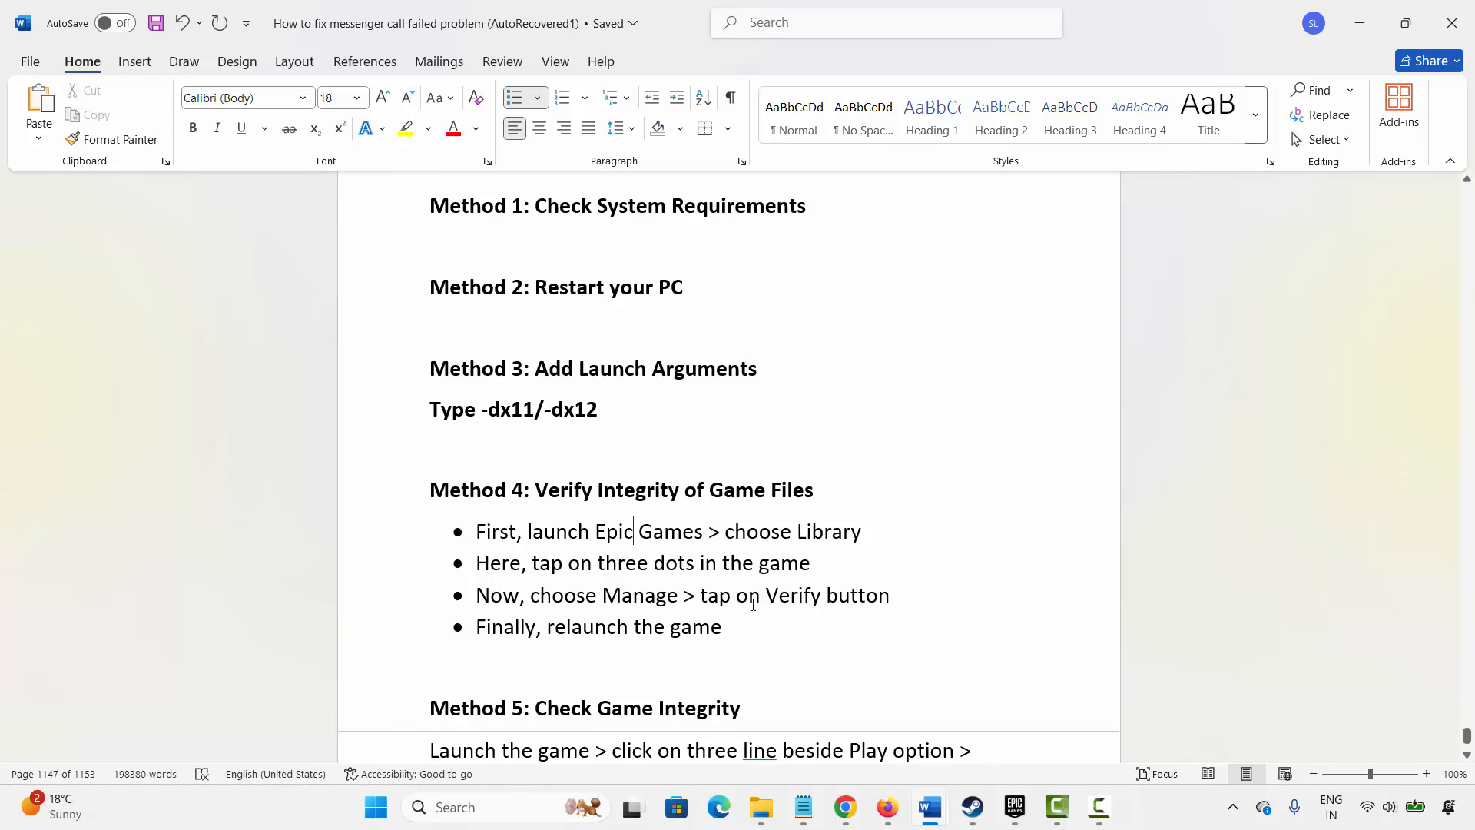
- Open the game's Manage dialog in the Epic library to show Verify Files, then close it
click(1015, 806)
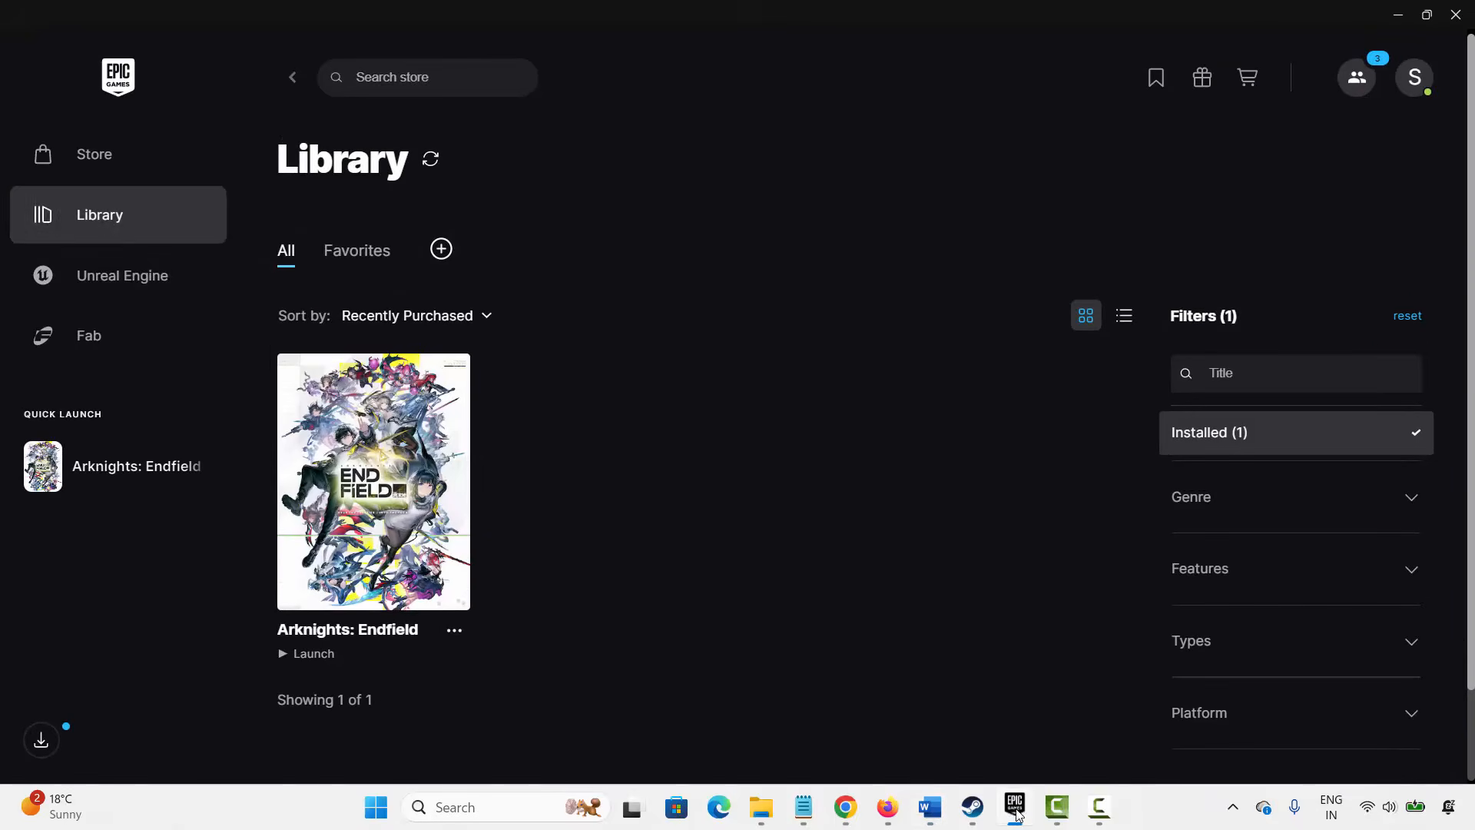
click(455, 632)
click(487, 471)
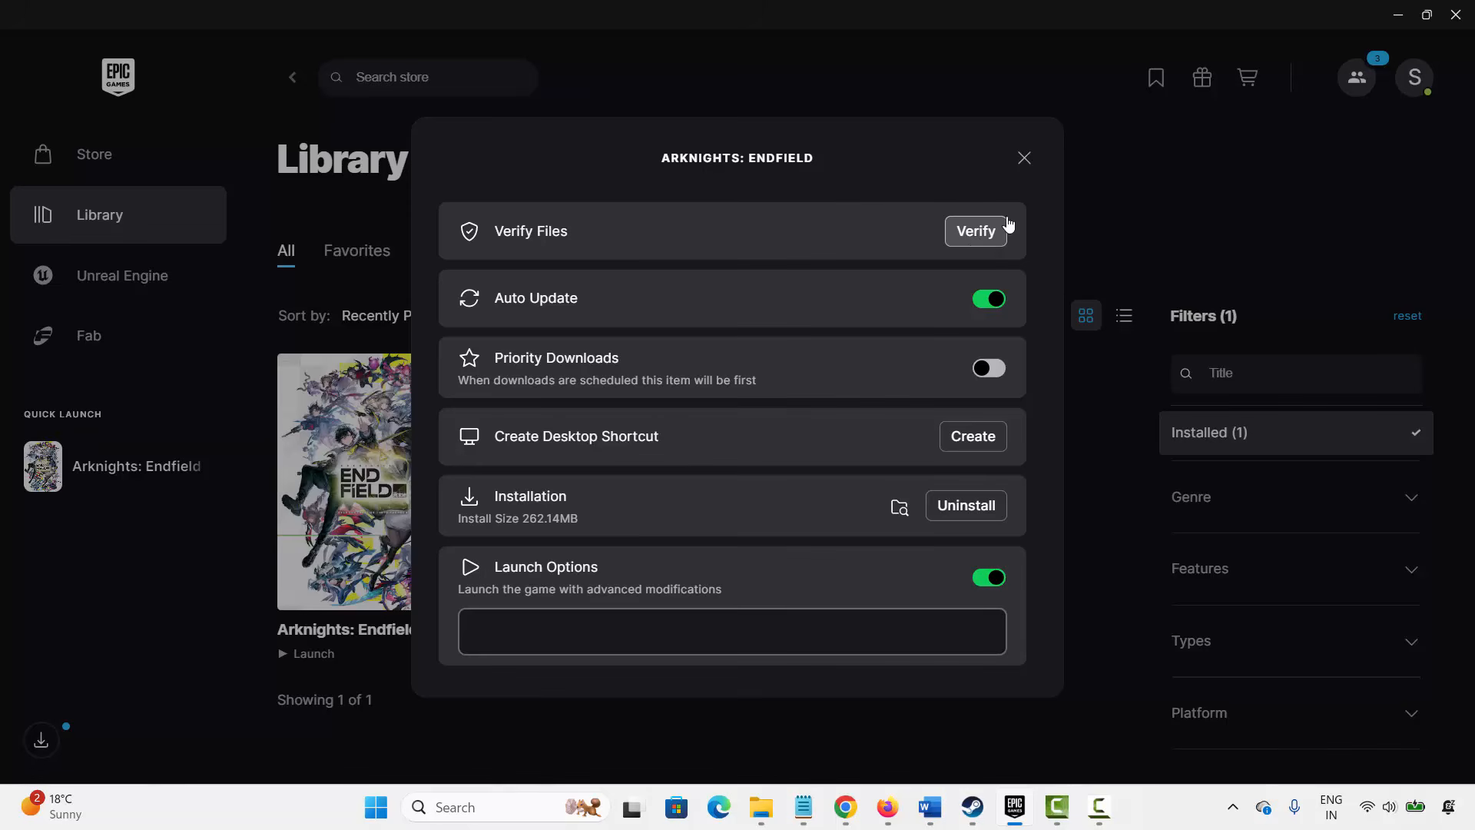
click(1027, 161)
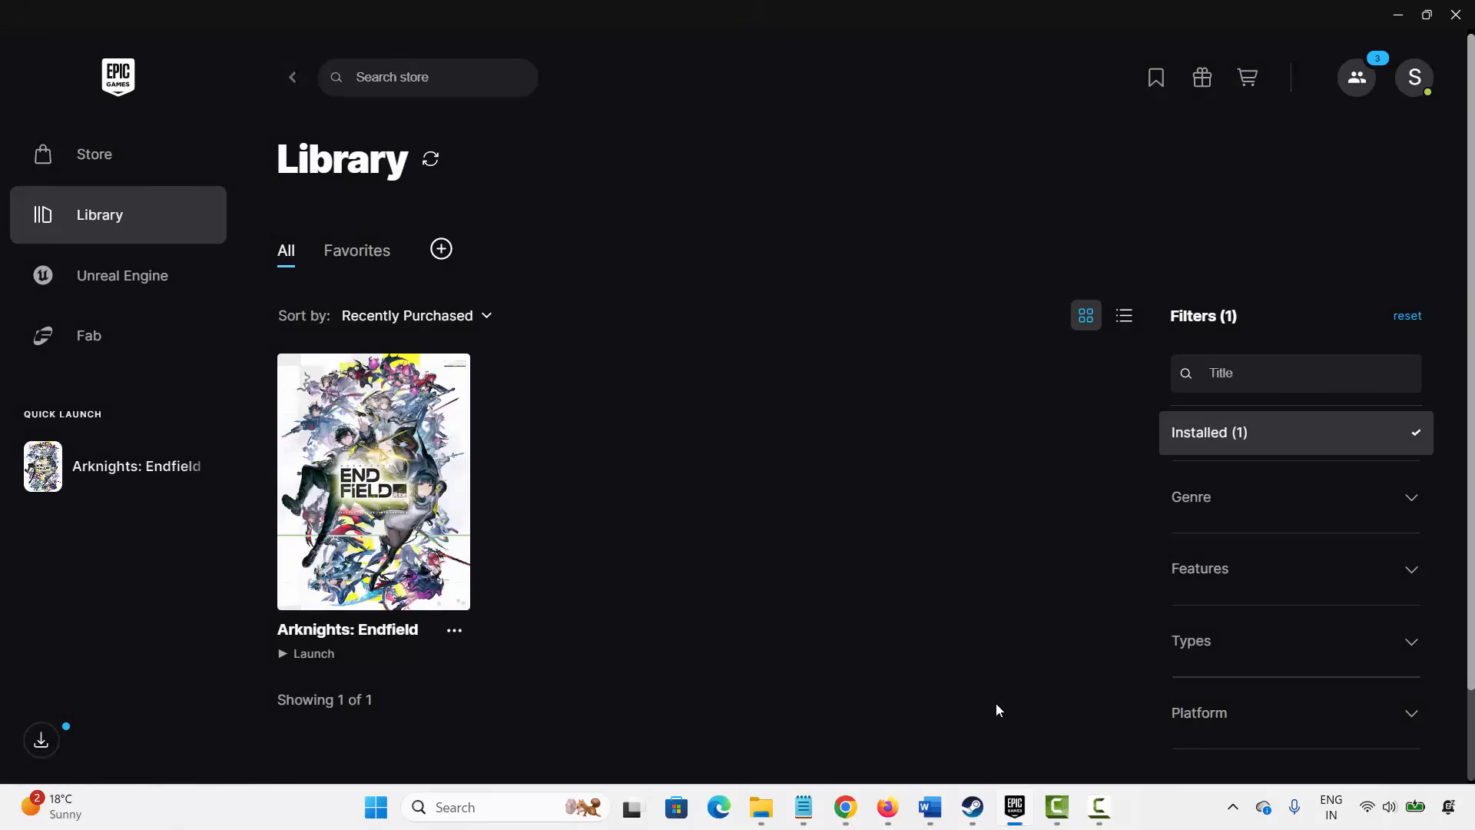
- Return to the document and read the Method 5: Check Game Integrity instructions
click(1014, 803)
scroll(634, 564, down, 2)
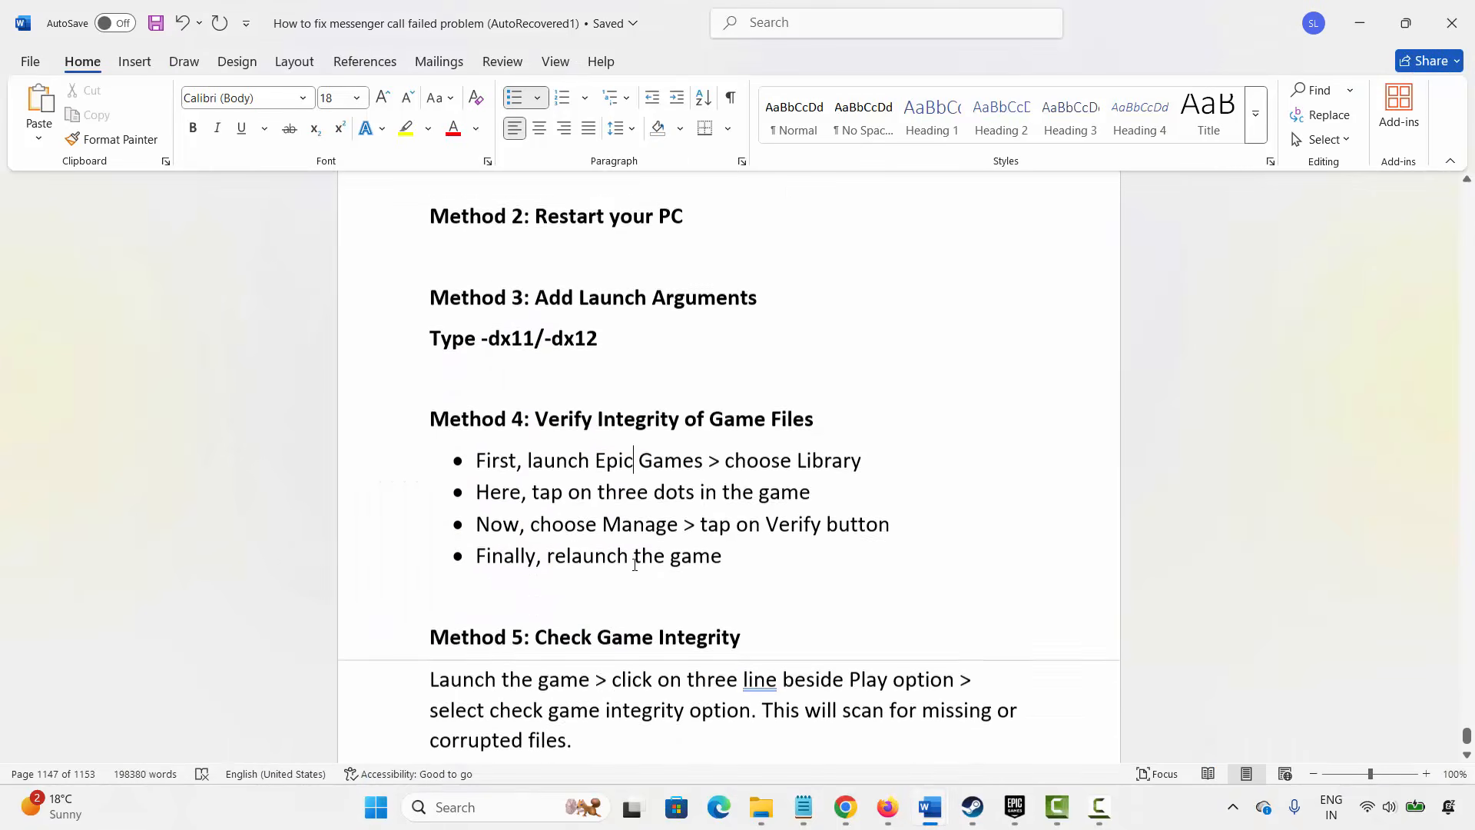
scroll(635, 565, down, 2)
click(618, 582)
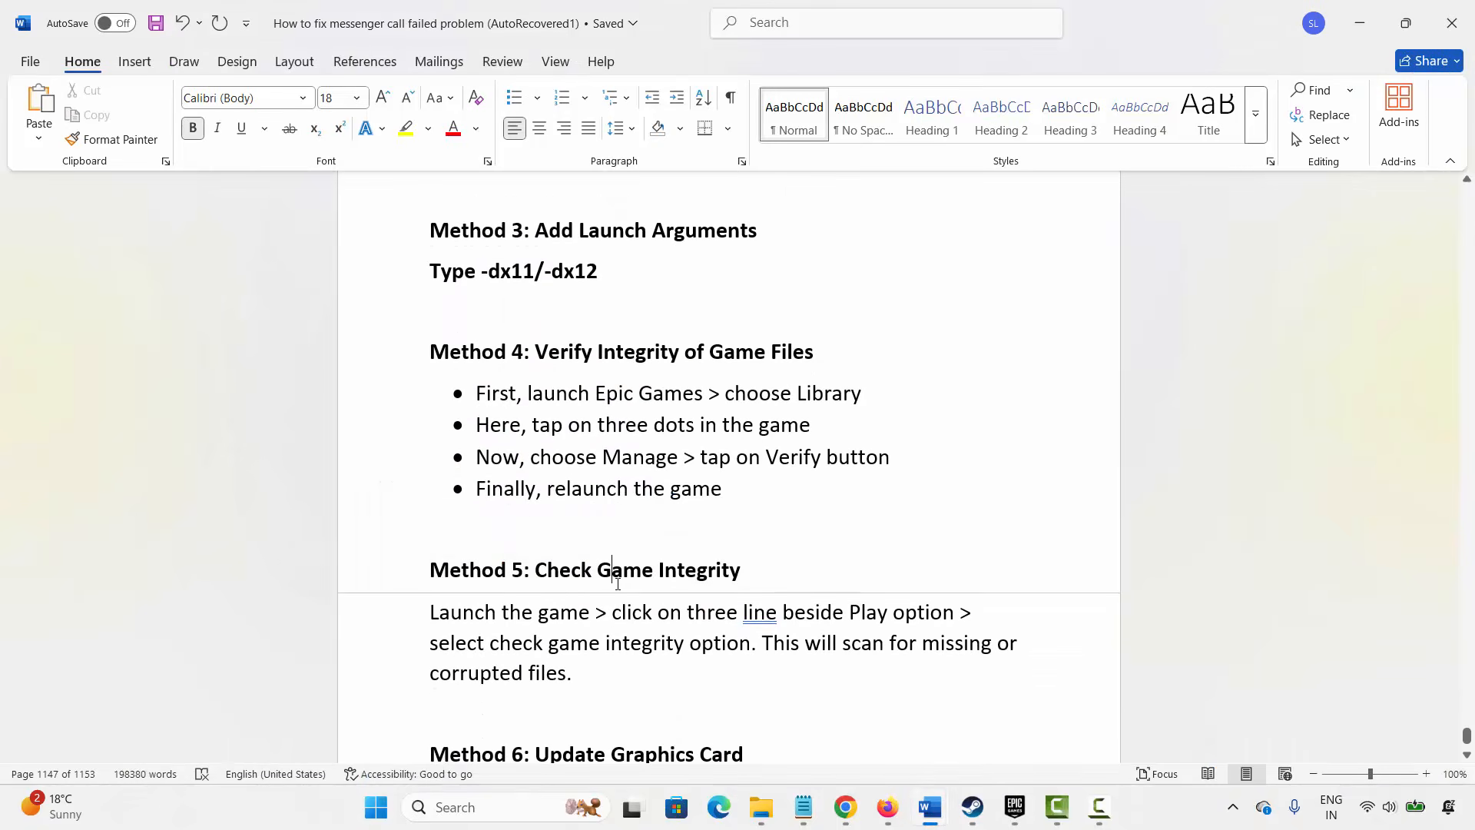
click(503, 640)
drag(485, 617, 570, 617)
click(727, 617)
drag(471, 647, 604, 647)
click(714, 645)
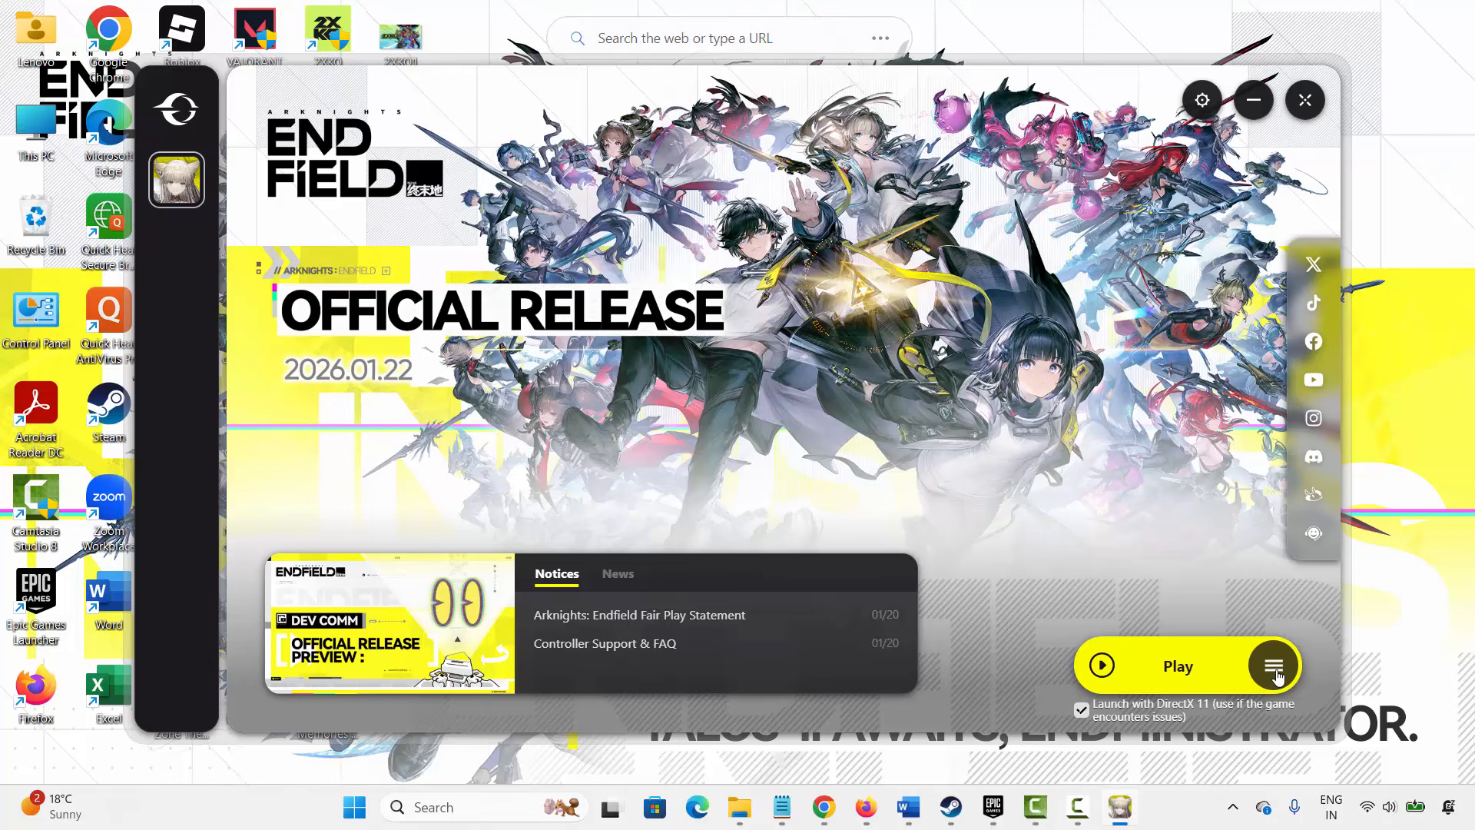
- Choose Check Game Integrity from the launcher's Play menu, then cancel the quick repair notice
click(1276, 668)
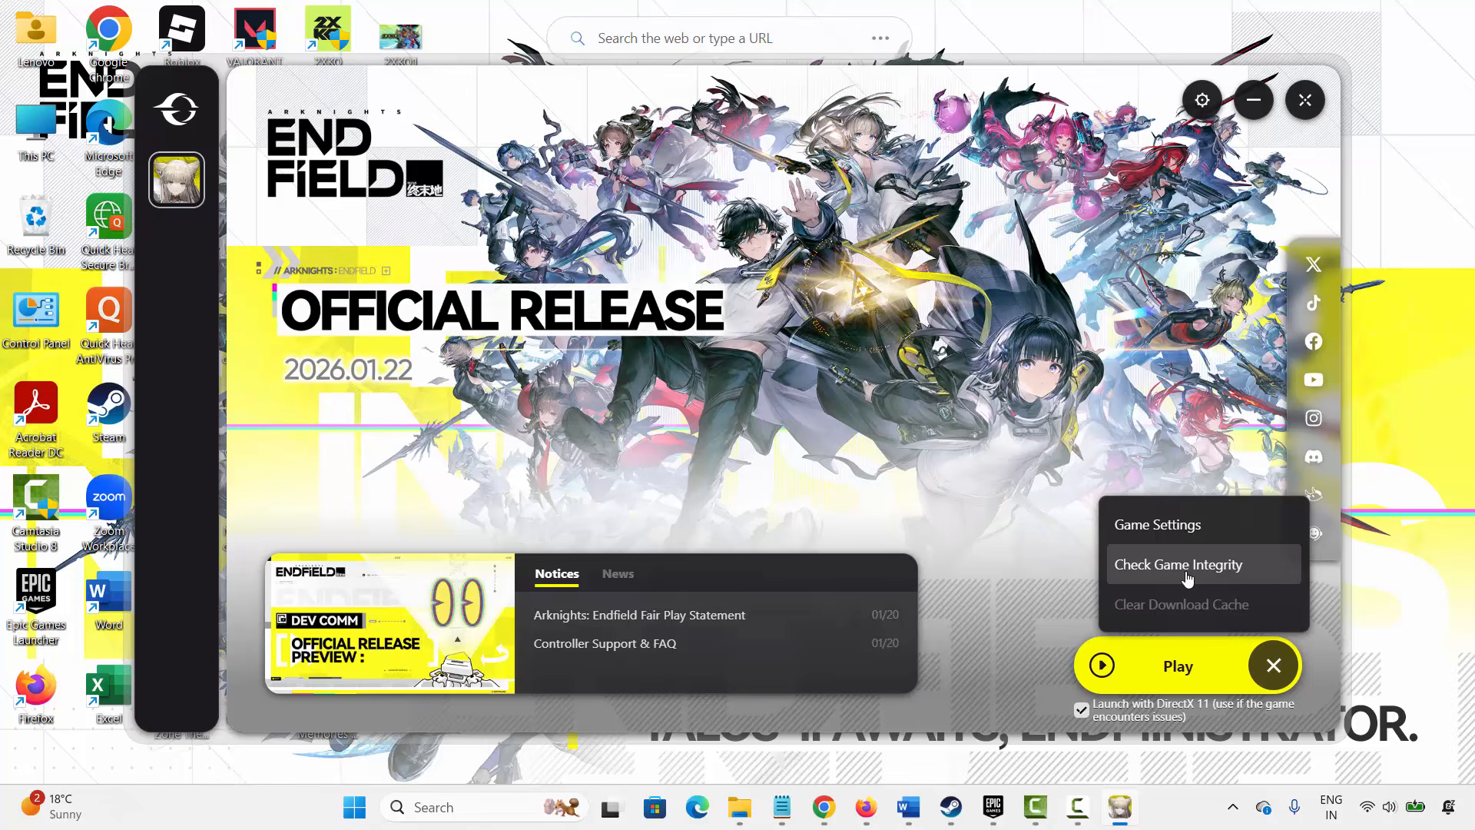
click(1187, 568)
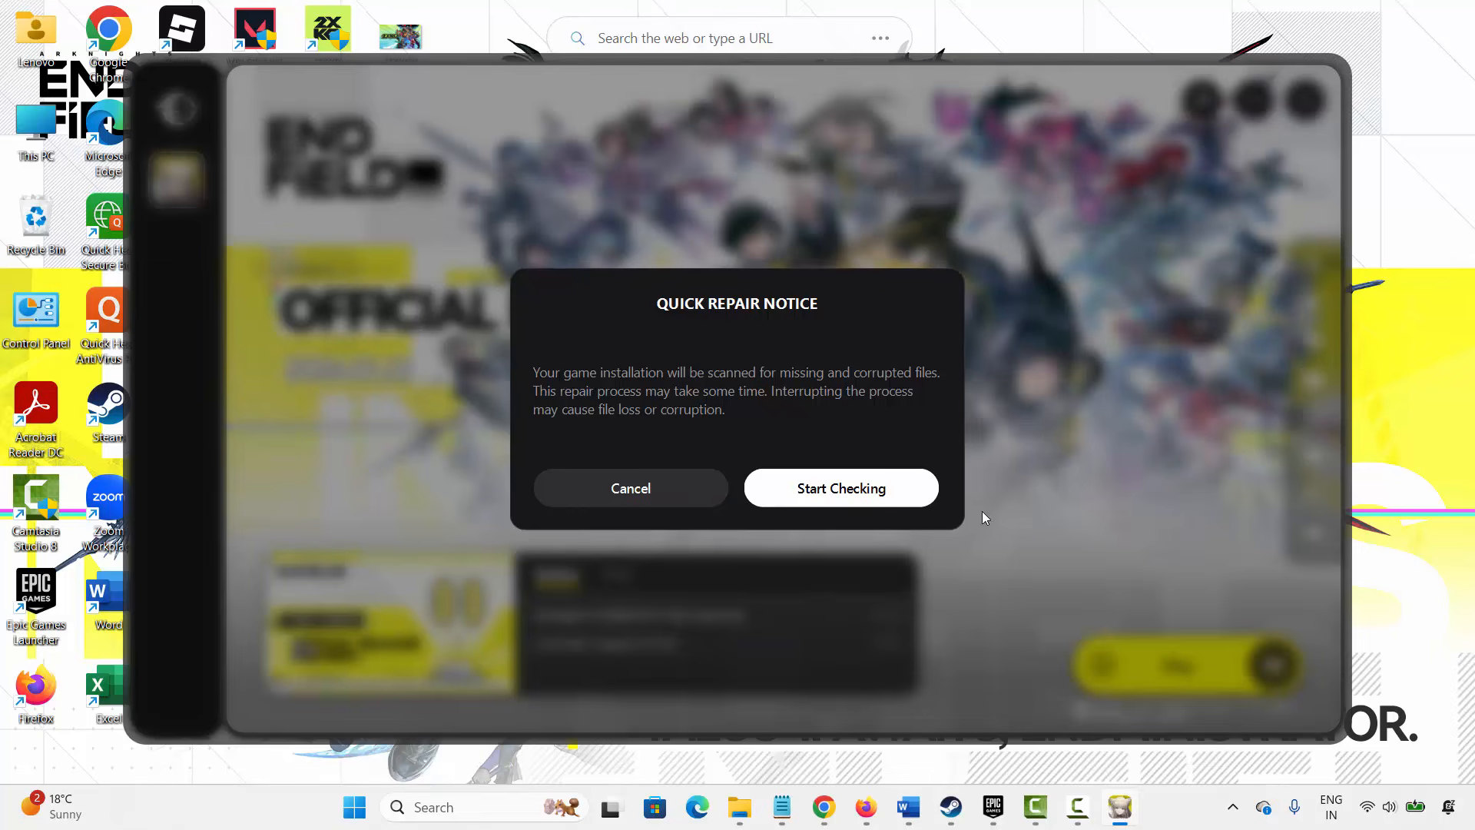
click(675, 501)
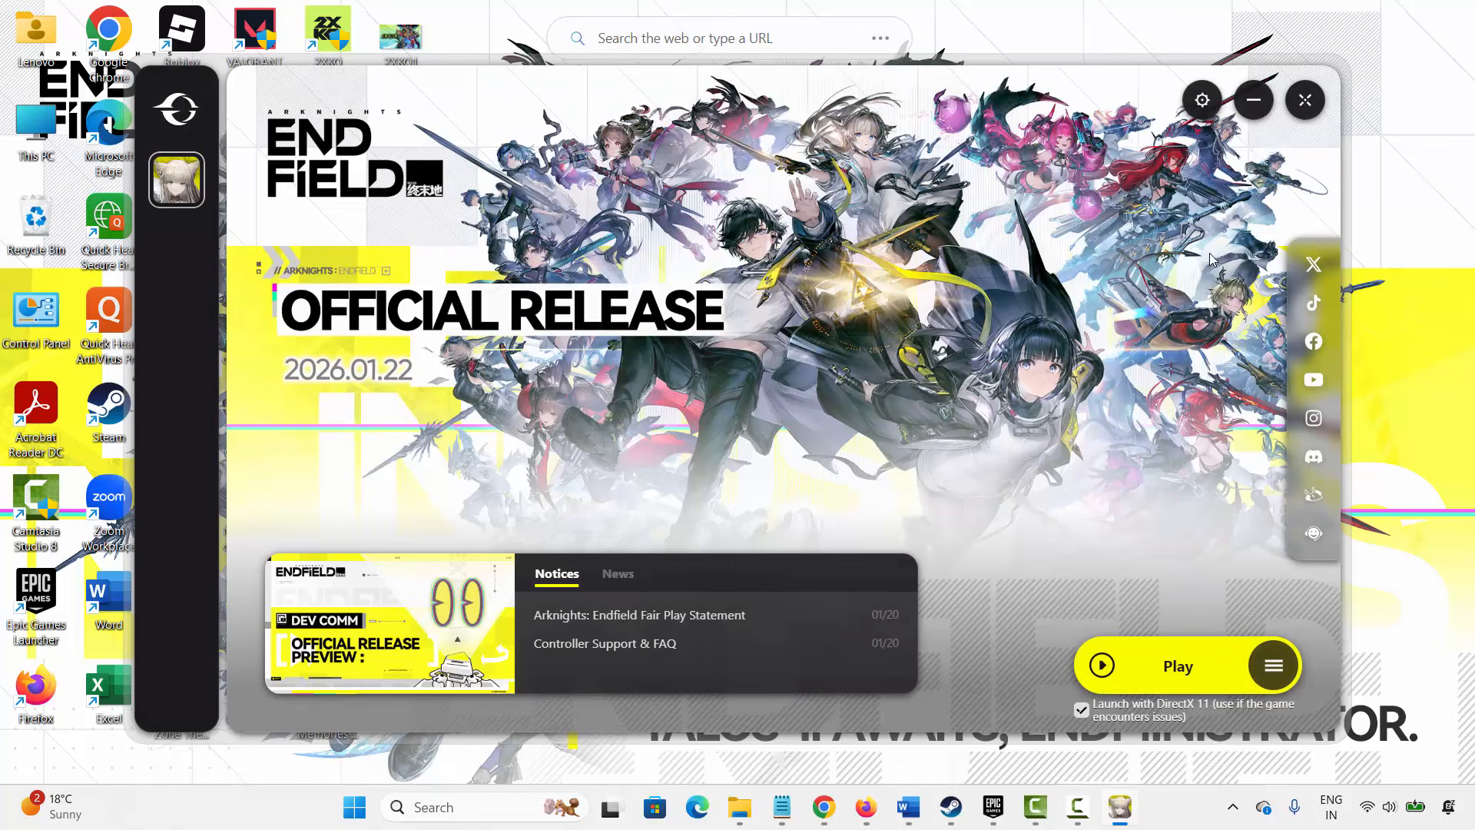
- Close the game launcher and highlight the Method 6: Update Graphics Card heading in the document
click(1304, 100)
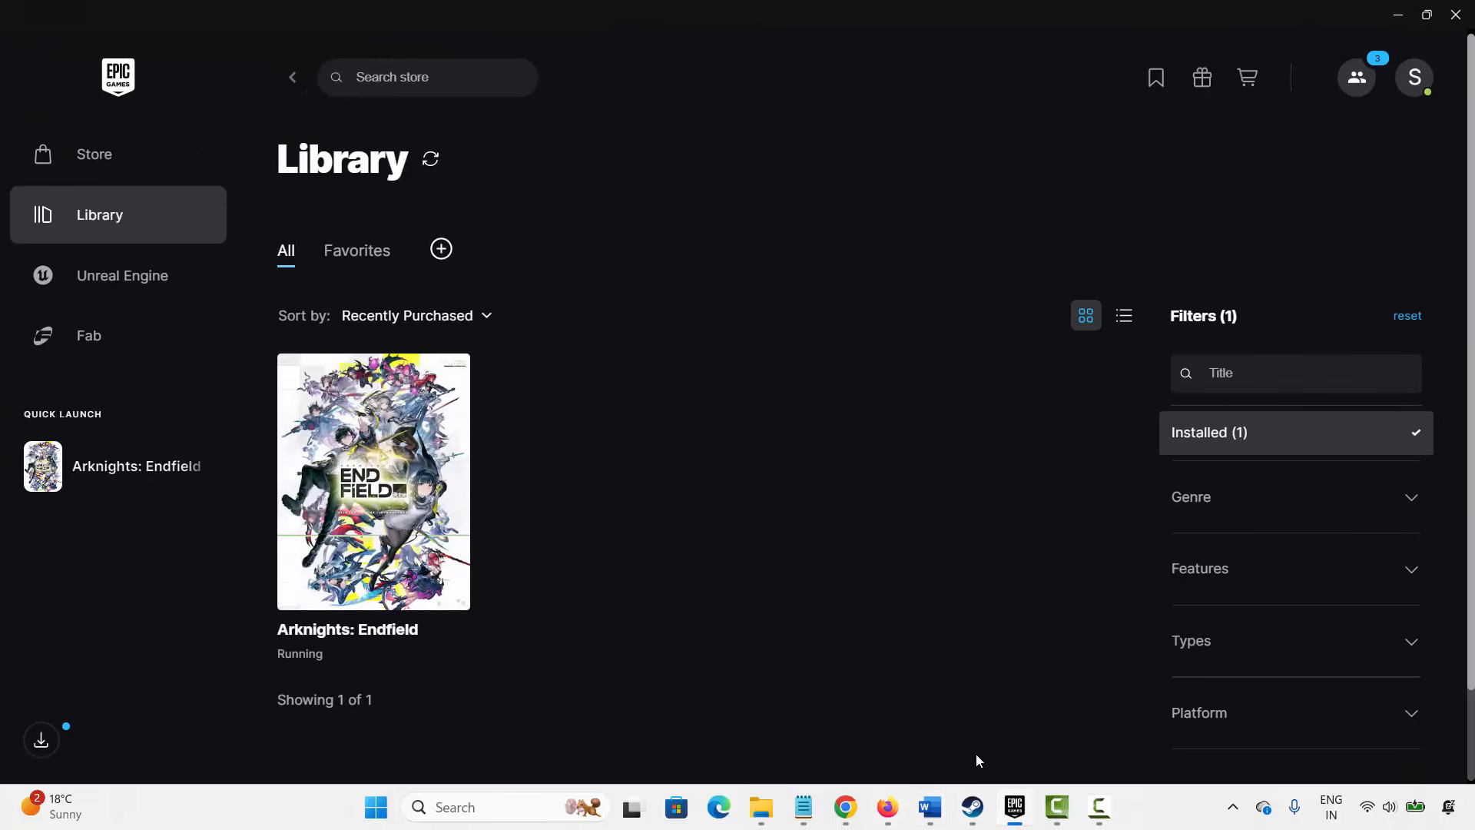
mouse_move(930, 806)
click(849, 748)
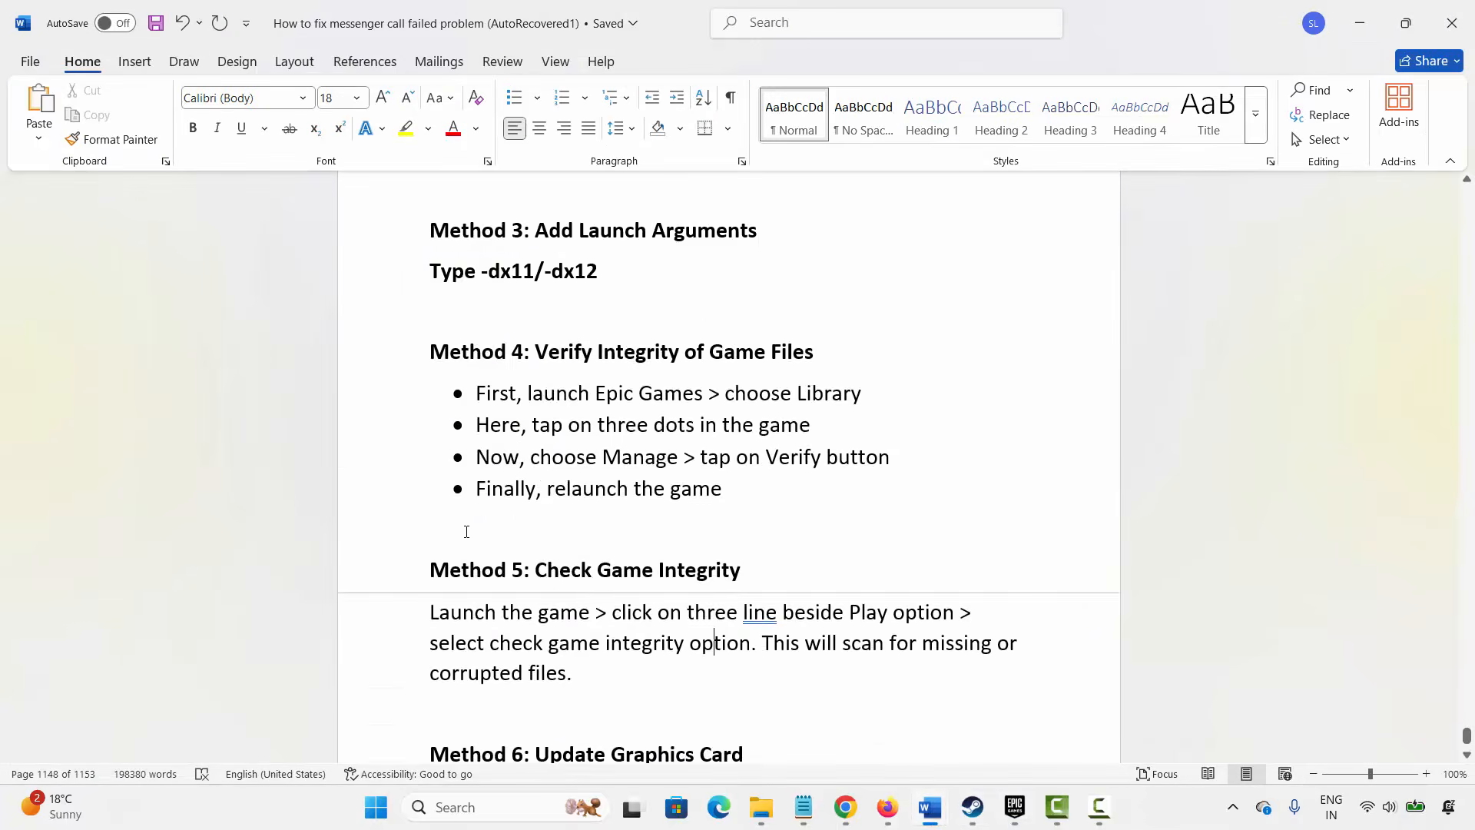
scroll(465, 530, down, 5)
click(366, 570)
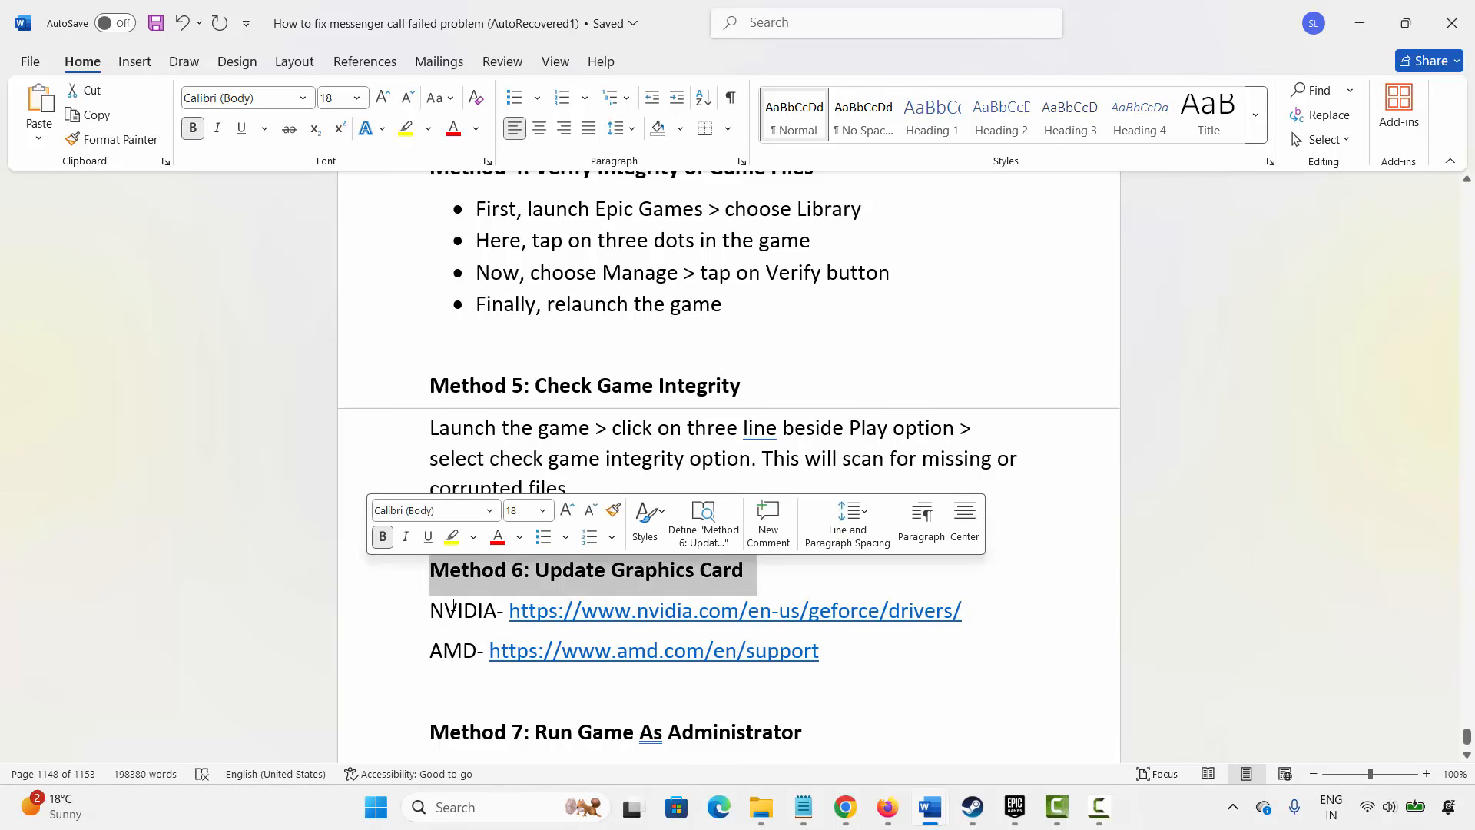
click(457, 610)
- Open Device Manager from Windows search and expand Display adapters
click(462, 817)
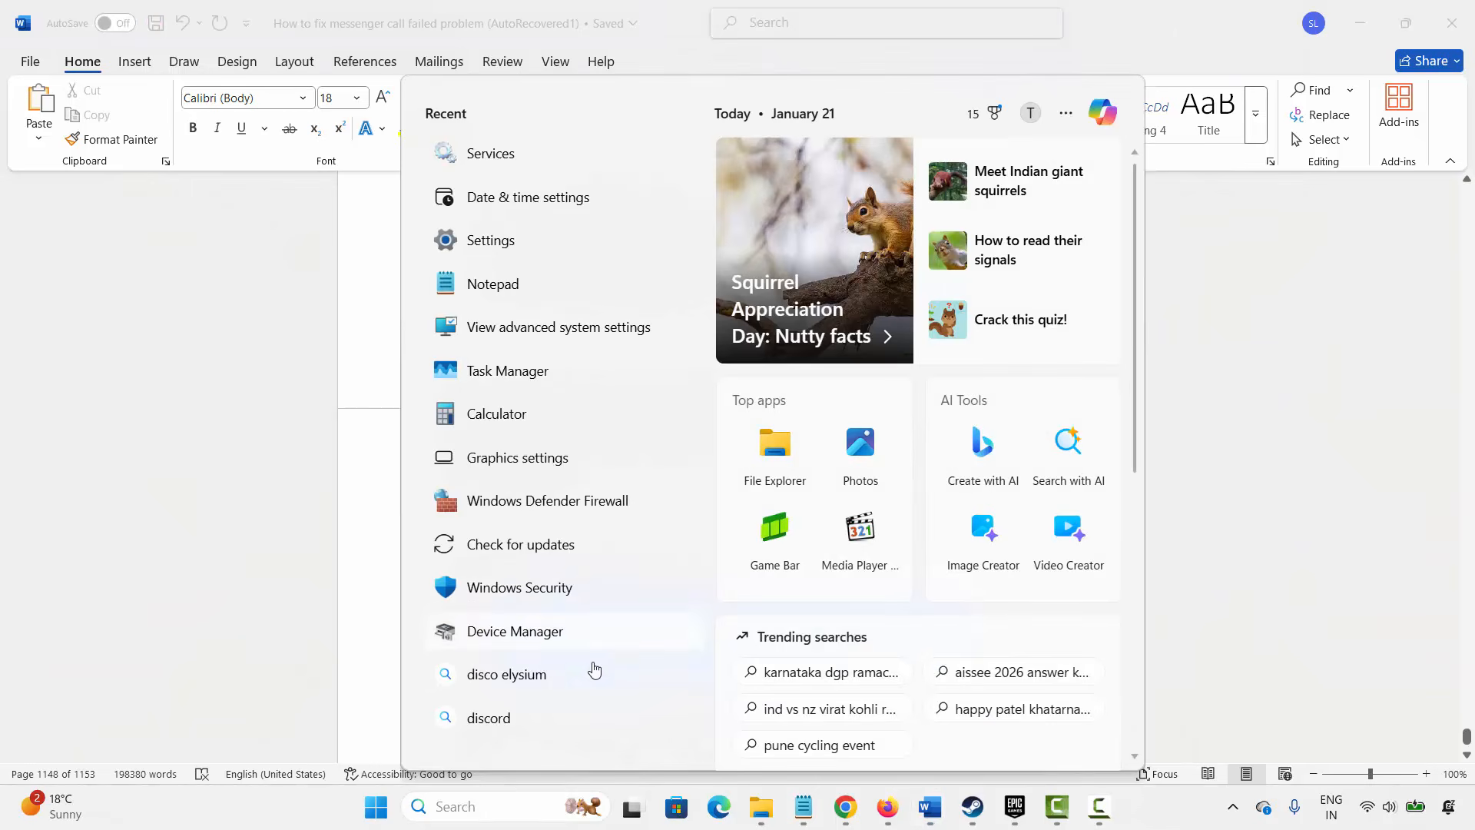
click(540, 638)
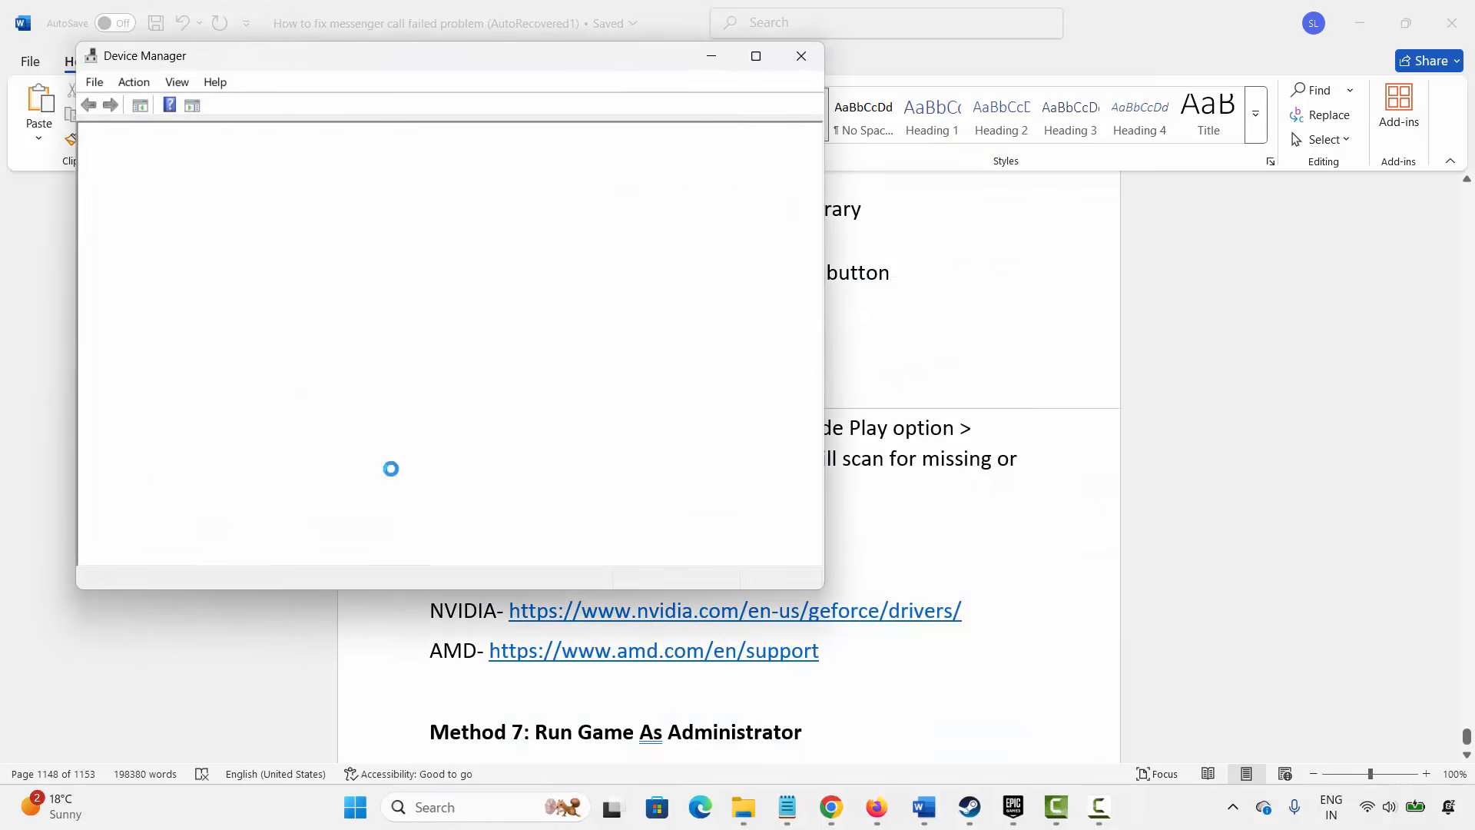
click(106, 271)
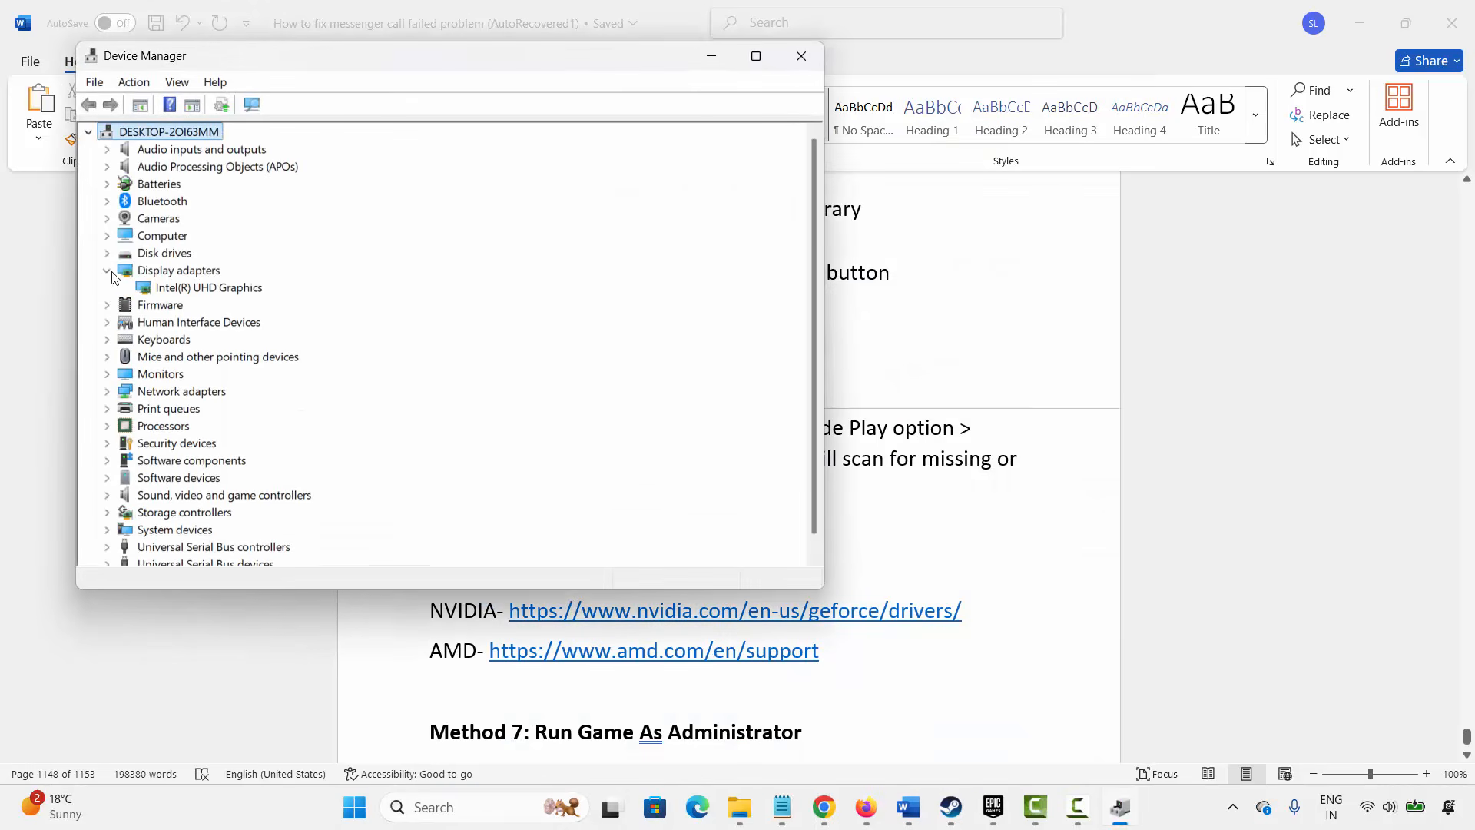
- Update the Intel(R) UHD Graphics driver by searching automatically, then close the dialog and Device Manager
click(216, 292)
right_click(217, 292)
click(260, 303)
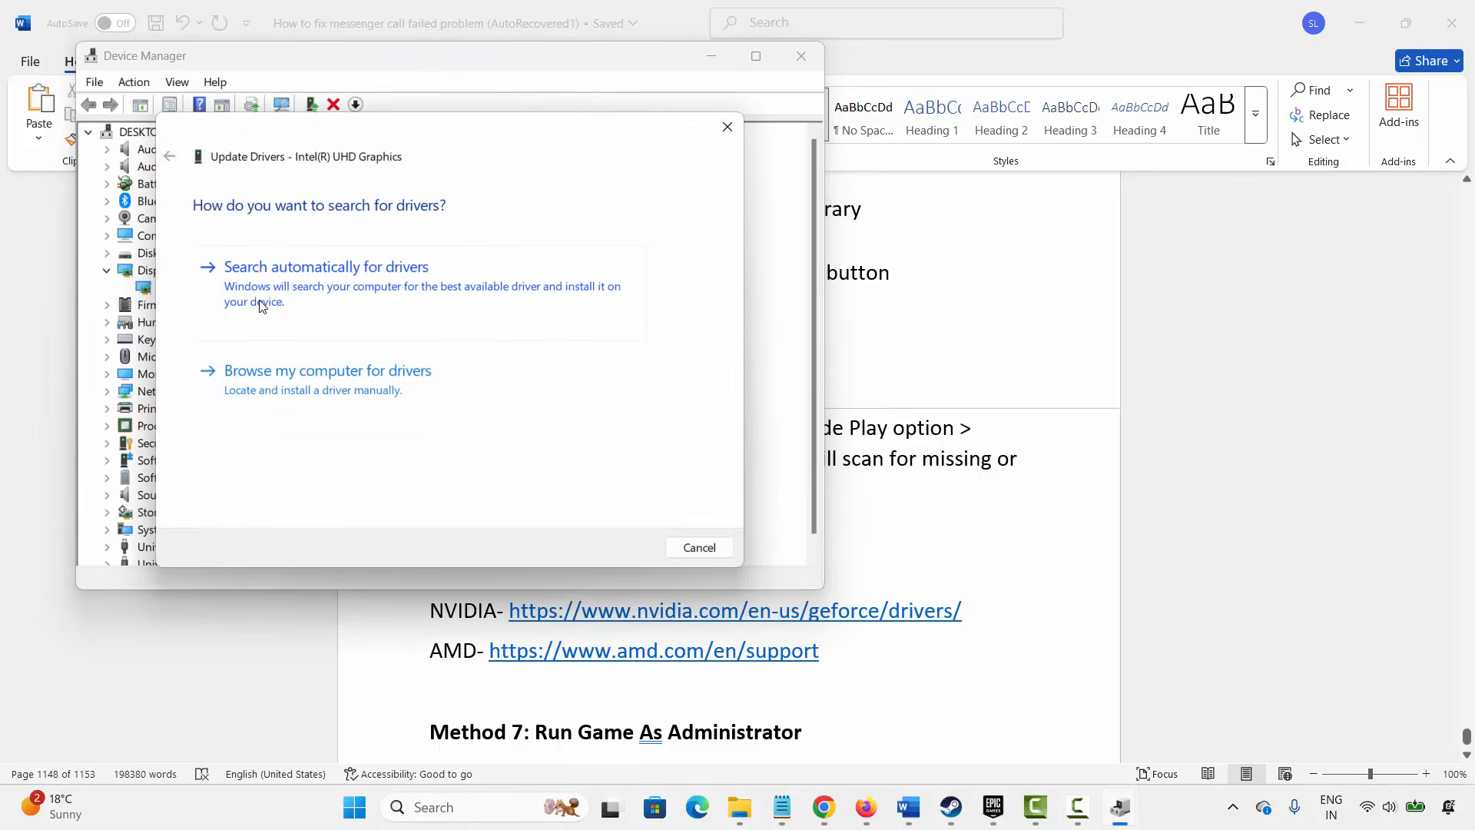
click(353, 269)
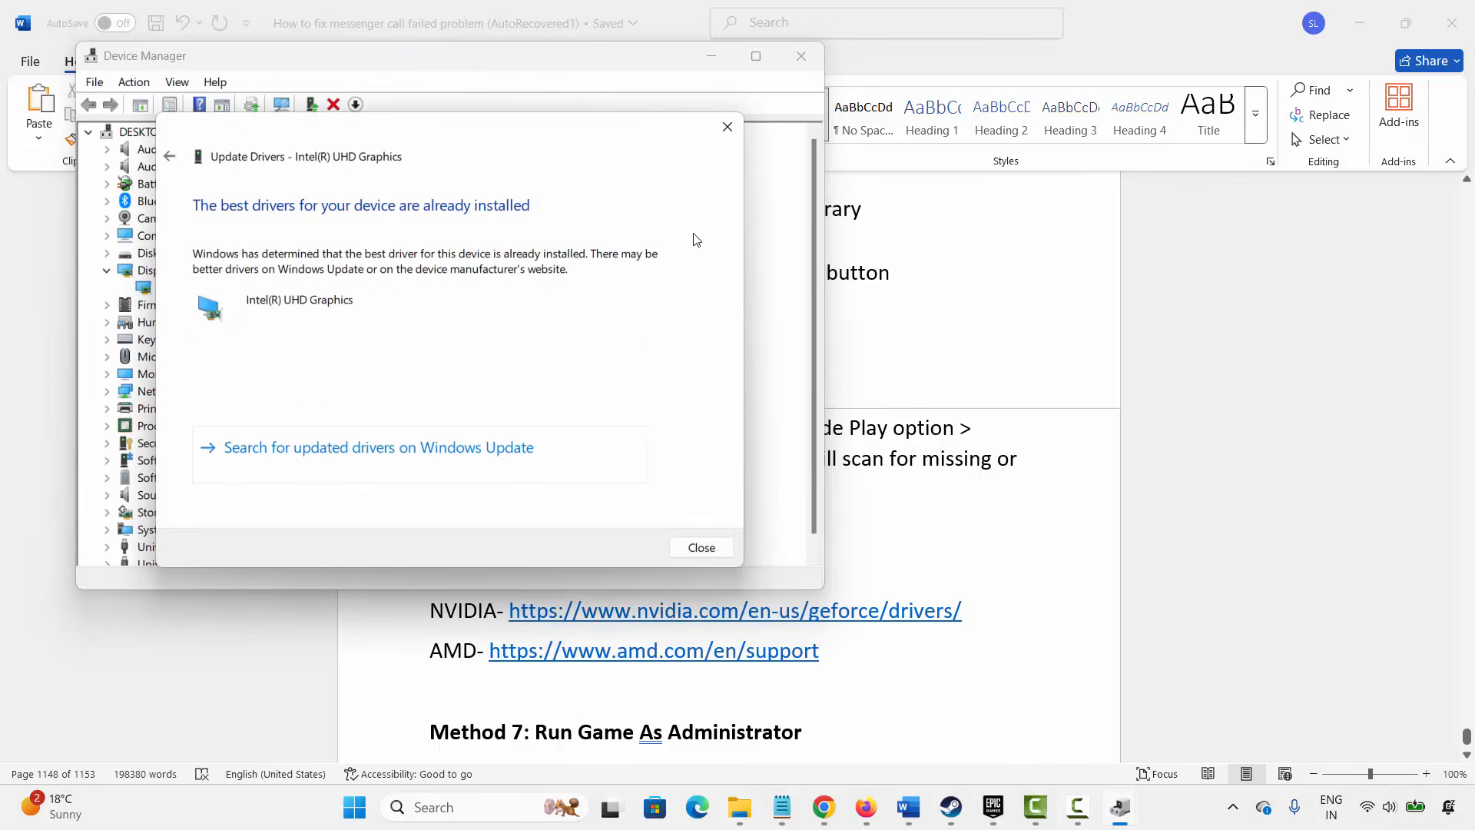
click(727, 127)
click(802, 56)
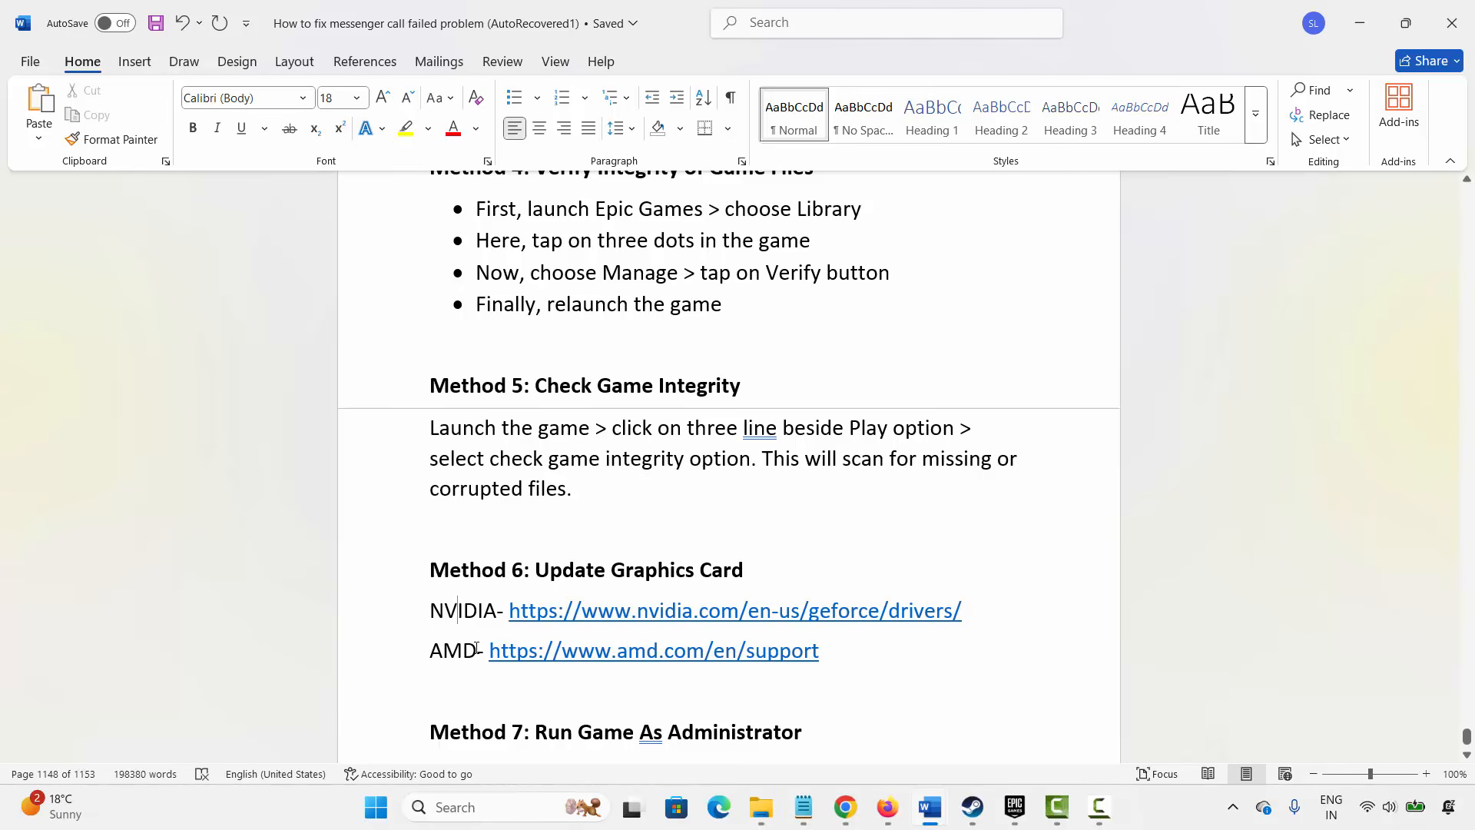
- Review the Method 6 driver links and the Method 7: Run Game As Administrator heading in the document
double_click(460, 610)
click(453, 543)
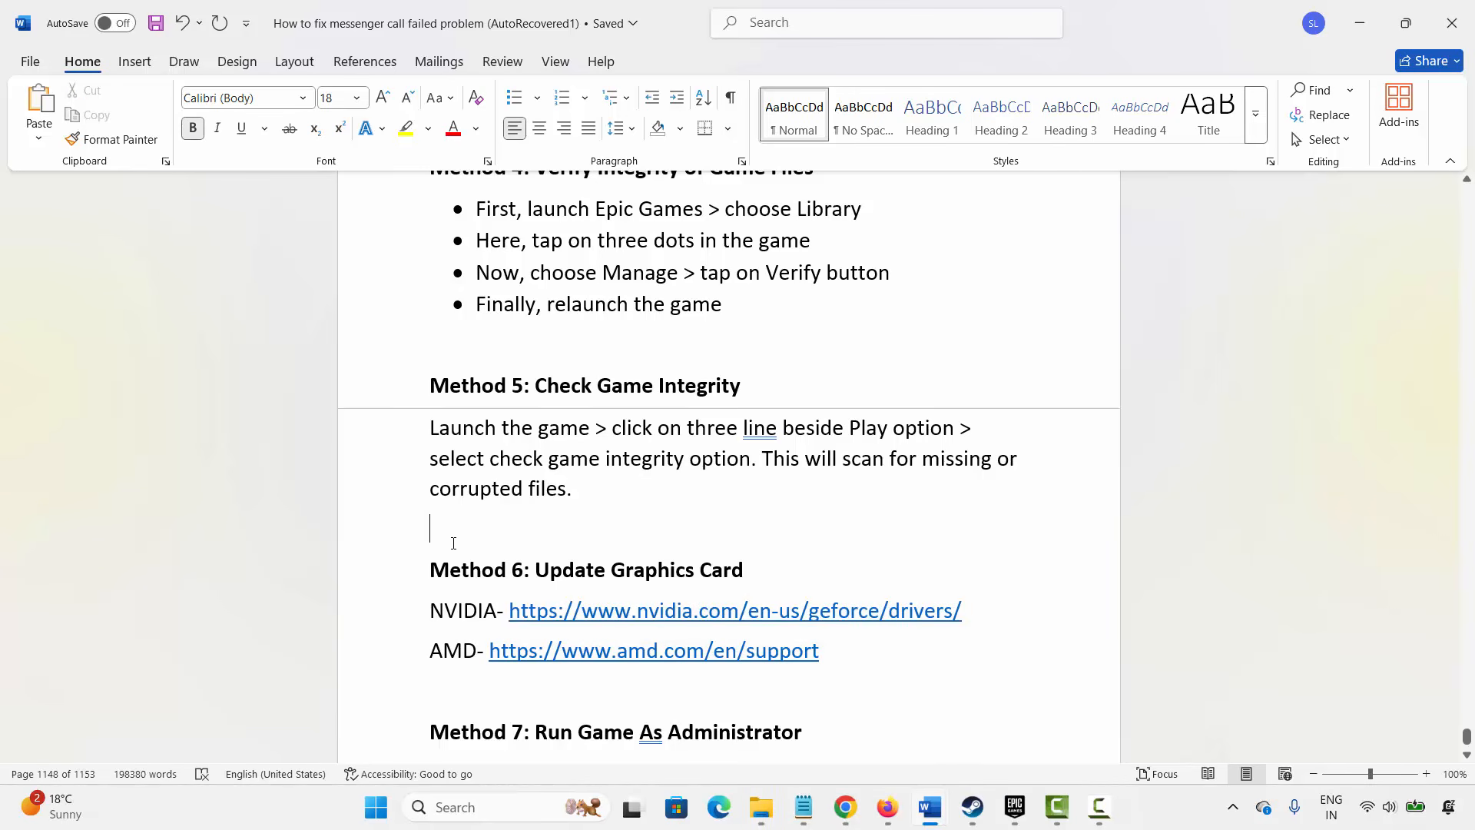
click(405, 615)
click(464, 653)
scroll(516, 533, down, 3)
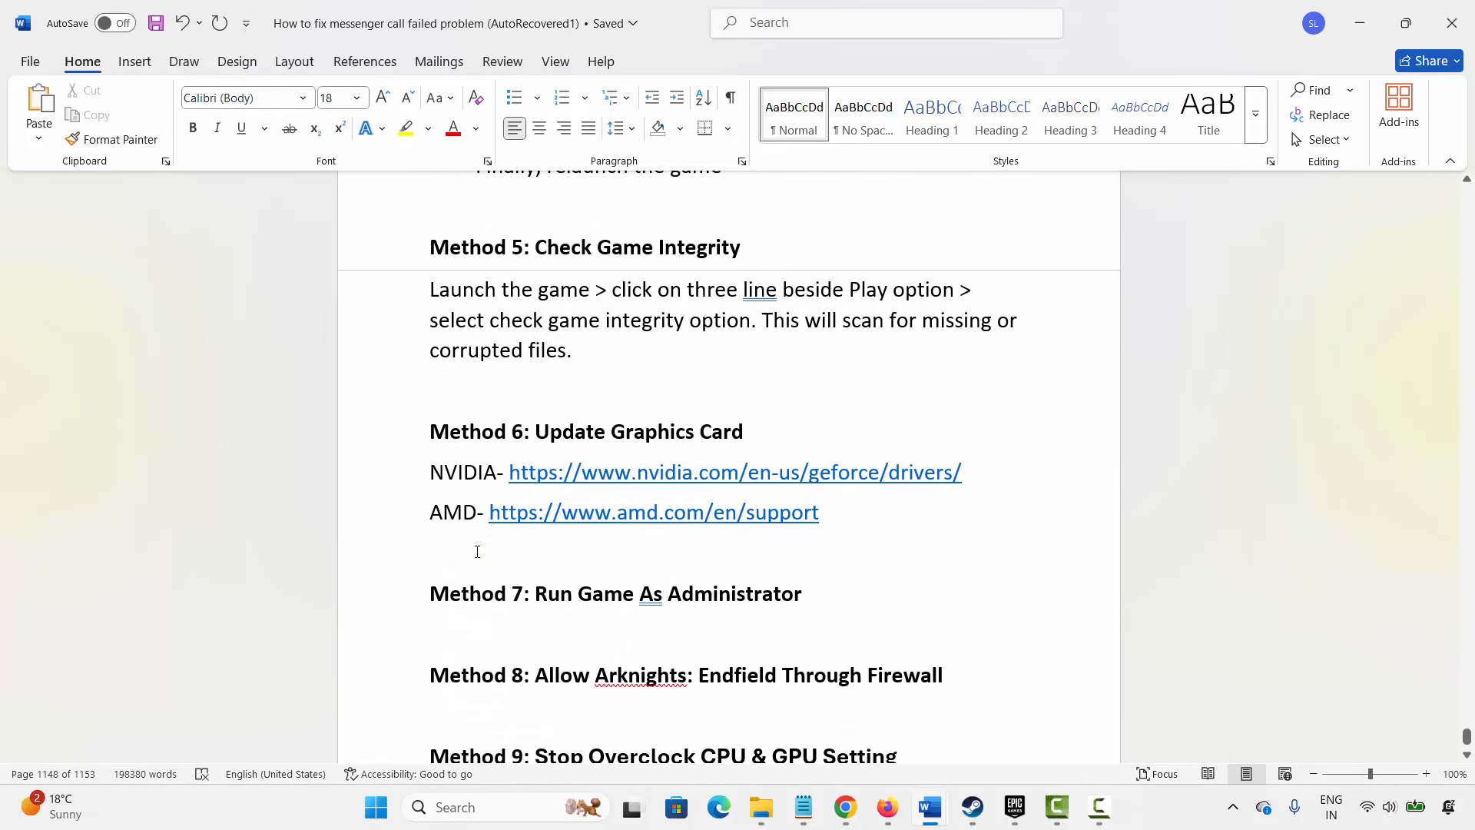
click(560, 595)
- Open File Explorer and go to Program Files > Epic Games > ArknightsEndfieldgowoU
click(760, 807)
double_click(247, 314)
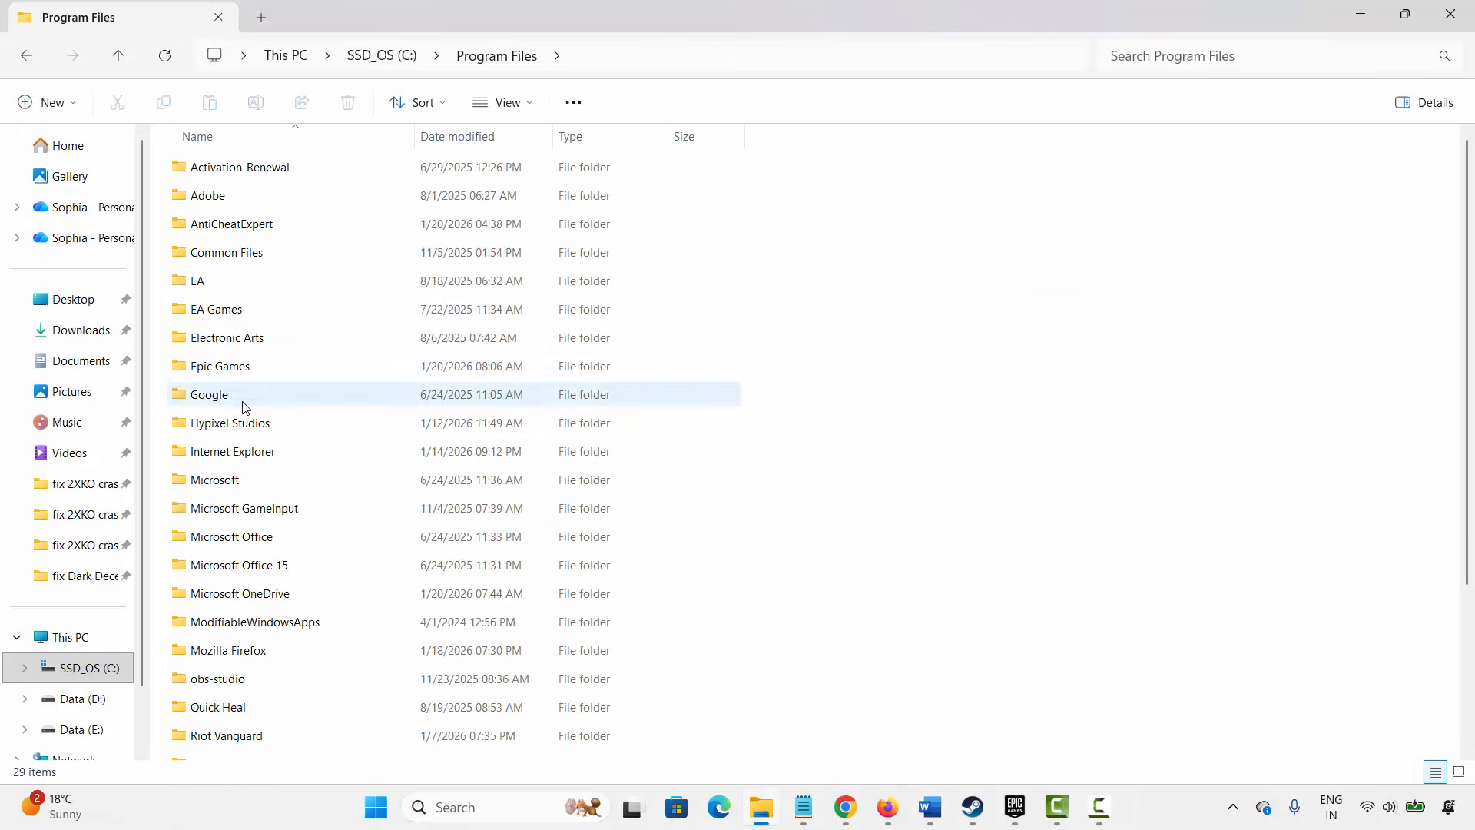
double_click(230, 371)
double_click(248, 167)
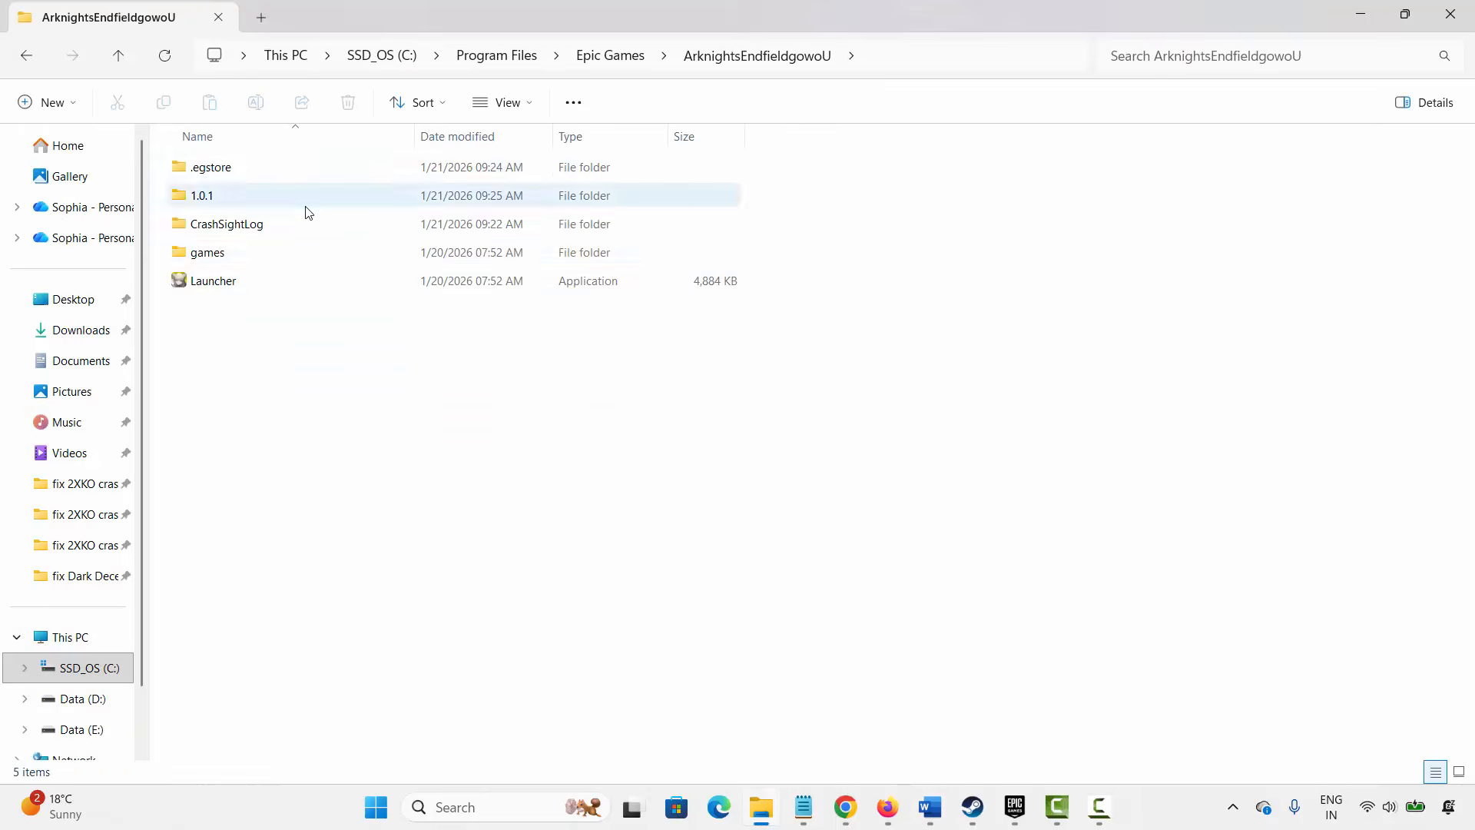
- Open the Properties of the Launcher application on its Compatibility tab
click(229, 286)
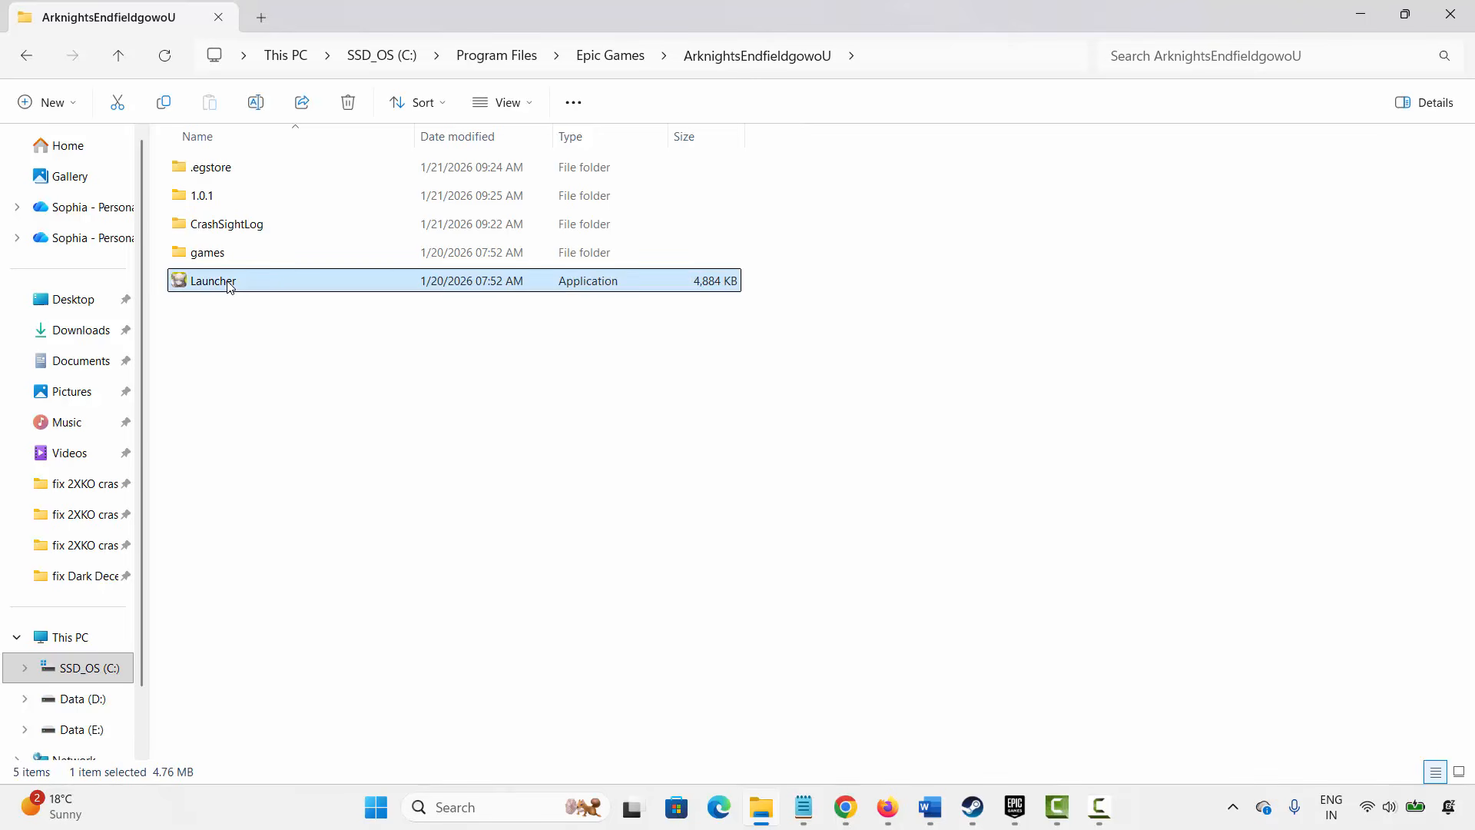
right_click(229, 286)
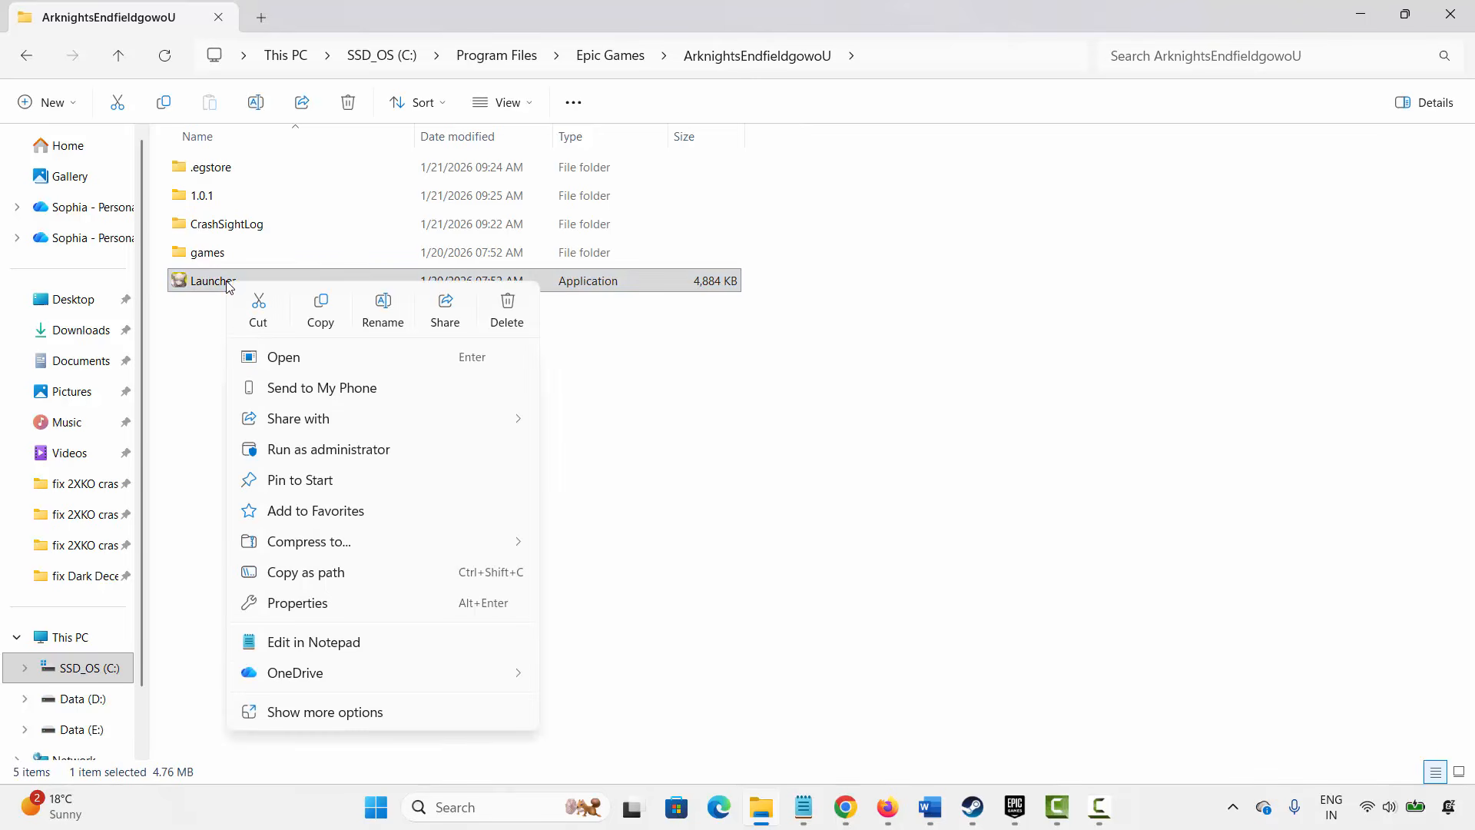
click(314, 601)
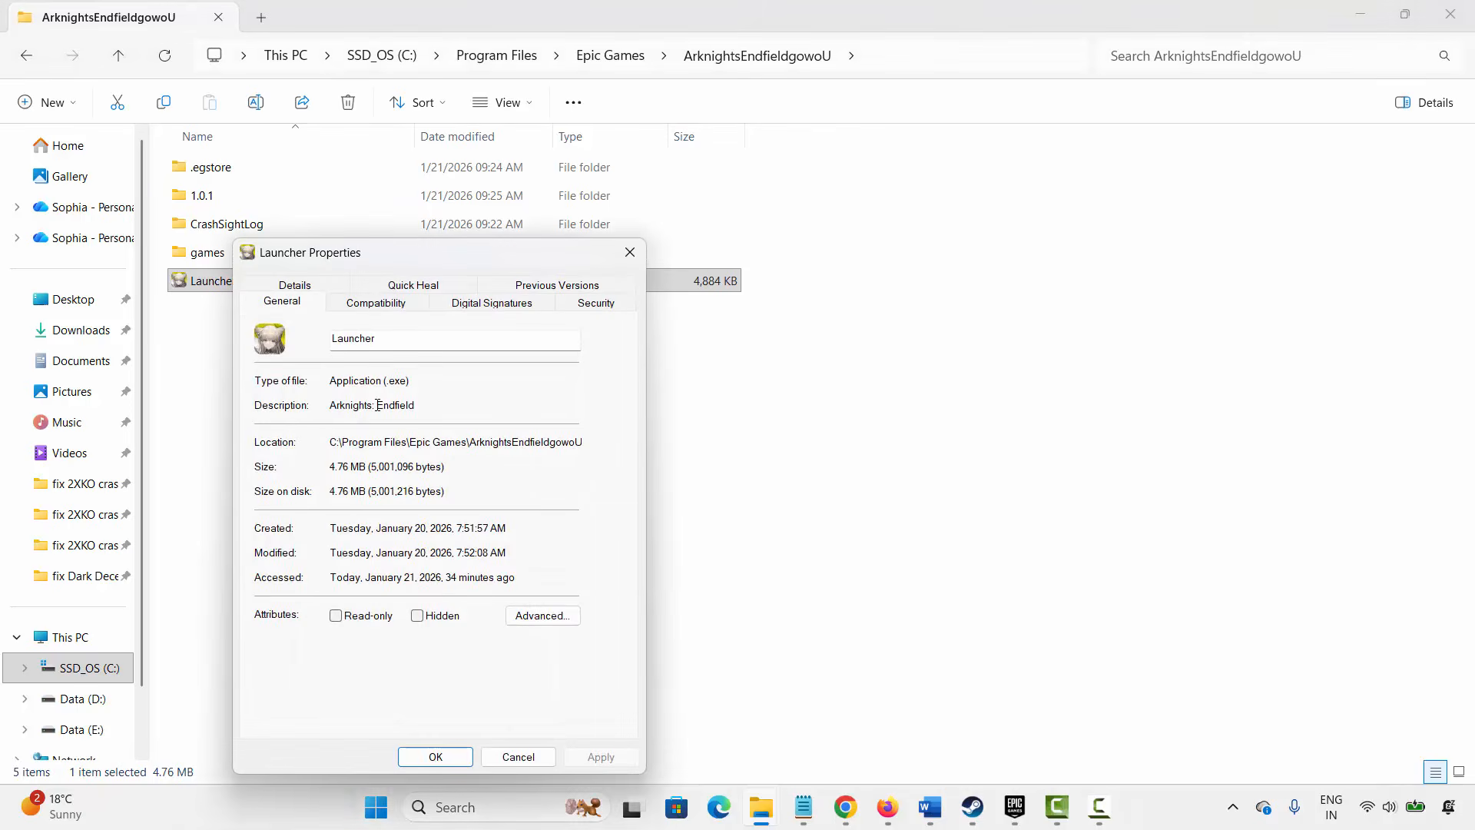
click(378, 306)
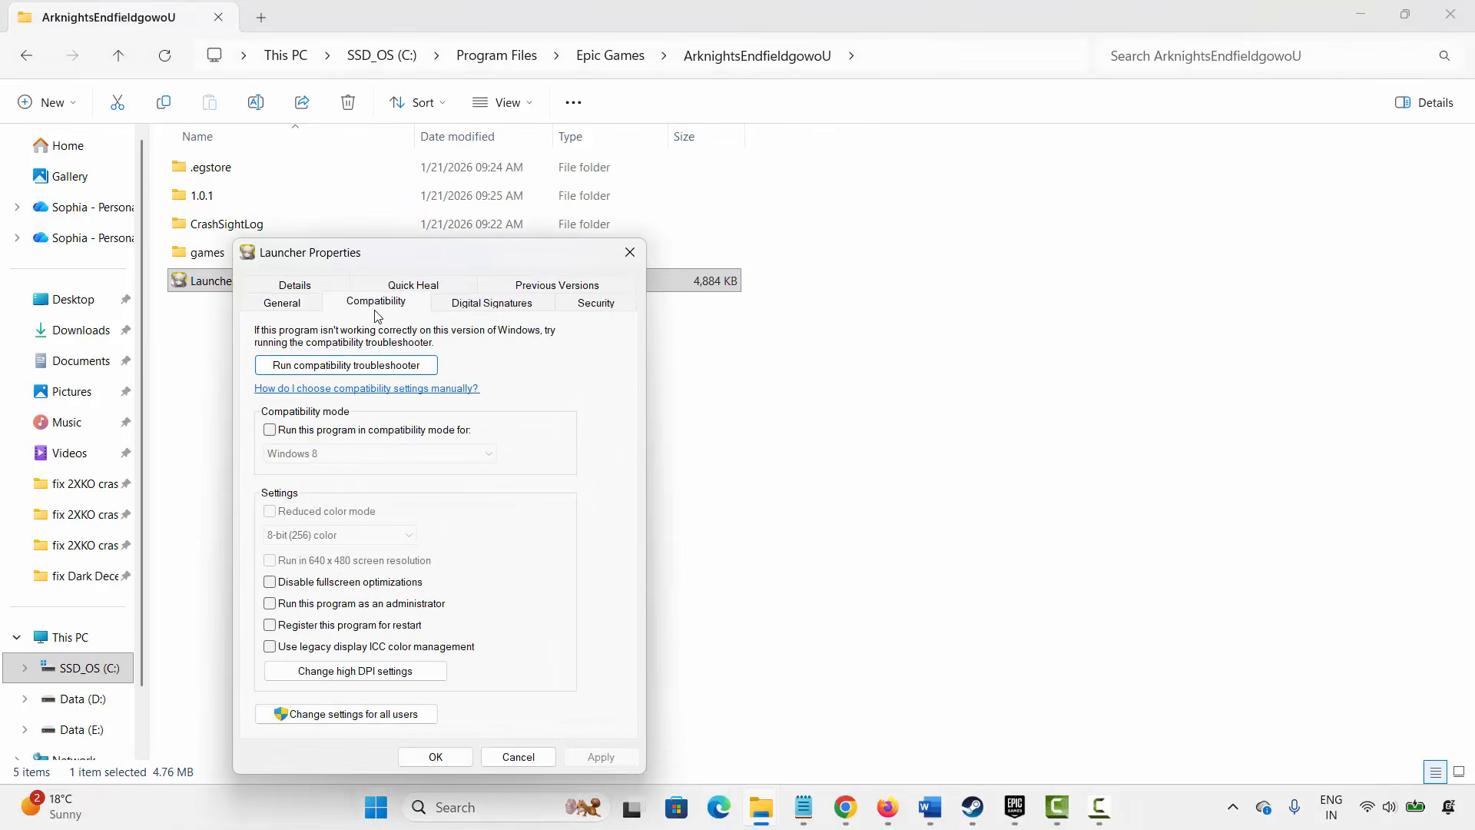
- Enable running as administrator, Windows 8 compatibility mode and disabling fullscreen optimizations for the Launcher
click(289, 605)
click(321, 435)
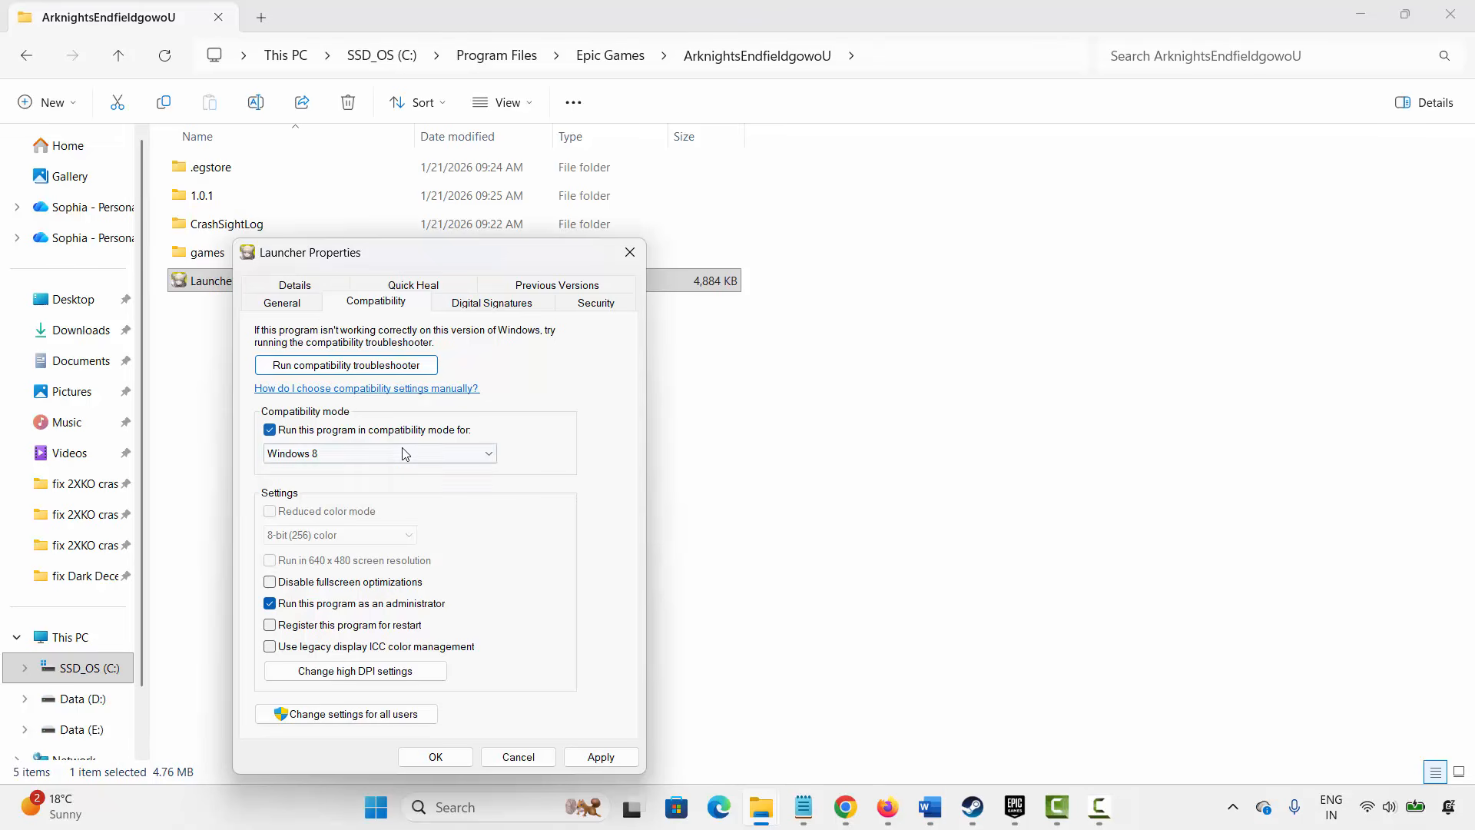
click(492, 461)
click(369, 520)
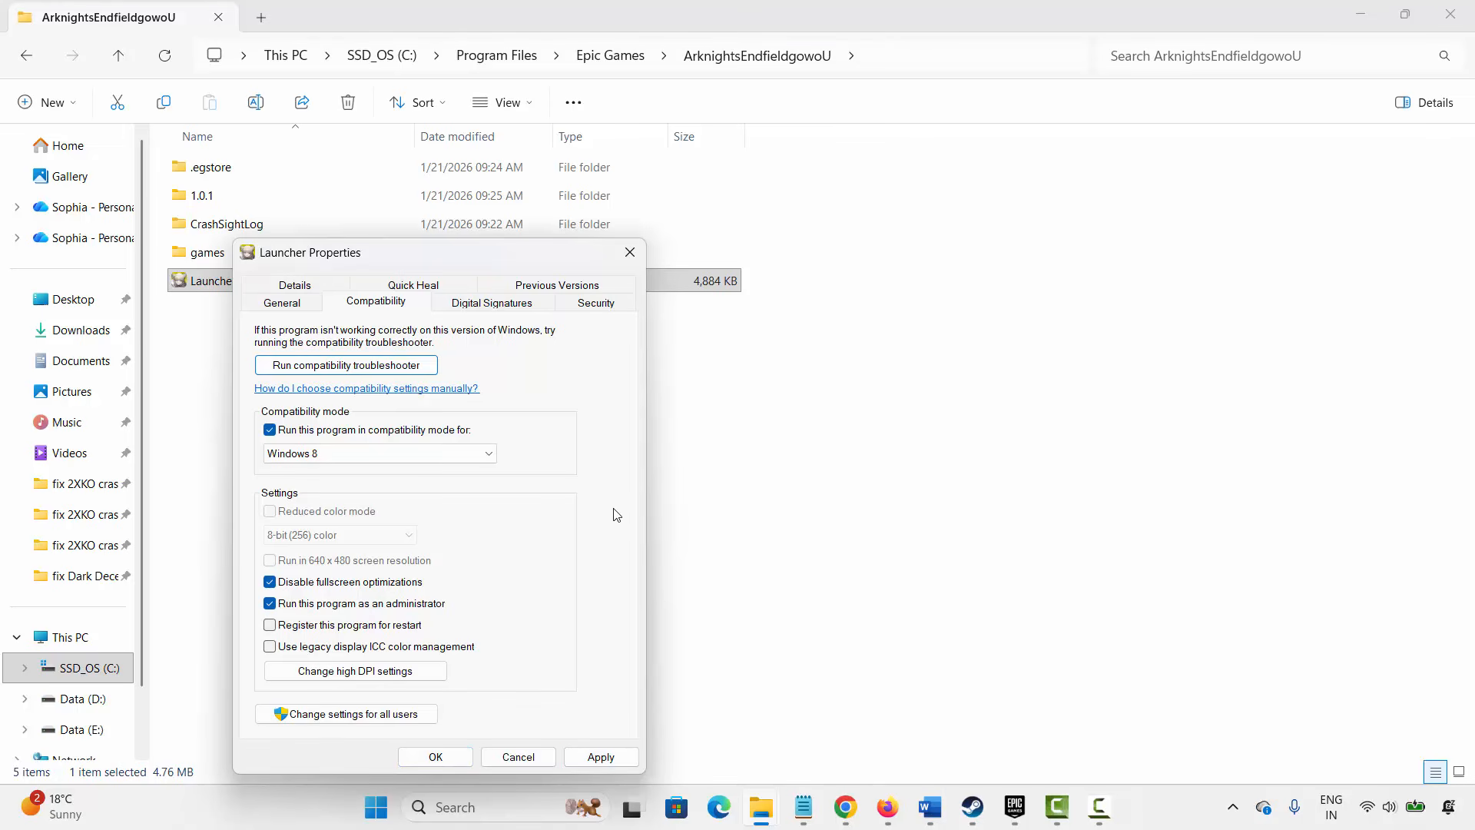
- Clear all the compatibility options and close the Launcher Properties dialog without applying
click(323, 430)
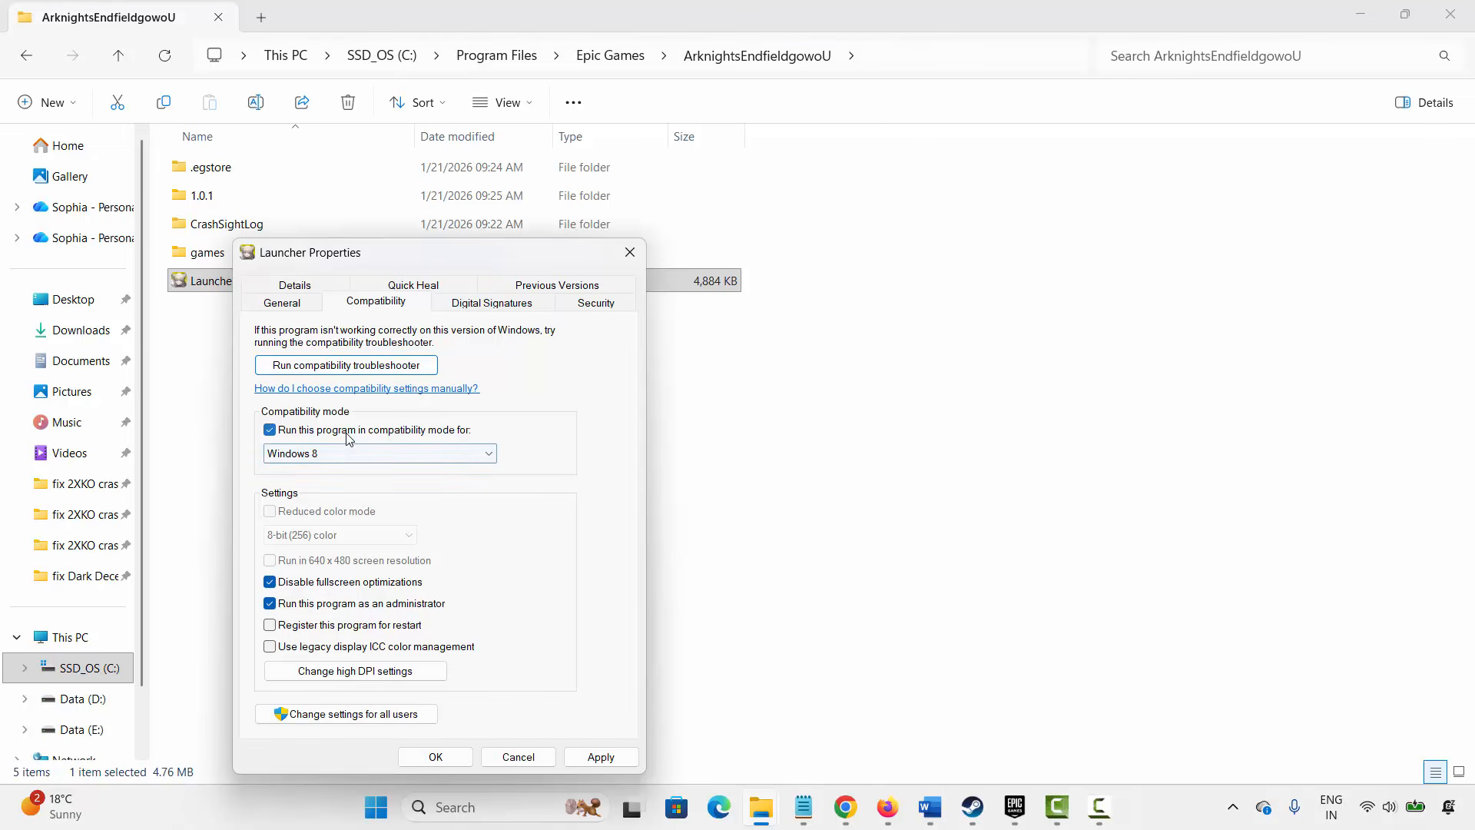
click(369, 588)
click(402, 605)
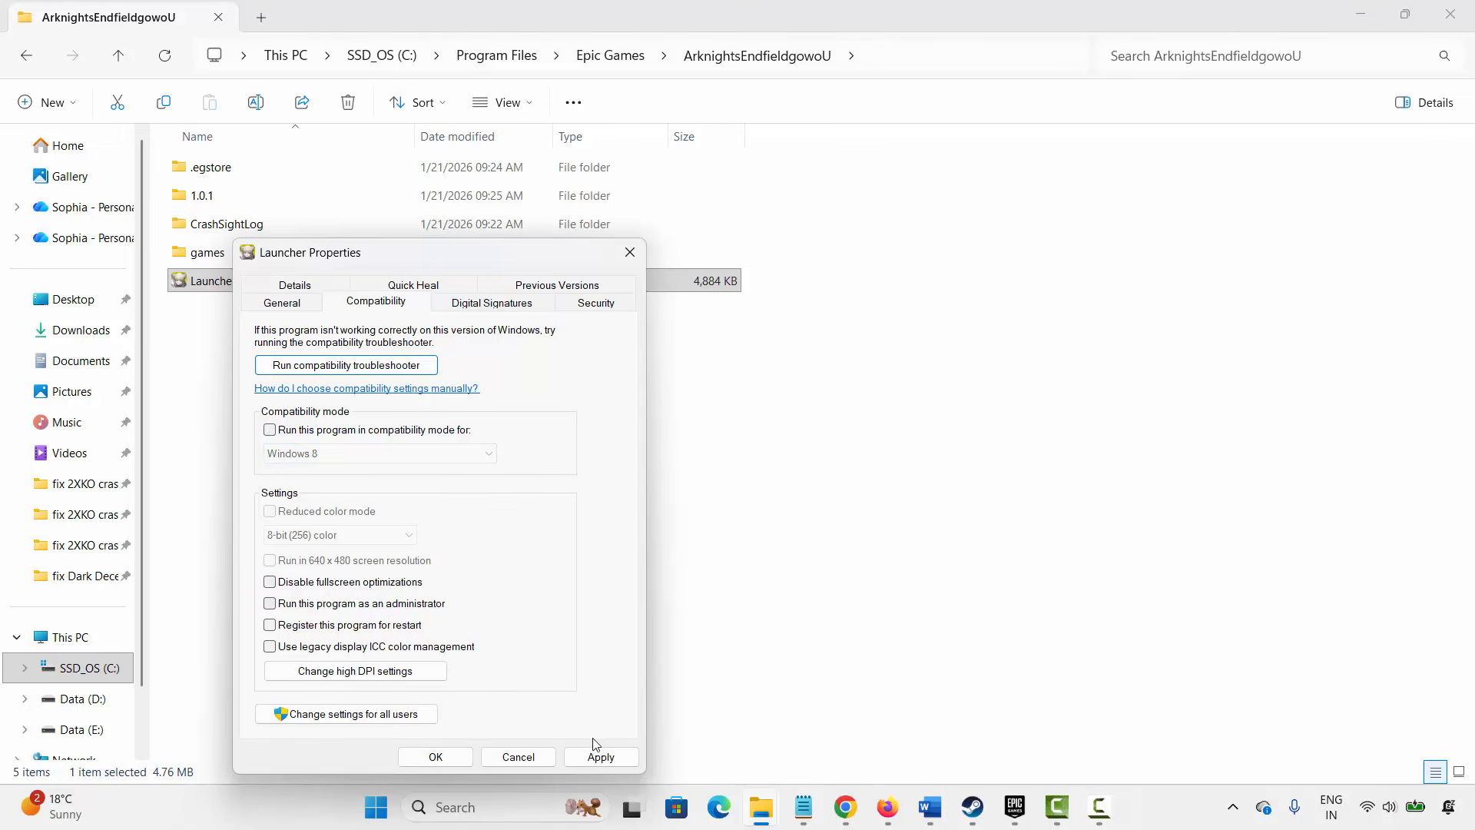
click(631, 251)
- Switch back to the document and highlight the Method 8: Allow Arknights: Endfield Through Firewall heading
click(941, 819)
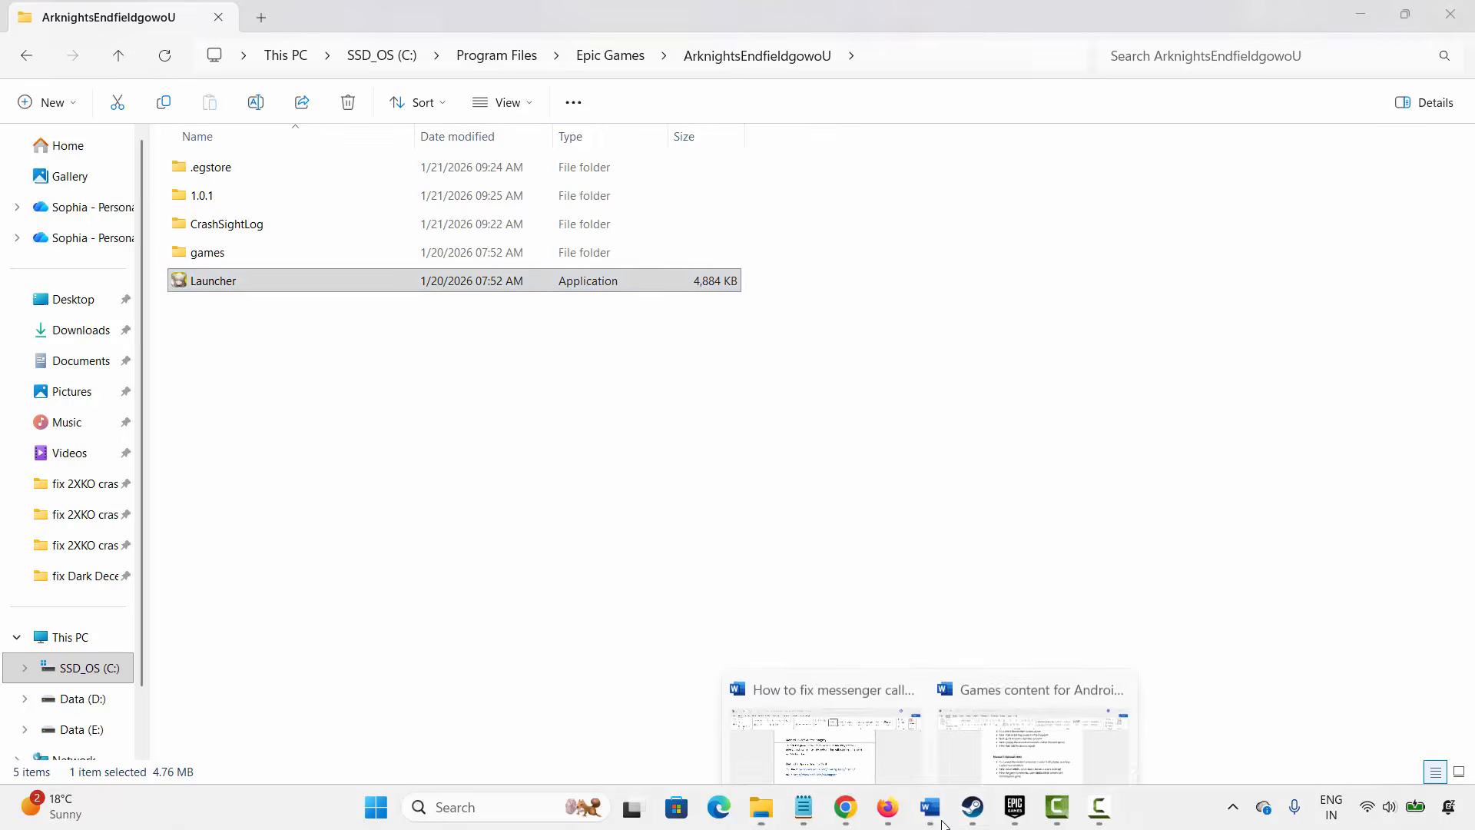
click(836, 709)
click(387, 671)
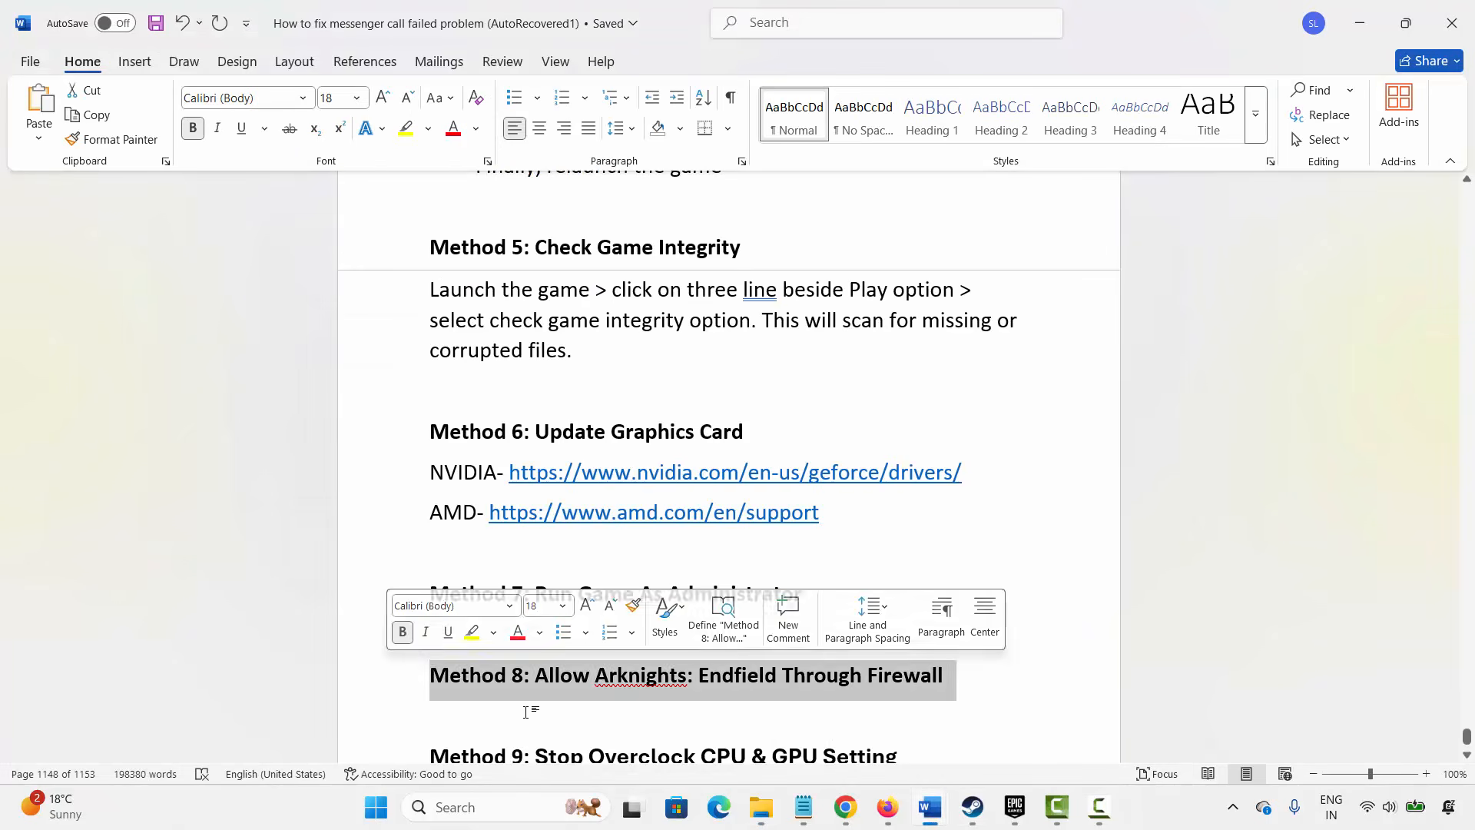
click(643, 701)
- Open Windows Security's Firewall & network protection and choose to allow an app through the firewall
click(500, 807)
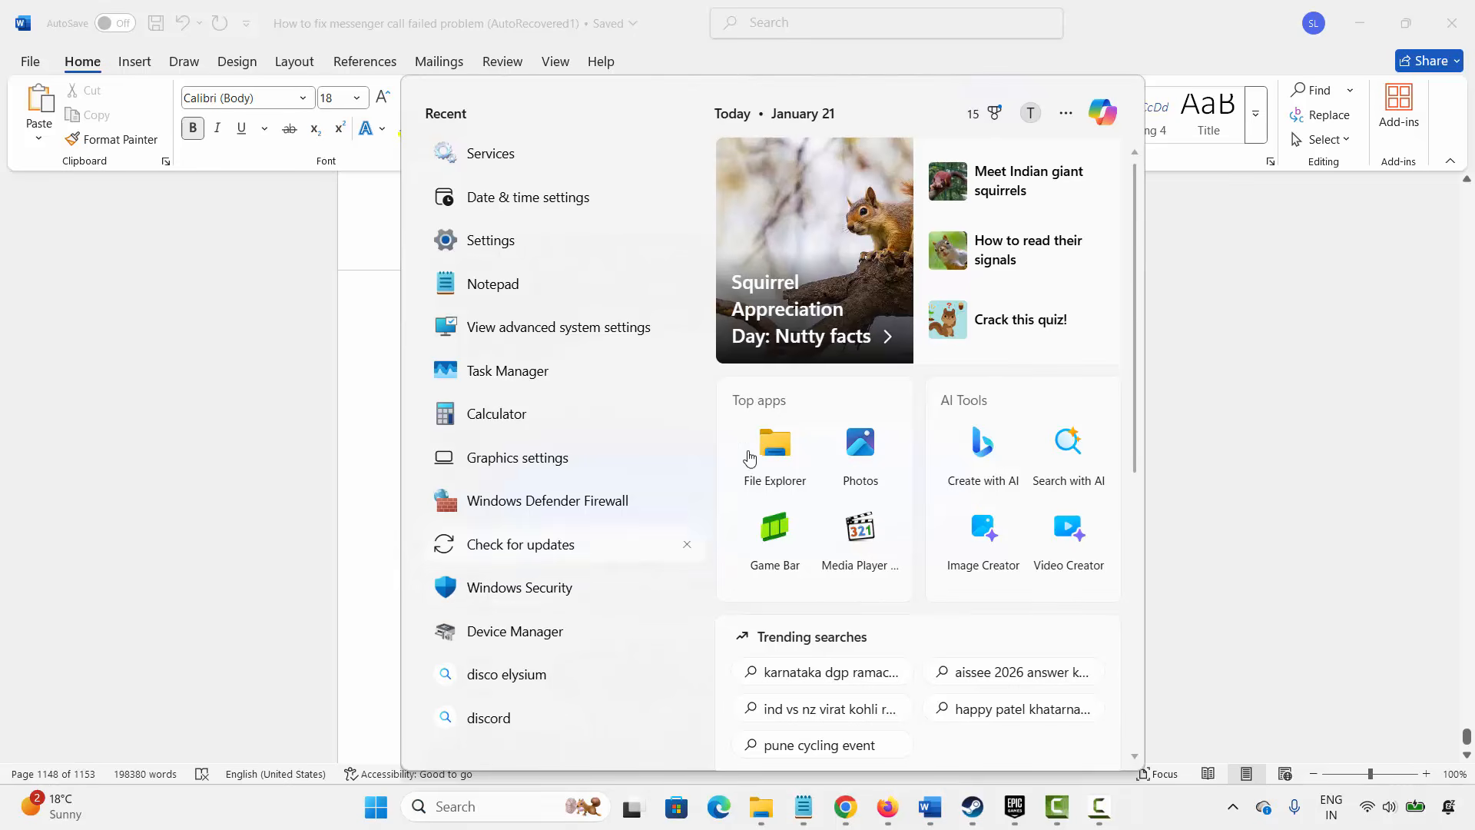
click(556, 589)
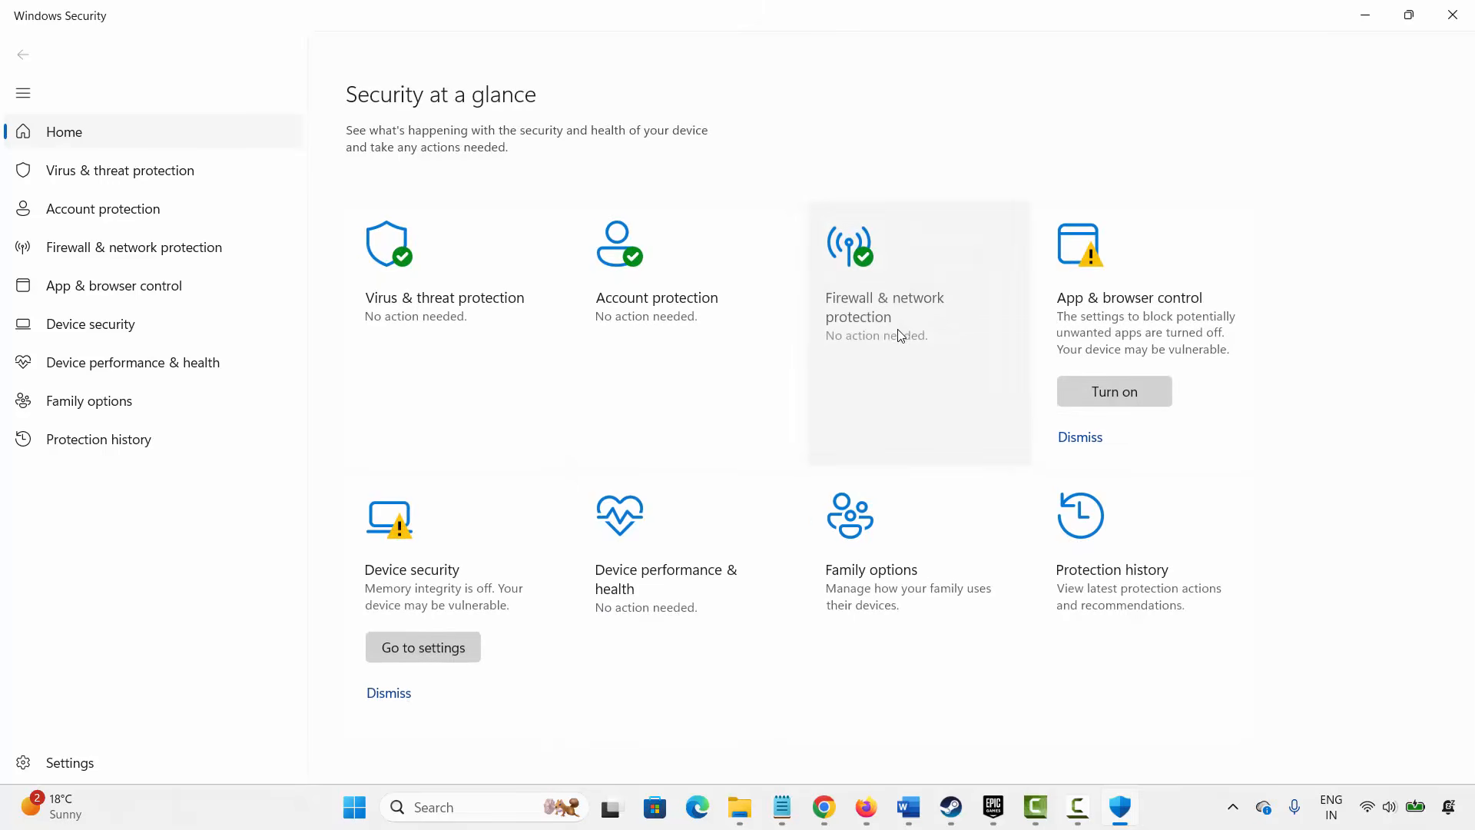
click(883, 336)
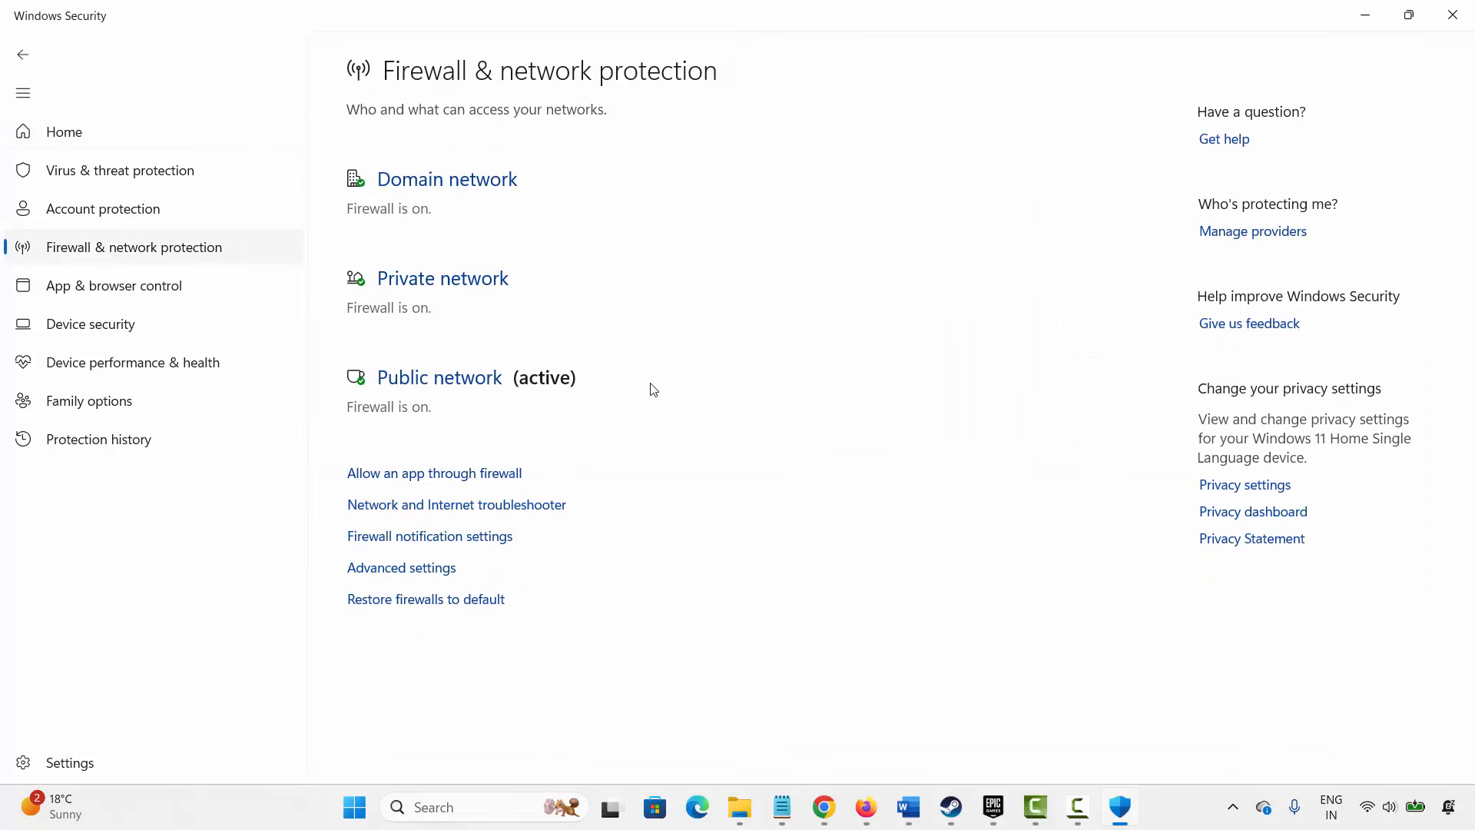
click(504, 474)
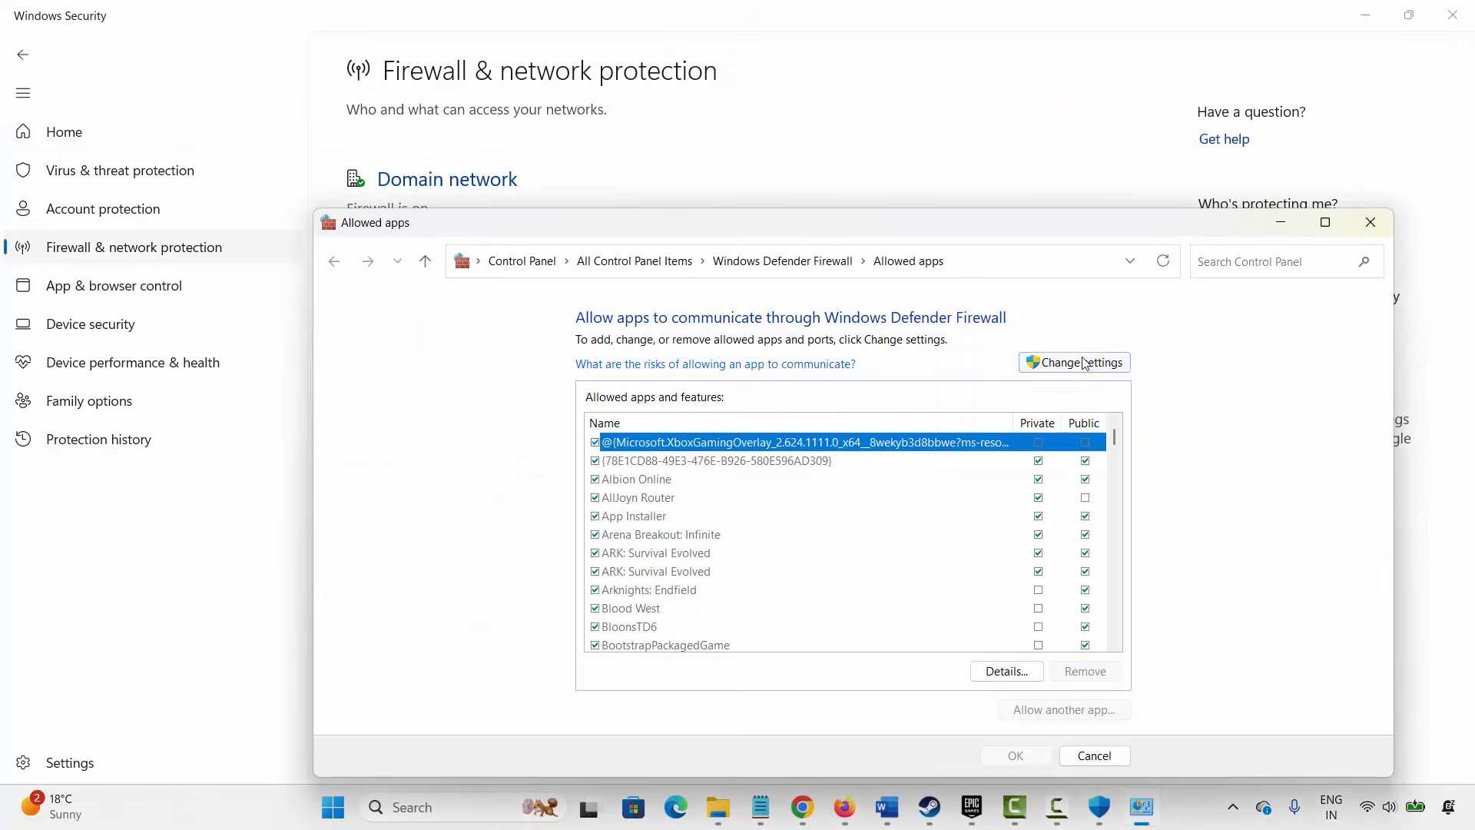
- Unlock the firewall settings and select Arknights: Endfield in the allowed apps list
click(1075, 362)
scroll(685, 547, down, 2)
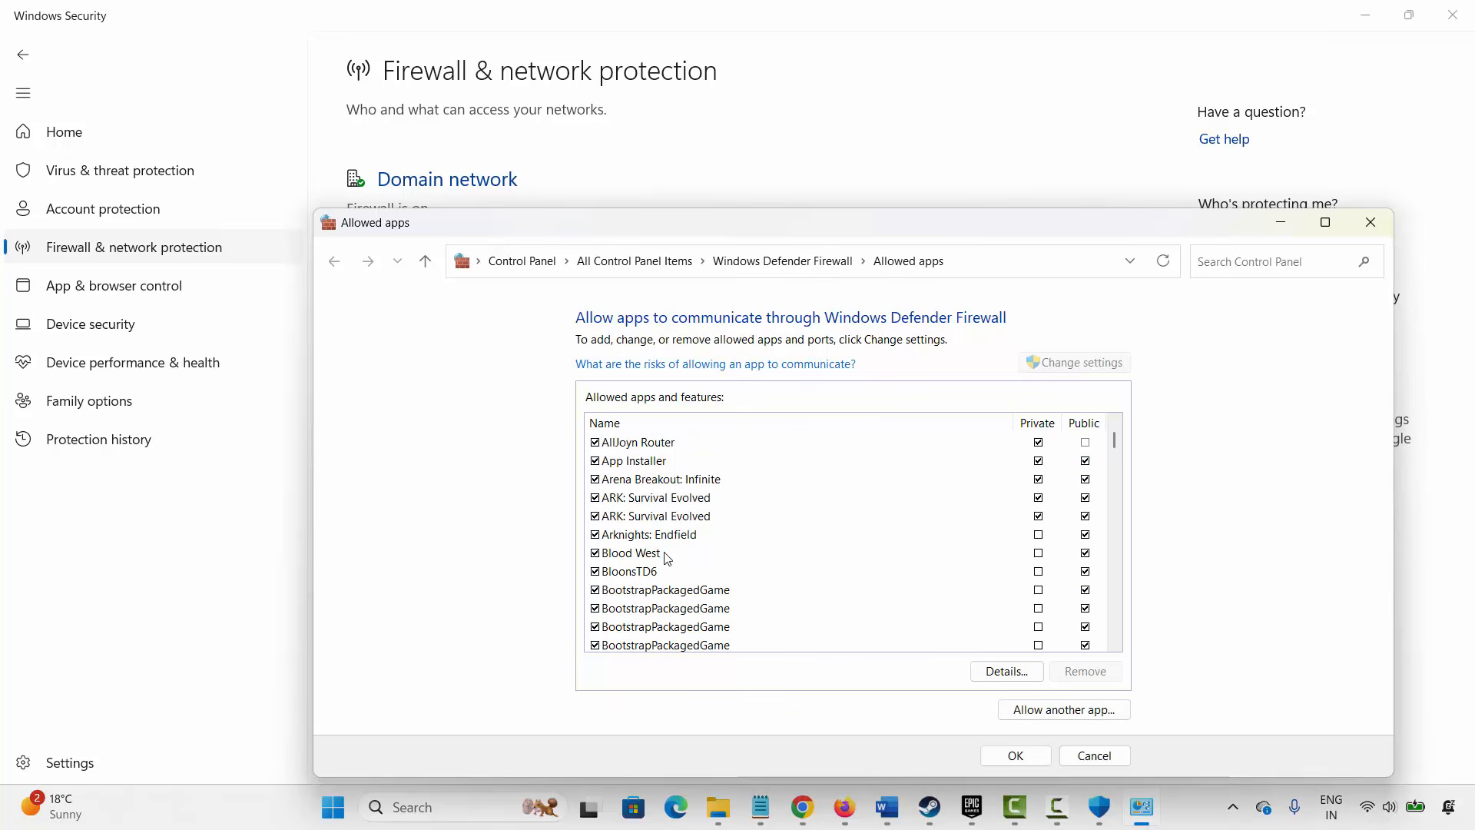
scroll(686, 547, up, 1)
click(691, 536)
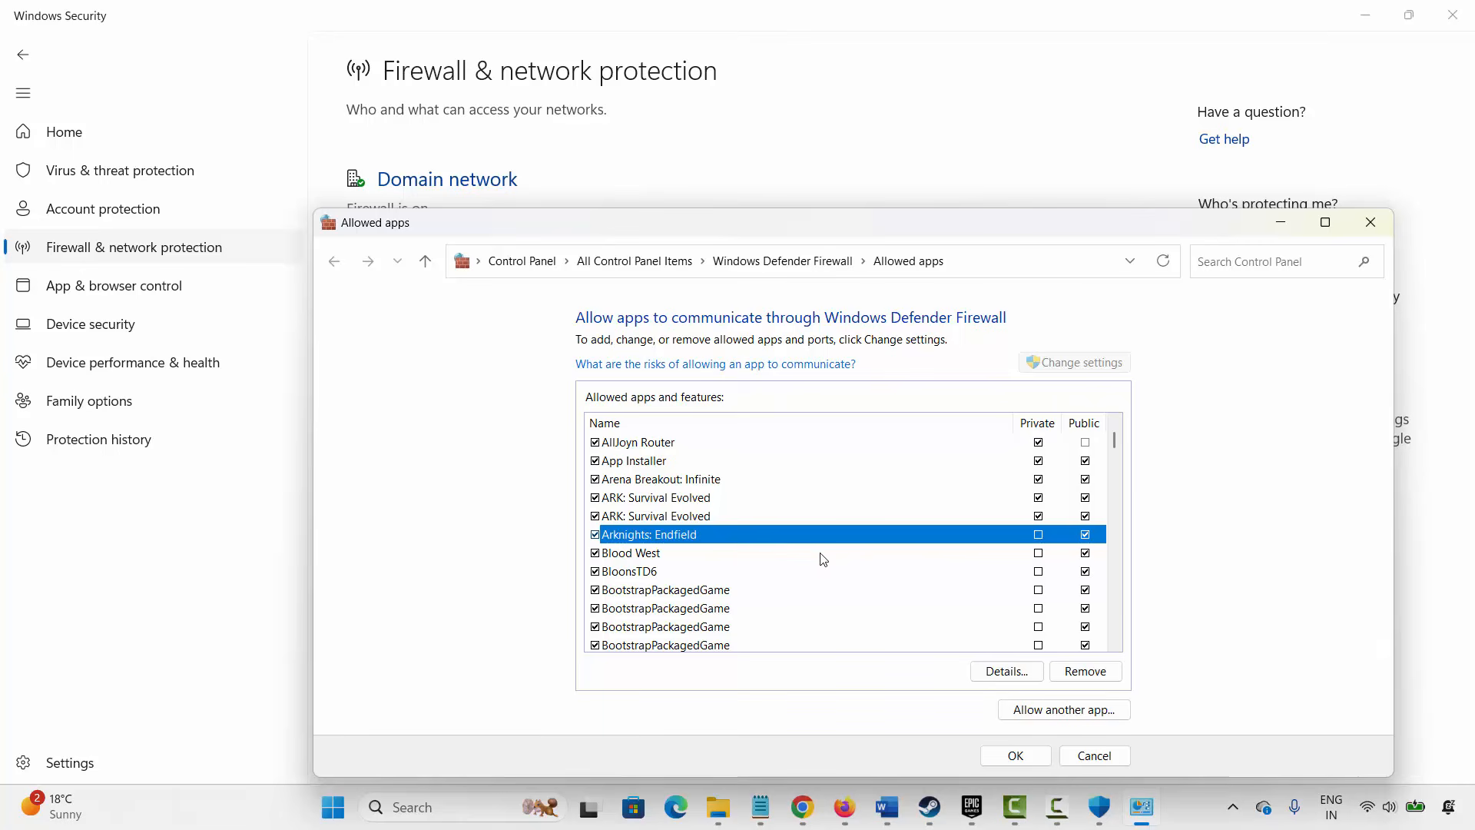
- Start adding another app by browsing to the game's Launcher folder, then cancel both dialogs
click(1060, 710)
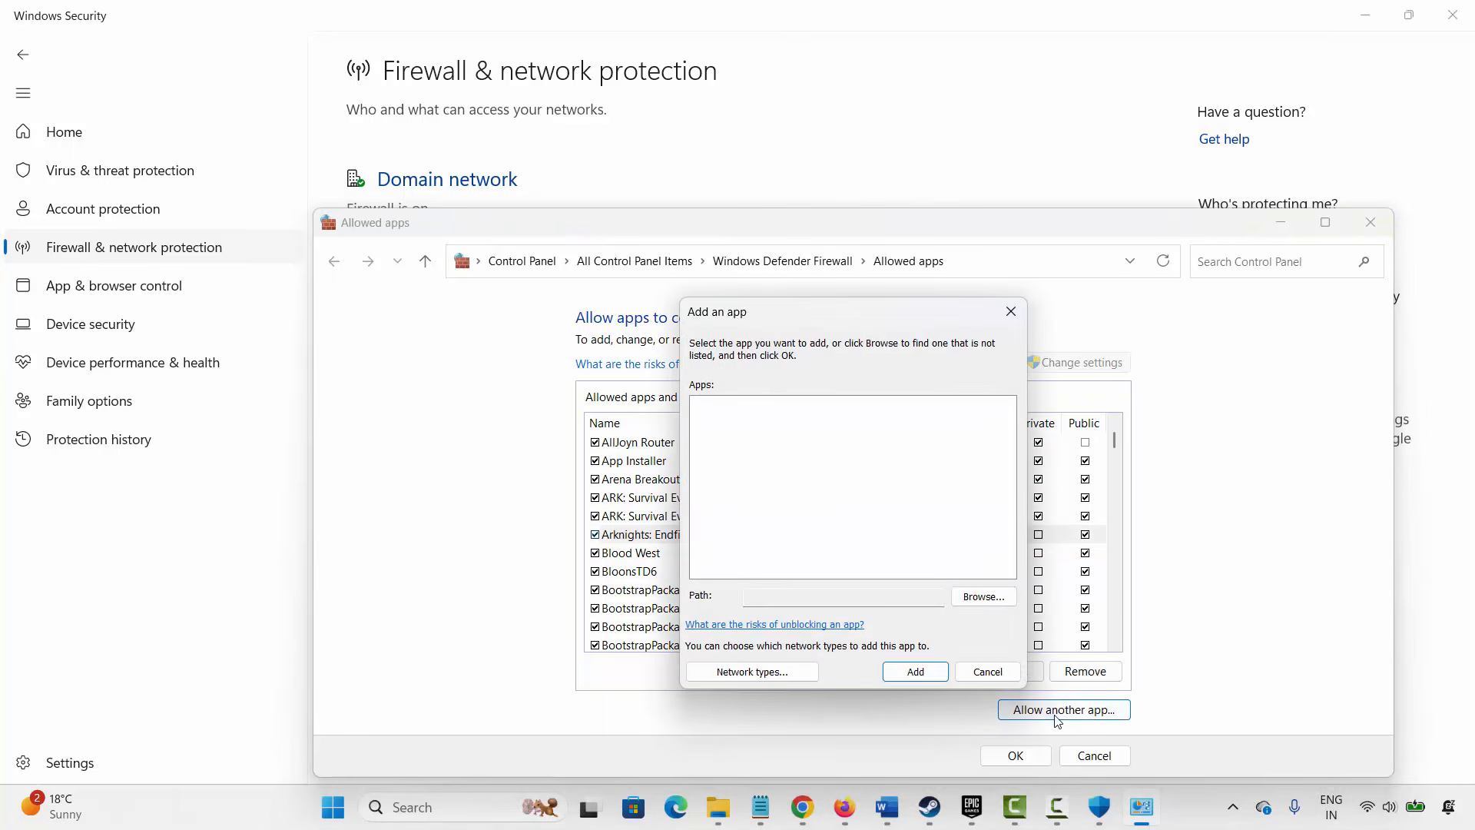
click(985, 598)
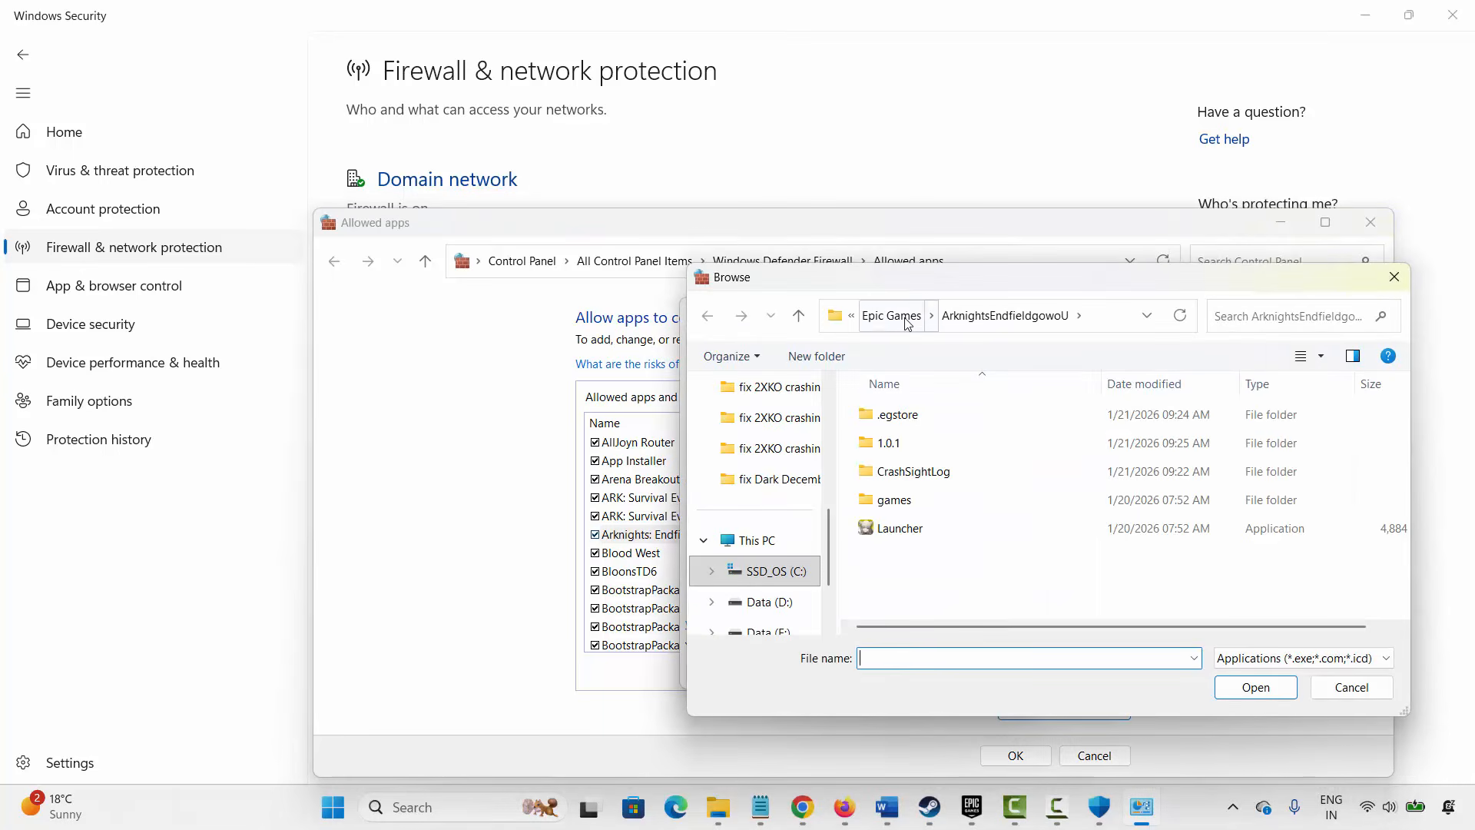
click(1351, 687)
click(988, 672)
- Tick the Private network box for Arknights: Endfield and close the Allowed apps window
click(663, 536)
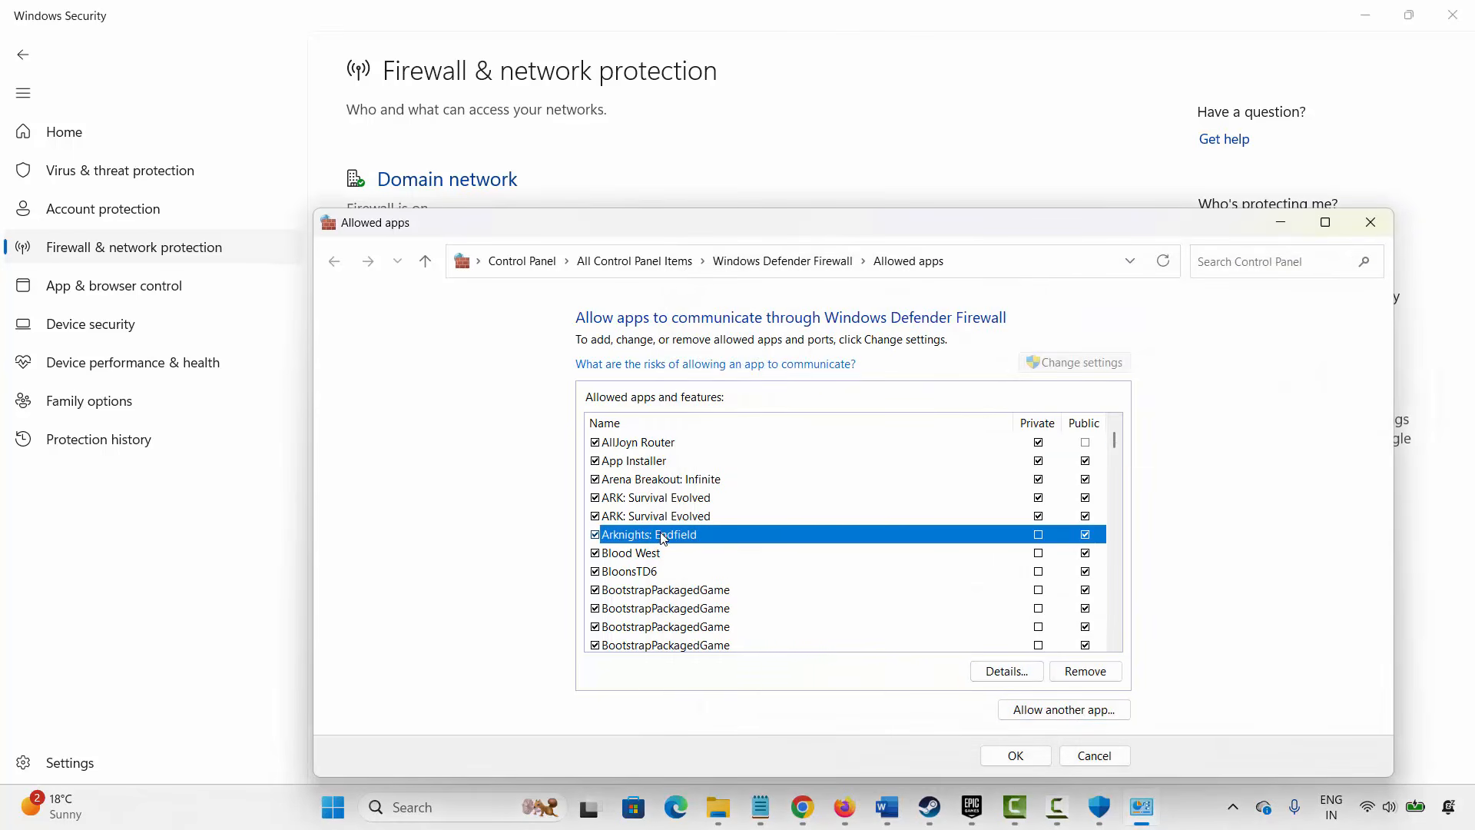
click(1038, 535)
click(1370, 223)
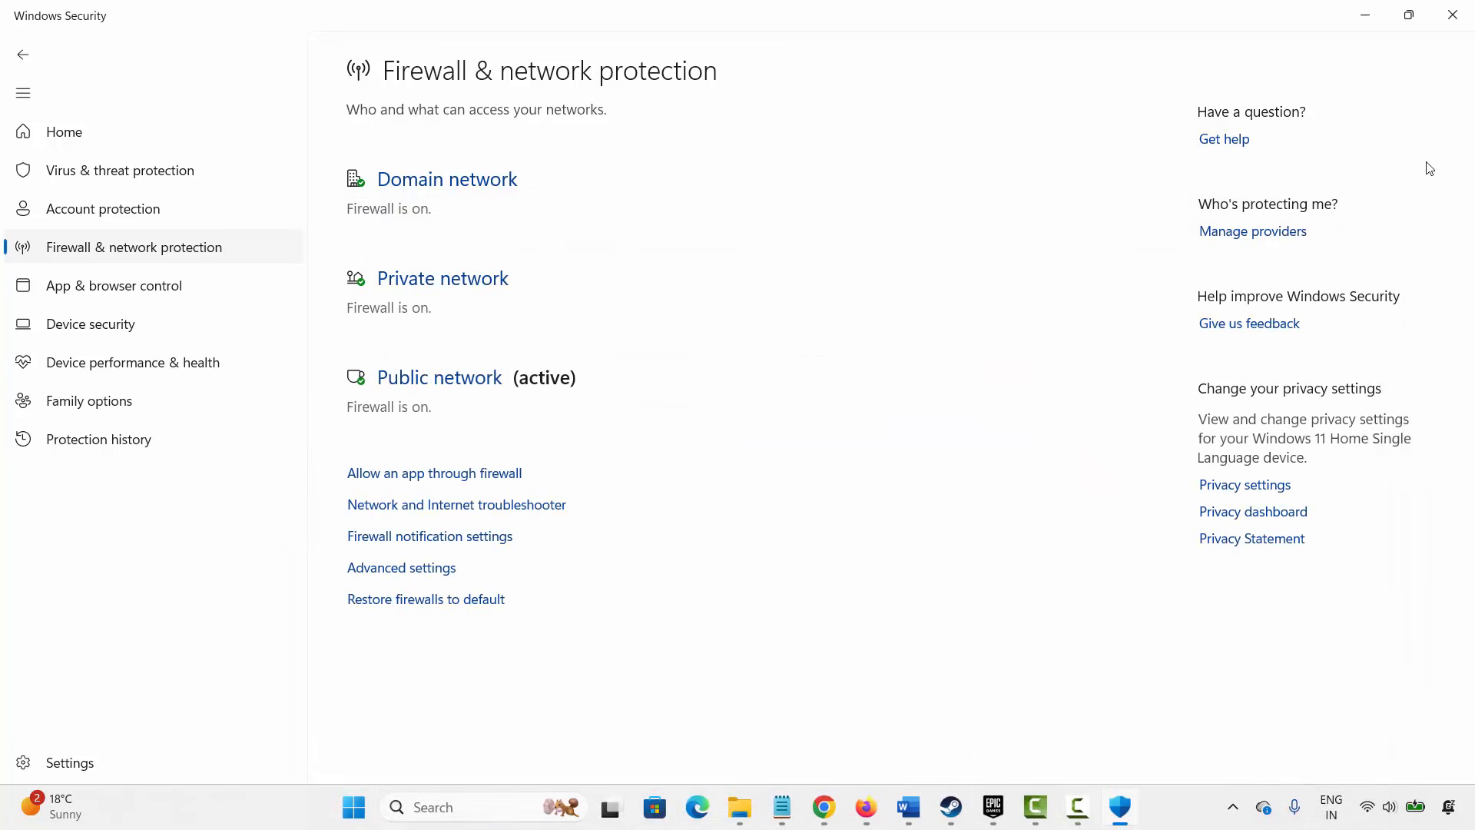
- Close Windows Security and highlight the Method 9 advice about CPU and GPU overclocking in the document
click(1451, 14)
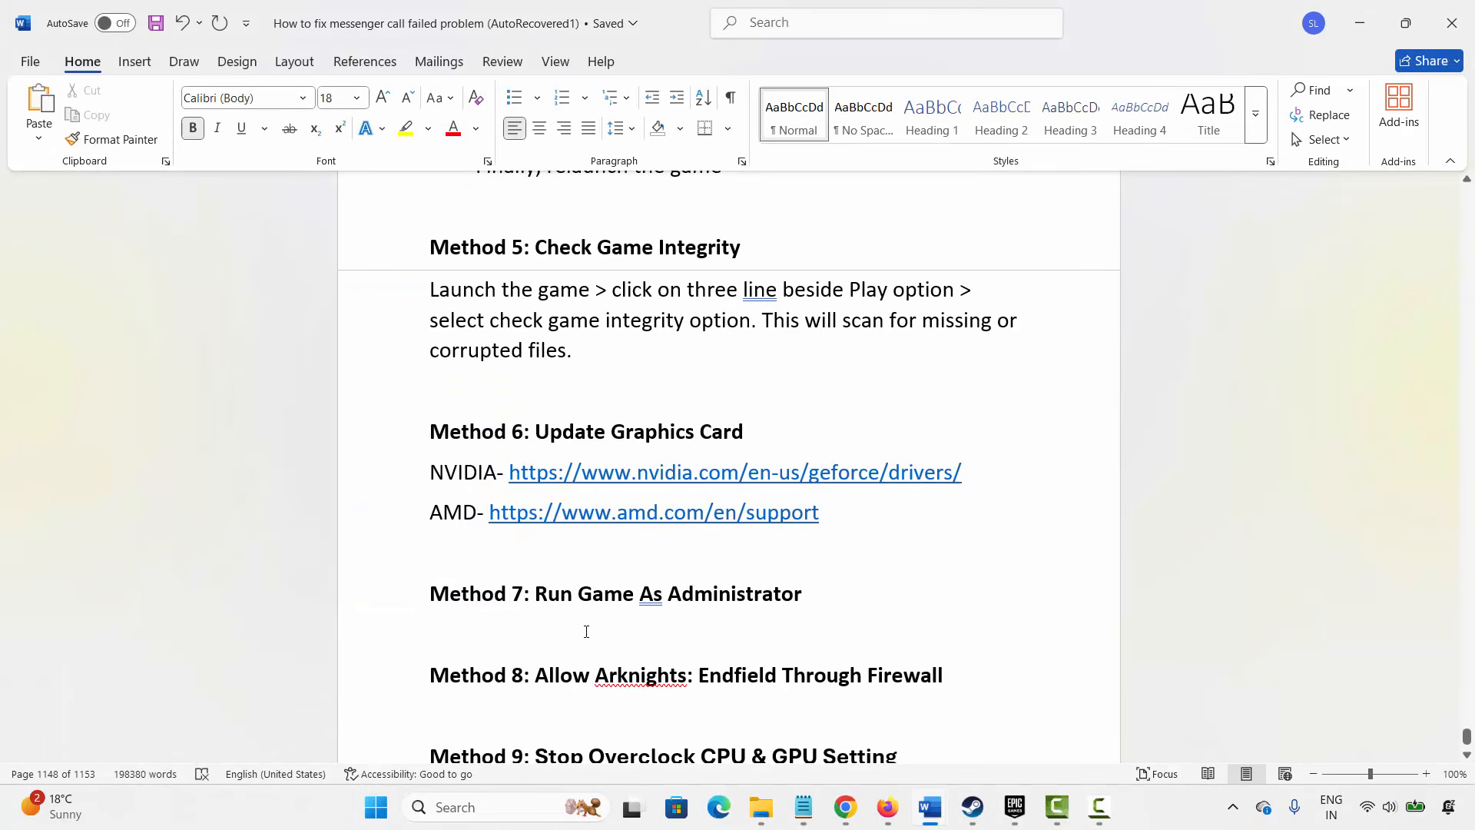
scroll(588, 629, down, 2)
click(651, 613)
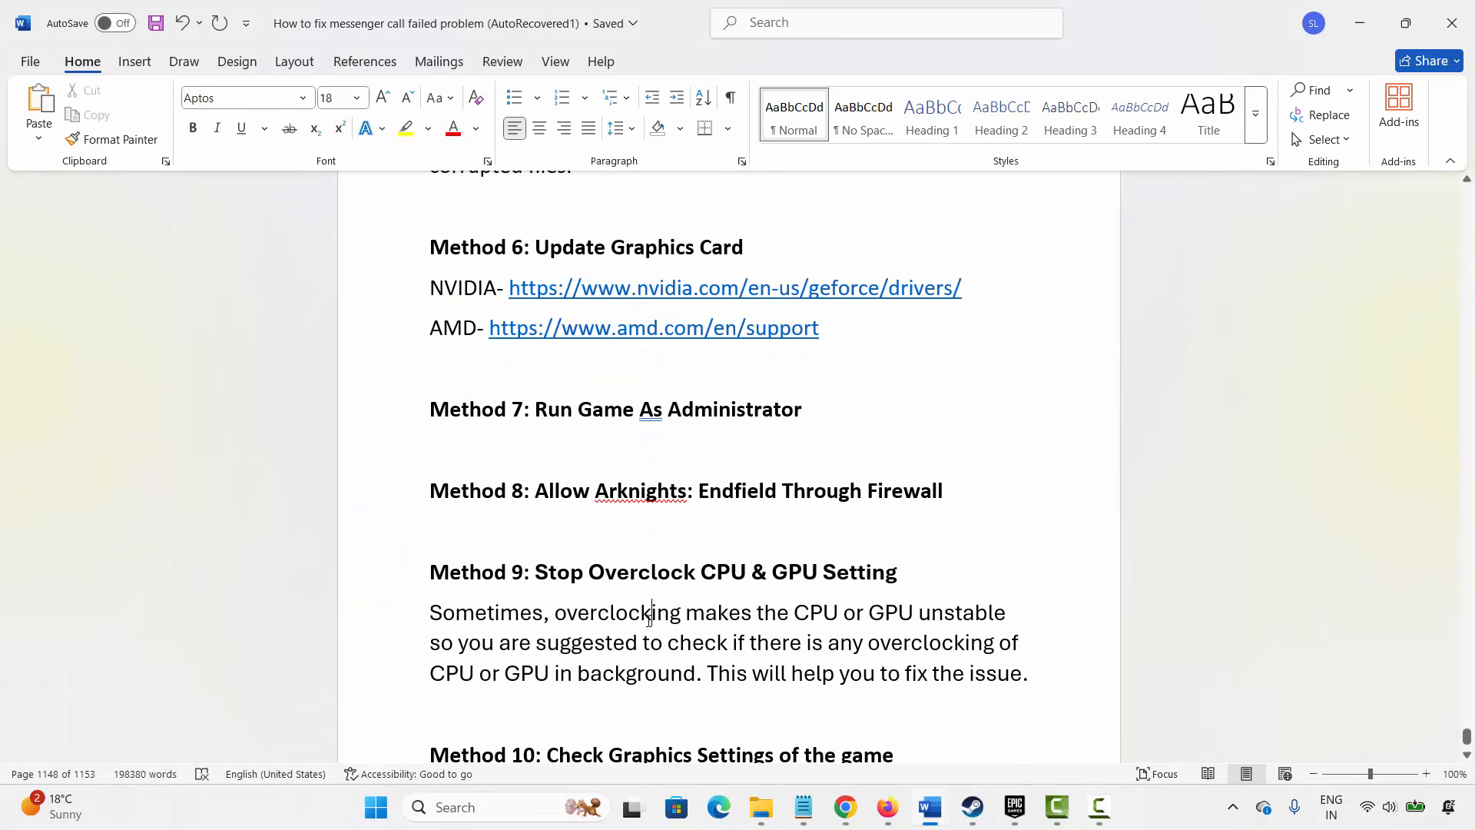
drag(505, 626, 757, 620)
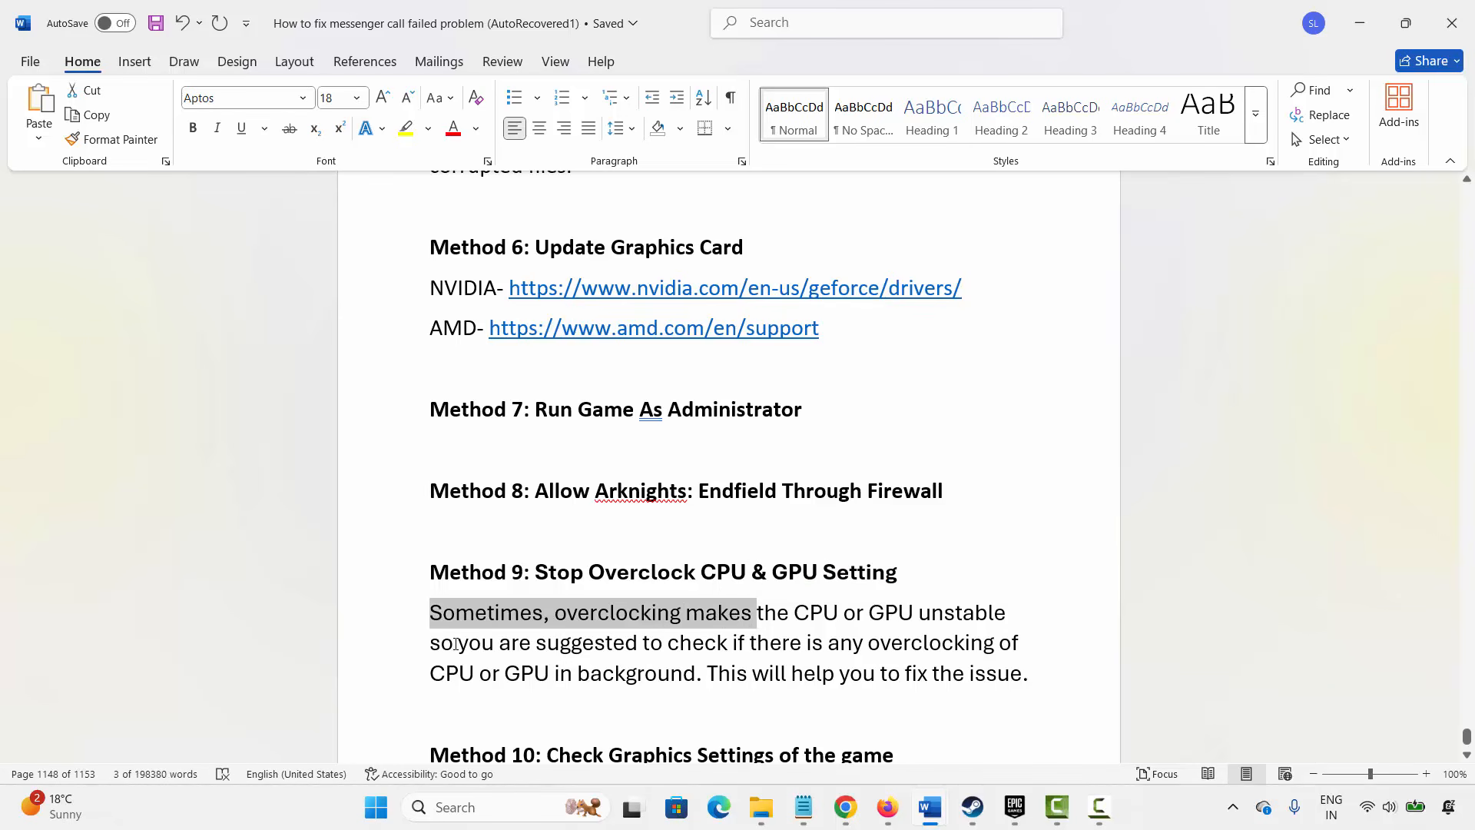
drag(455, 643, 667, 642)
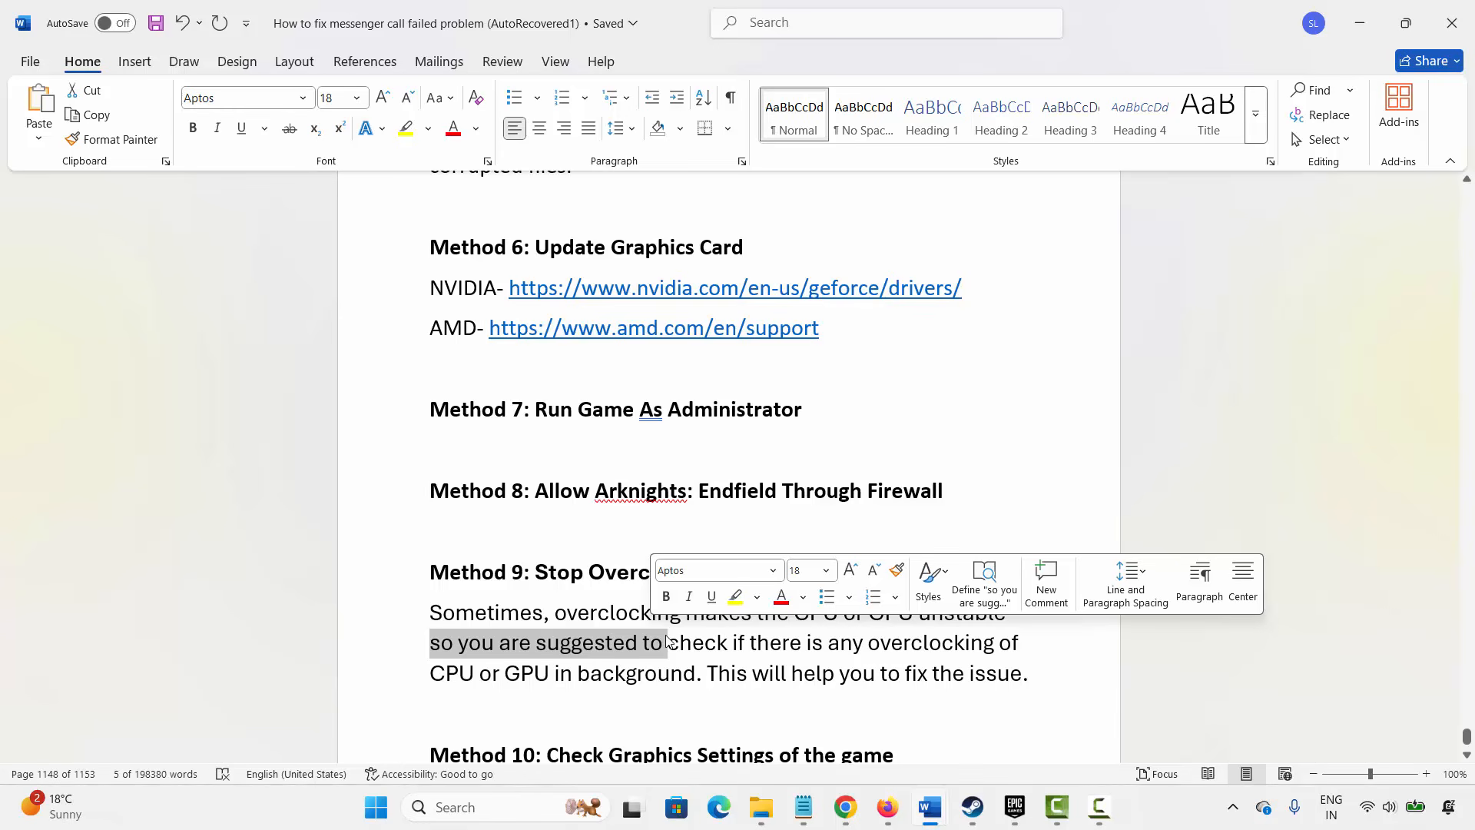
click(559, 643)
- Scroll to Method 10 and highlight its advice on setting up or lowering the game's graphics settings
scroll(535, 630, down, 2)
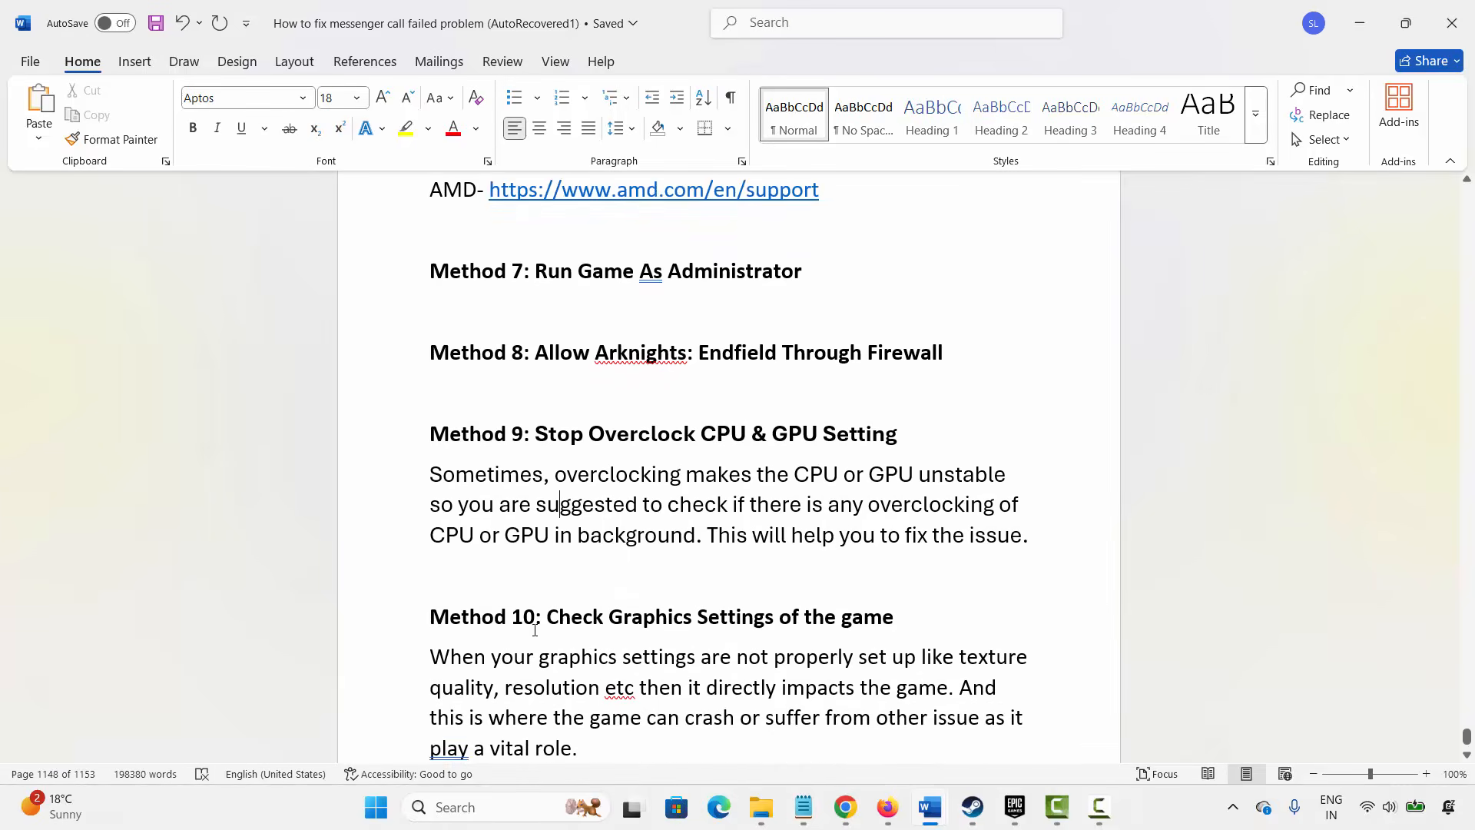
scroll(535, 630, down, 1)
scroll(621, 661, down, 1)
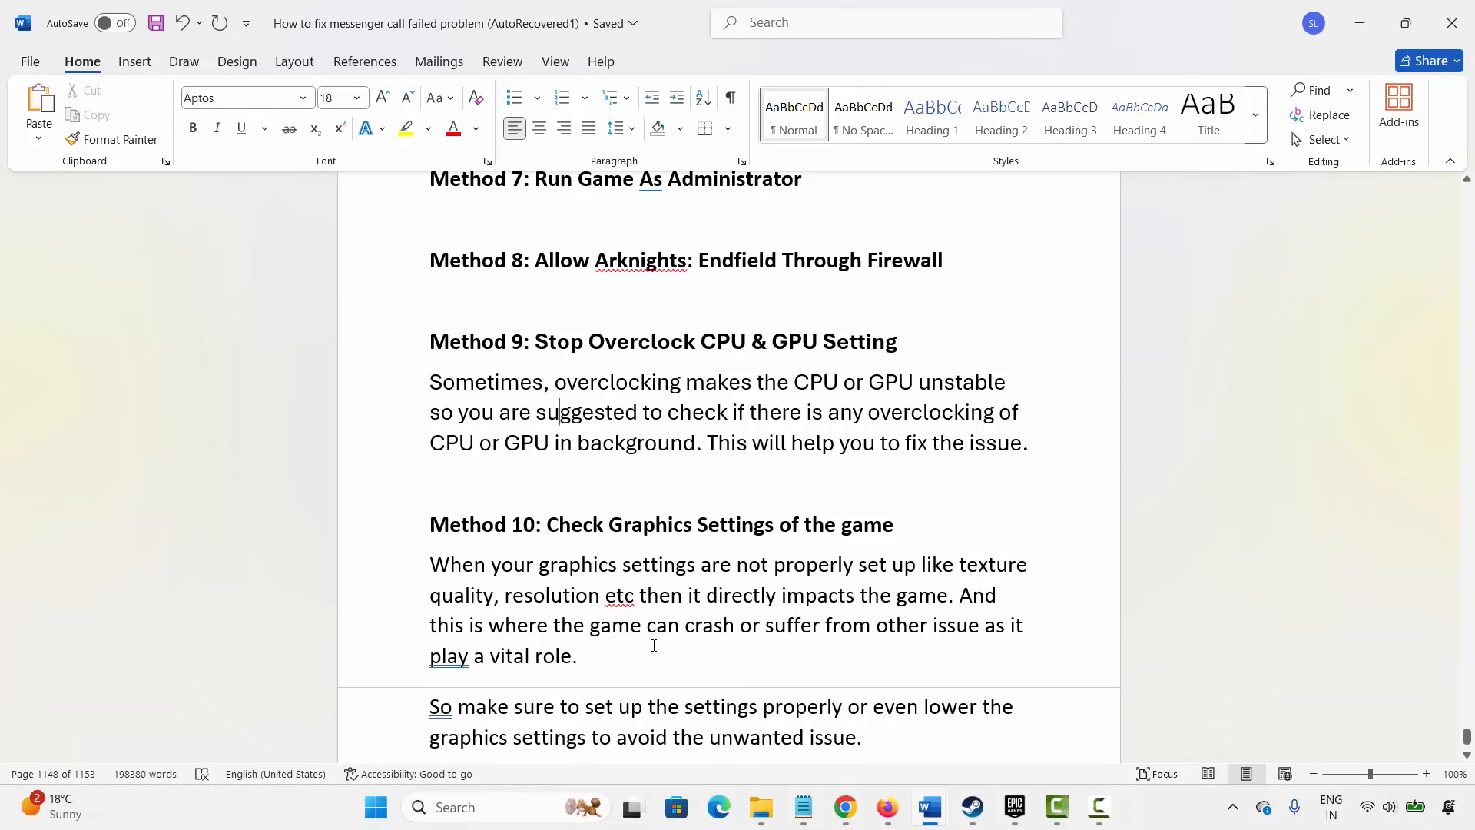
scroll(651, 630, down, 1)
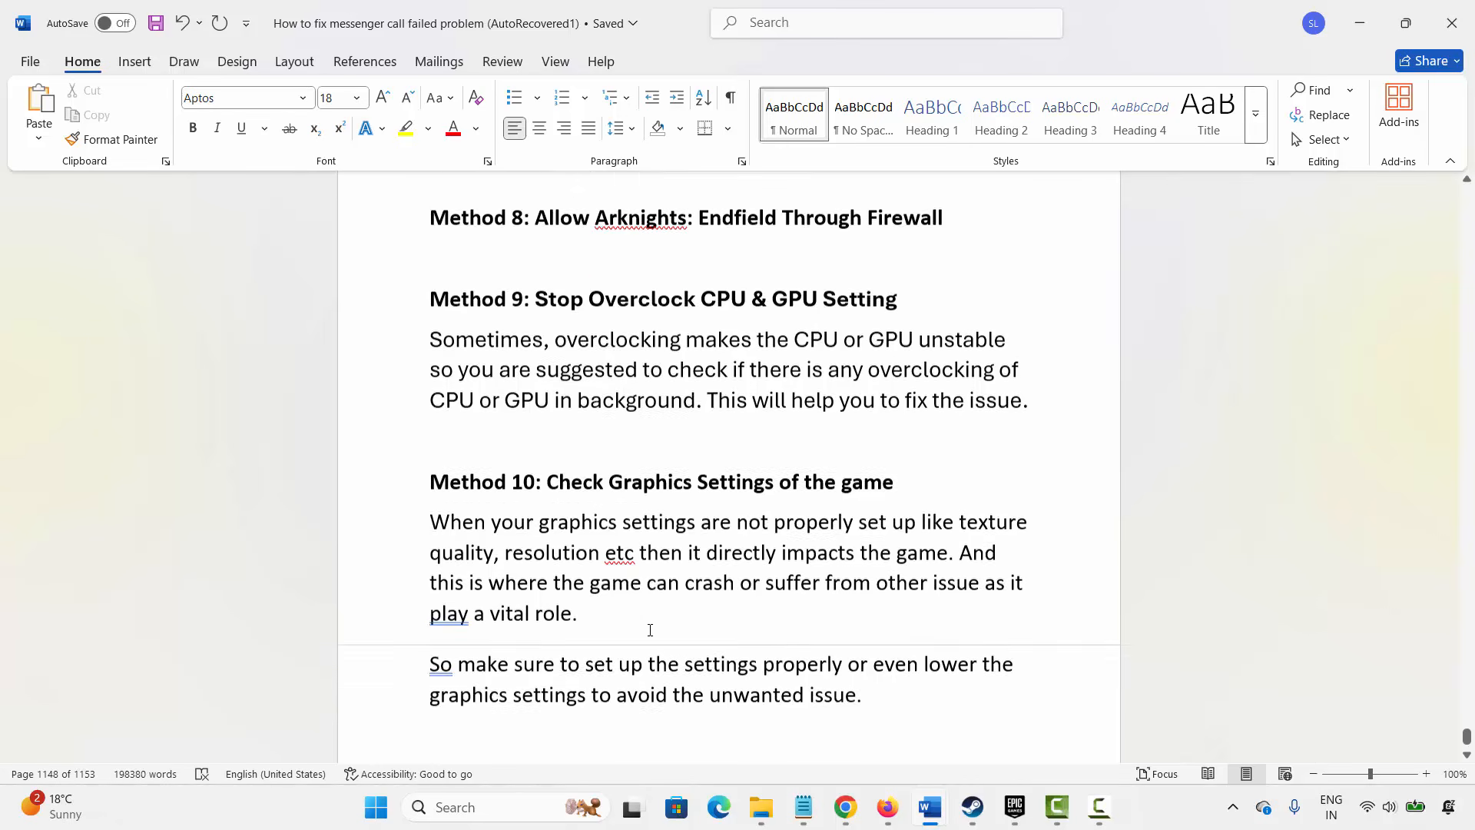
drag(683, 660, 845, 662)
click(733, 691)
drag(429, 691, 667, 692)
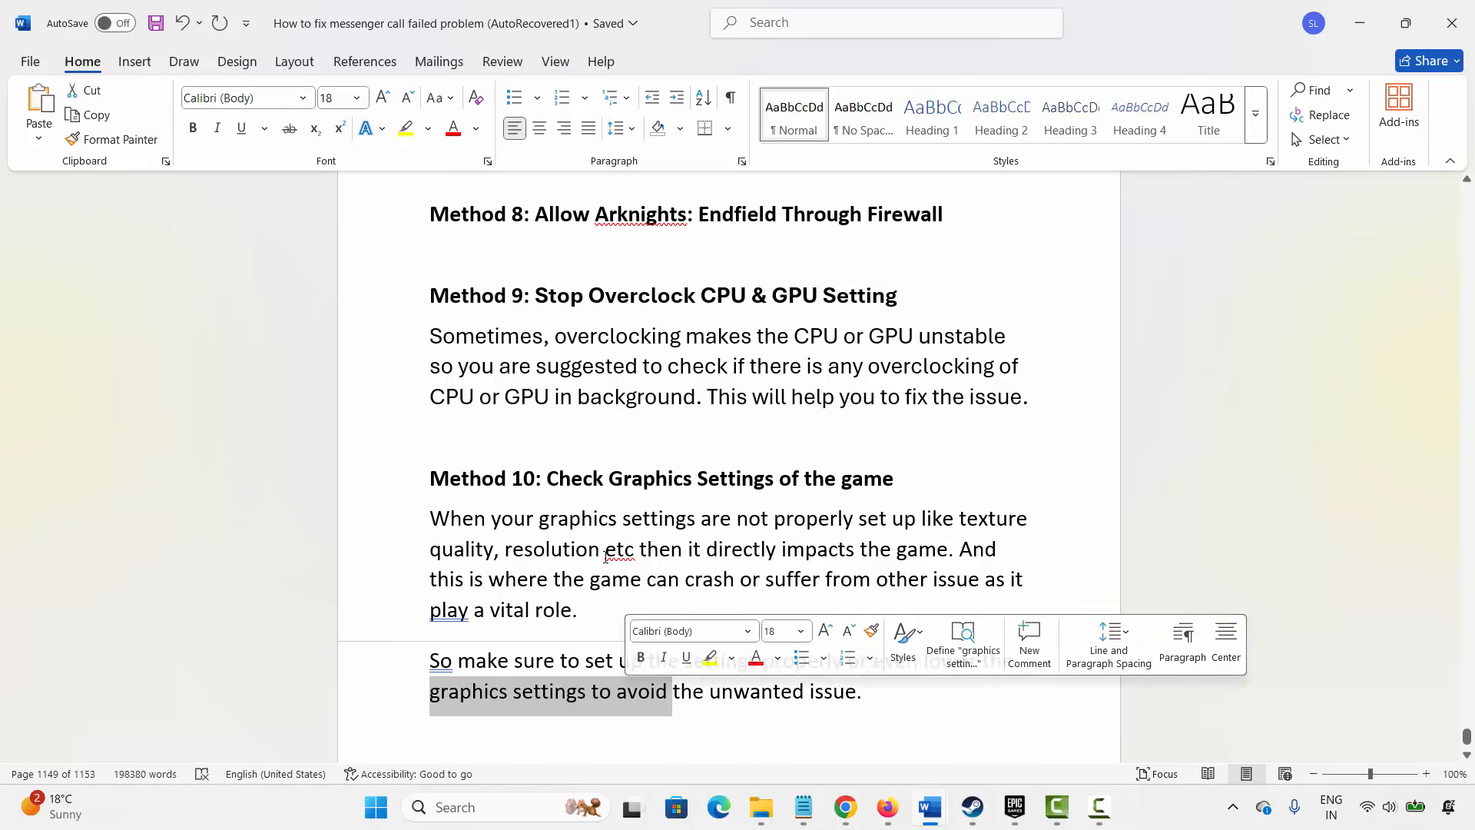
click(571, 549)
scroll(560, 550, down, 3)
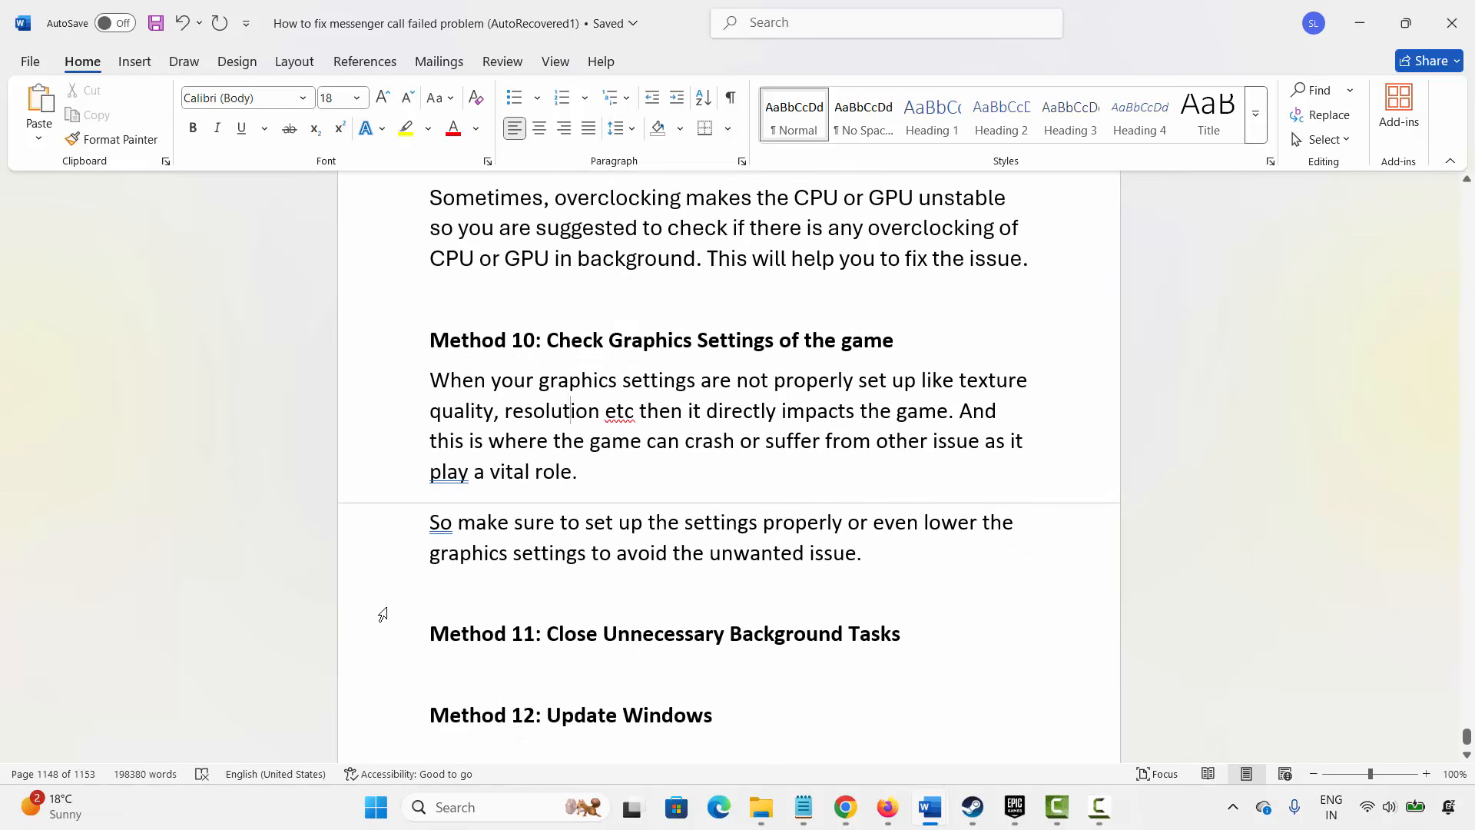
- Select the Method 11 heading, open Task Manager and show the End task option for a background process, then close it
click(379, 634)
click(495, 634)
click(481, 803)
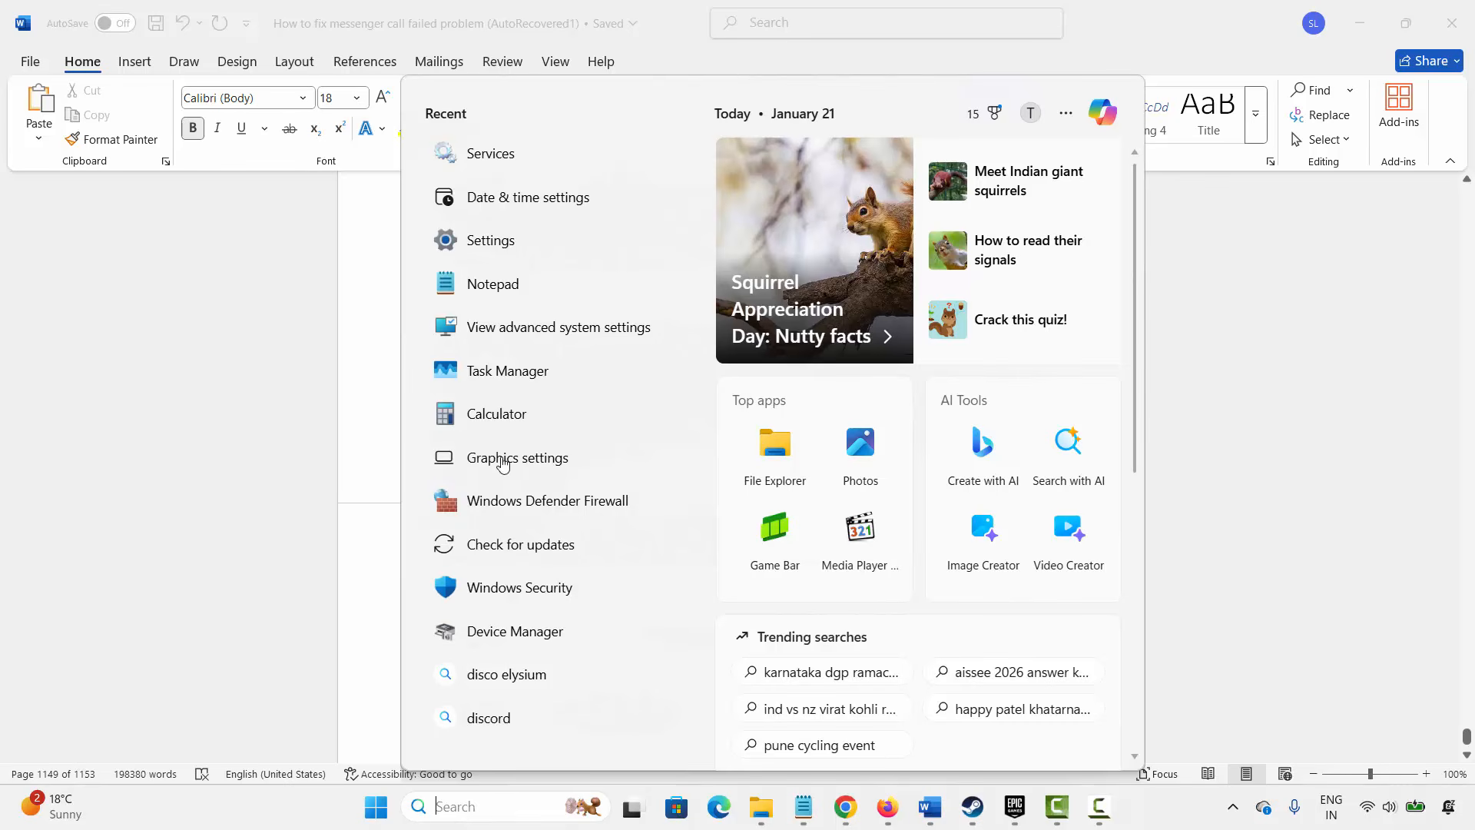
click(508, 371)
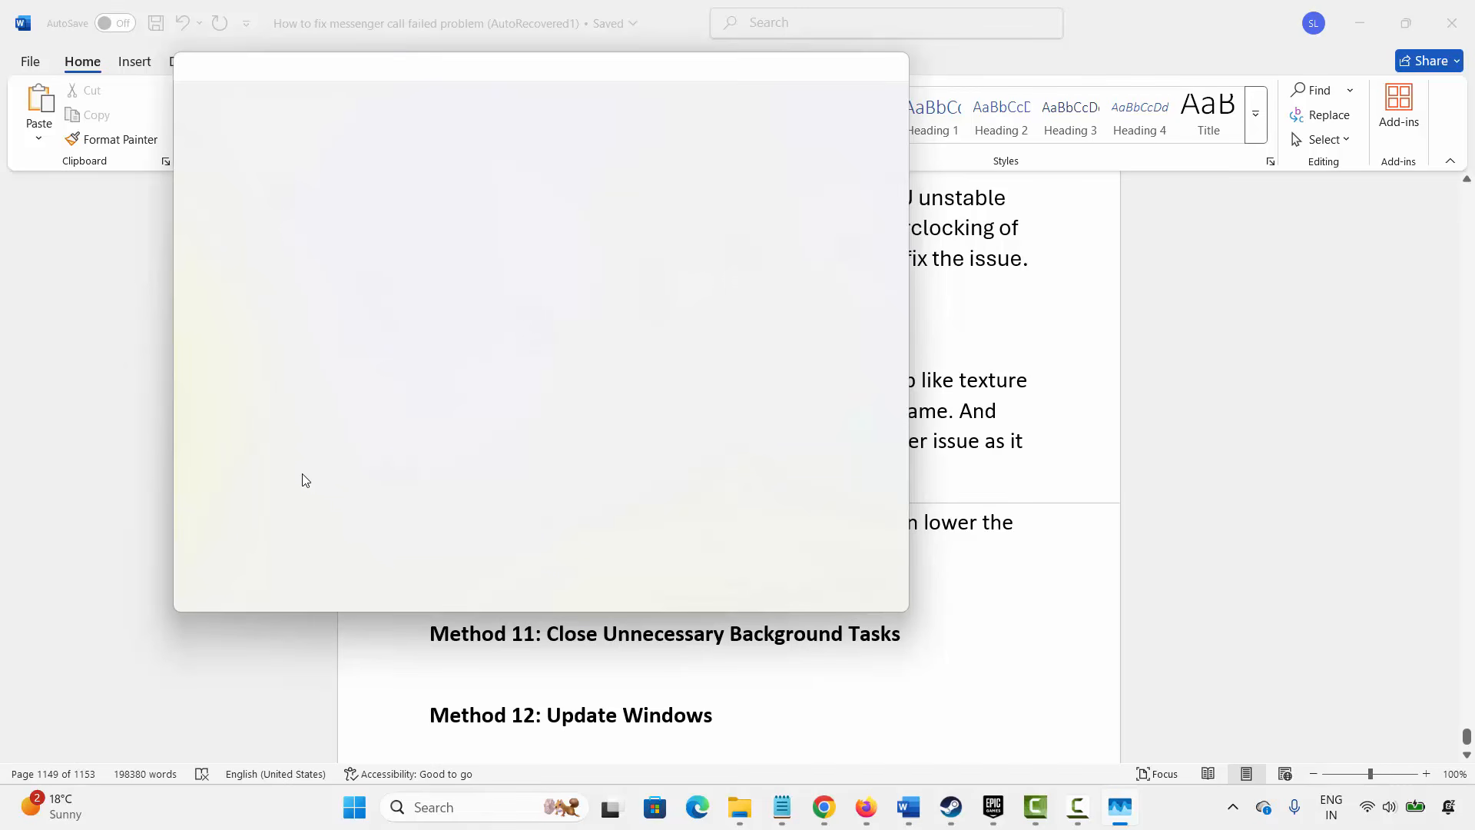
scroll(354, 500, down, 5)
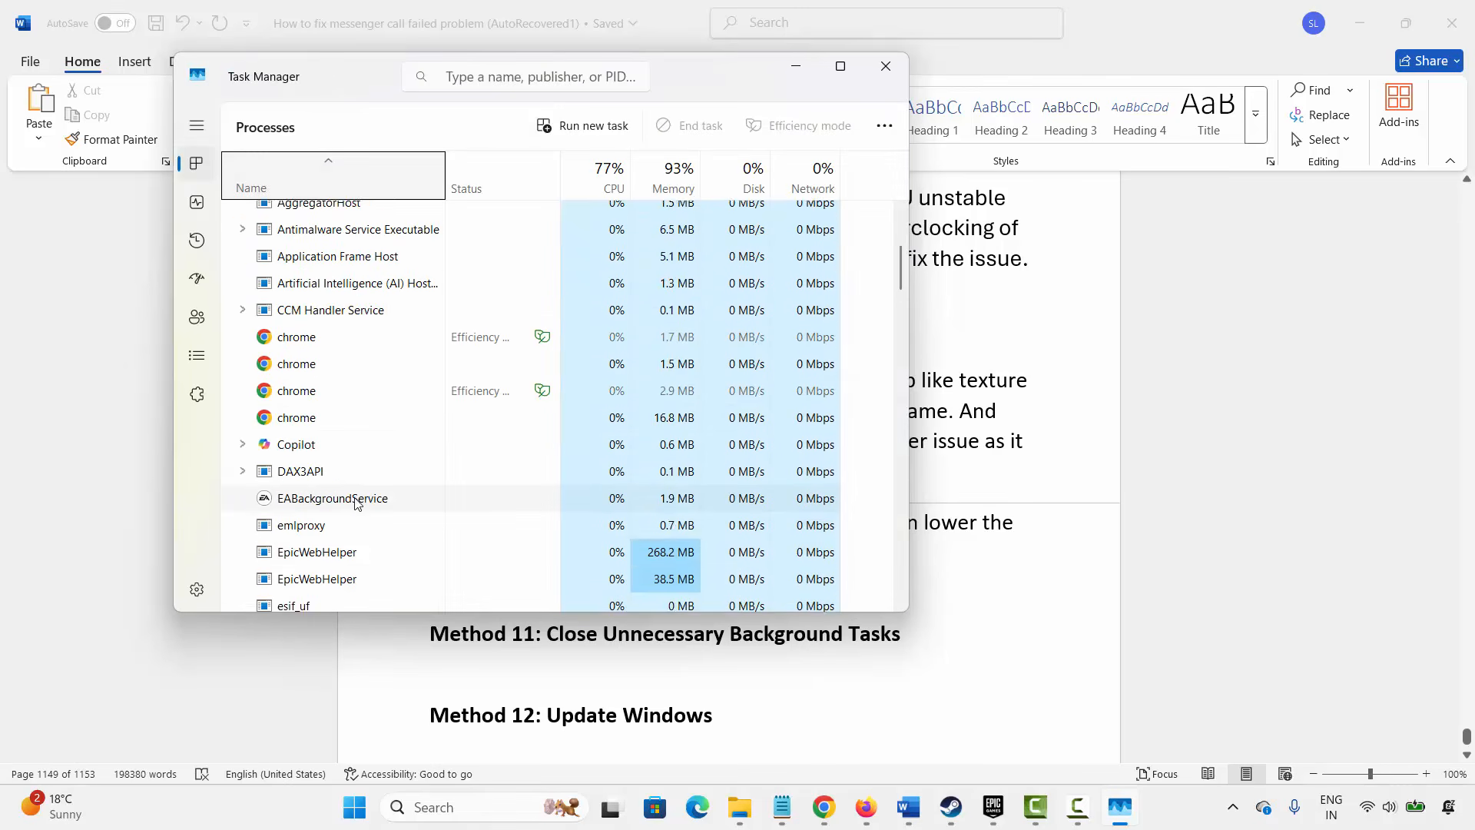
scroll(356, 501, down, 3)
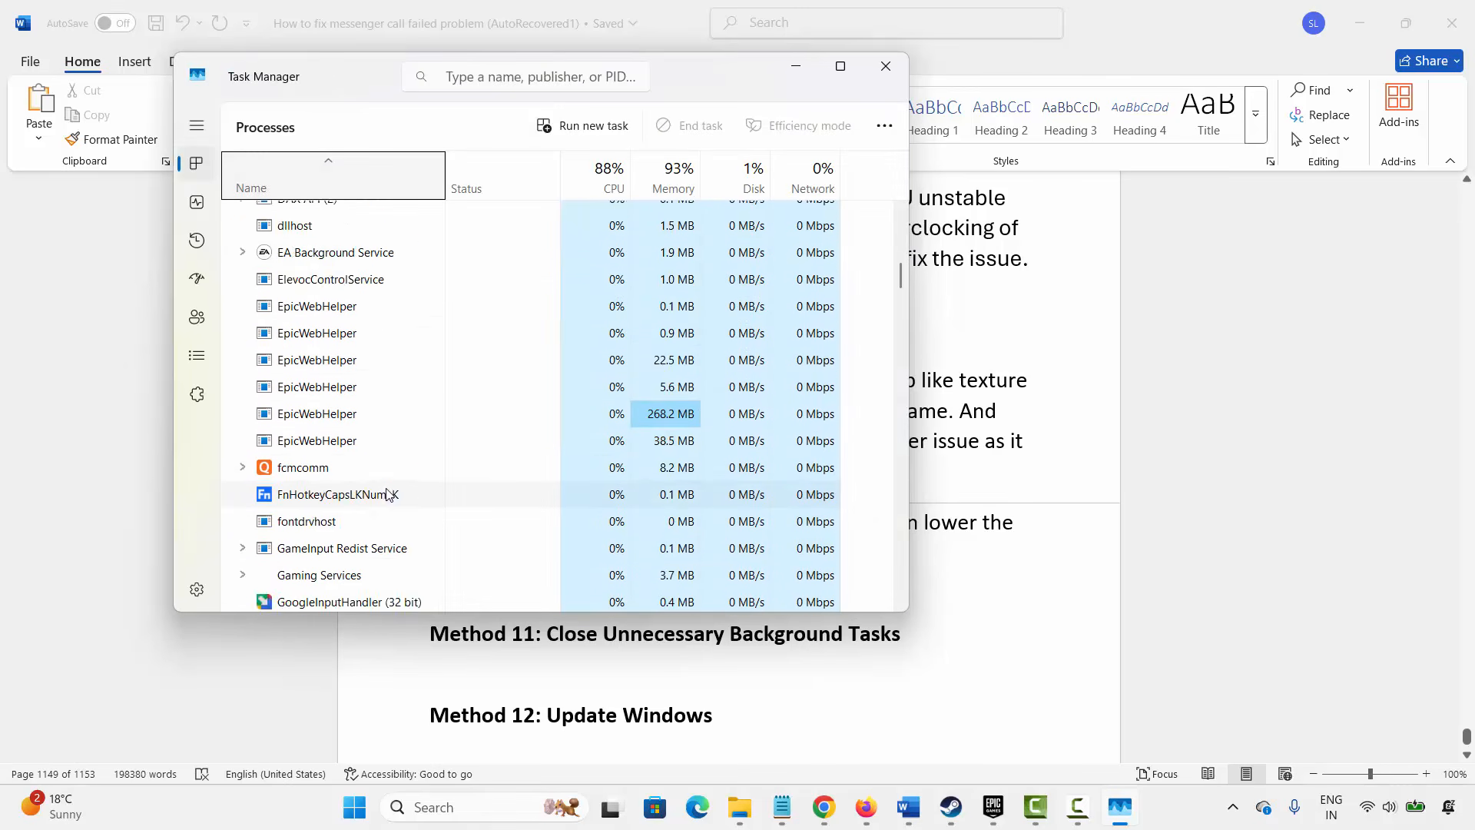
scroll(388, 495, down, 9)
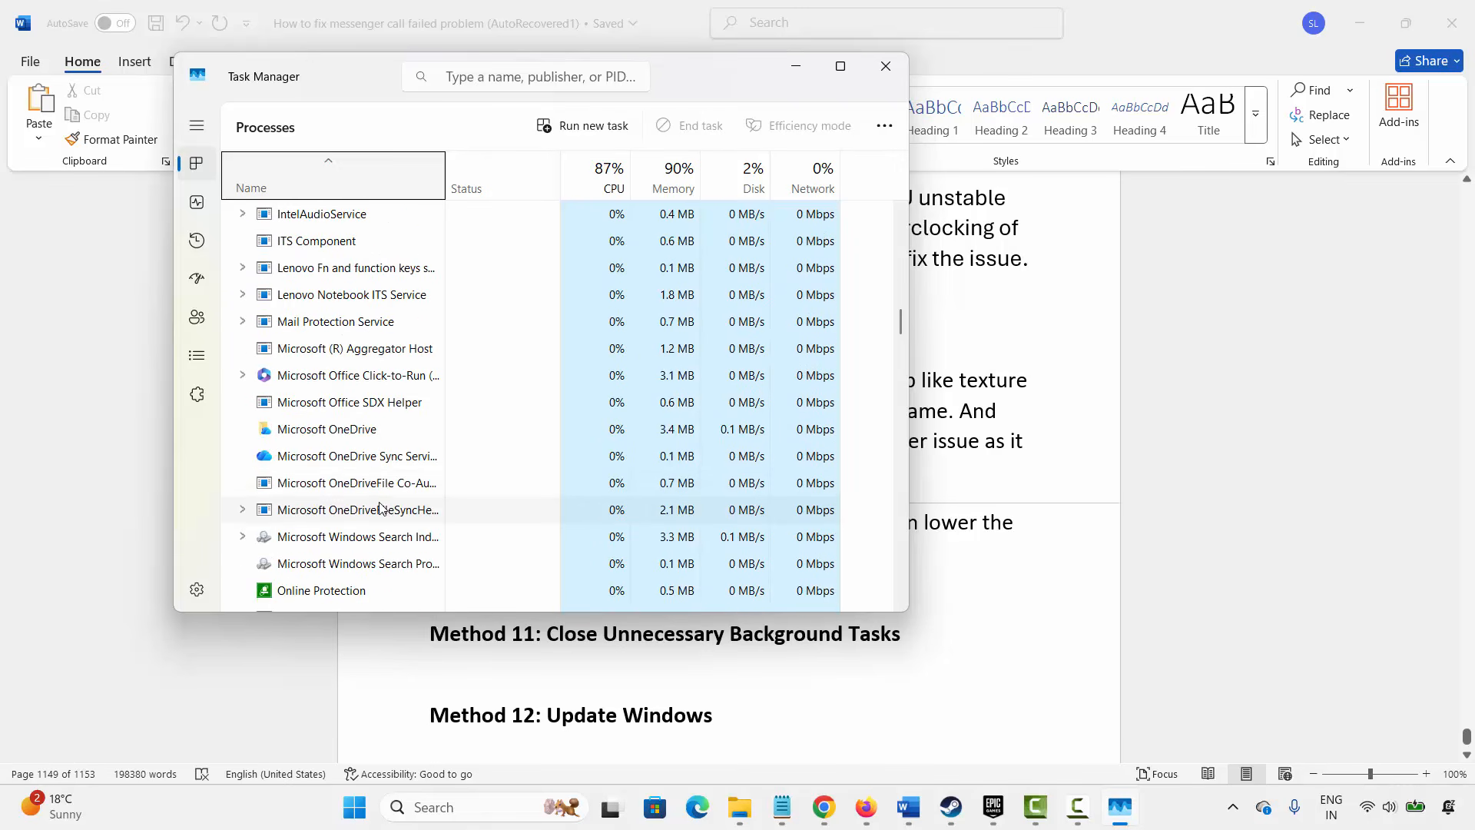
right_click(363, 483)
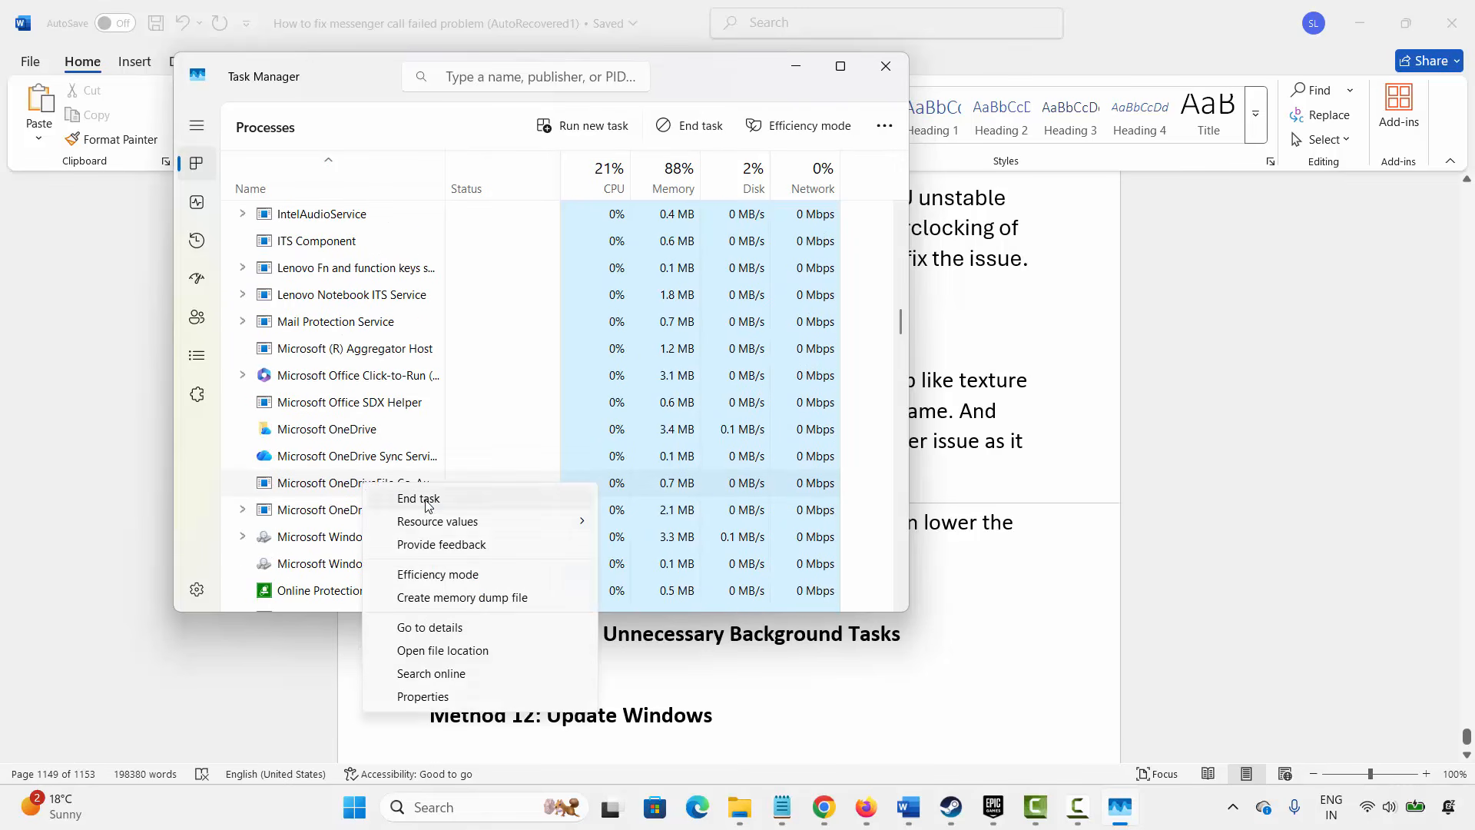
click(886, 70)
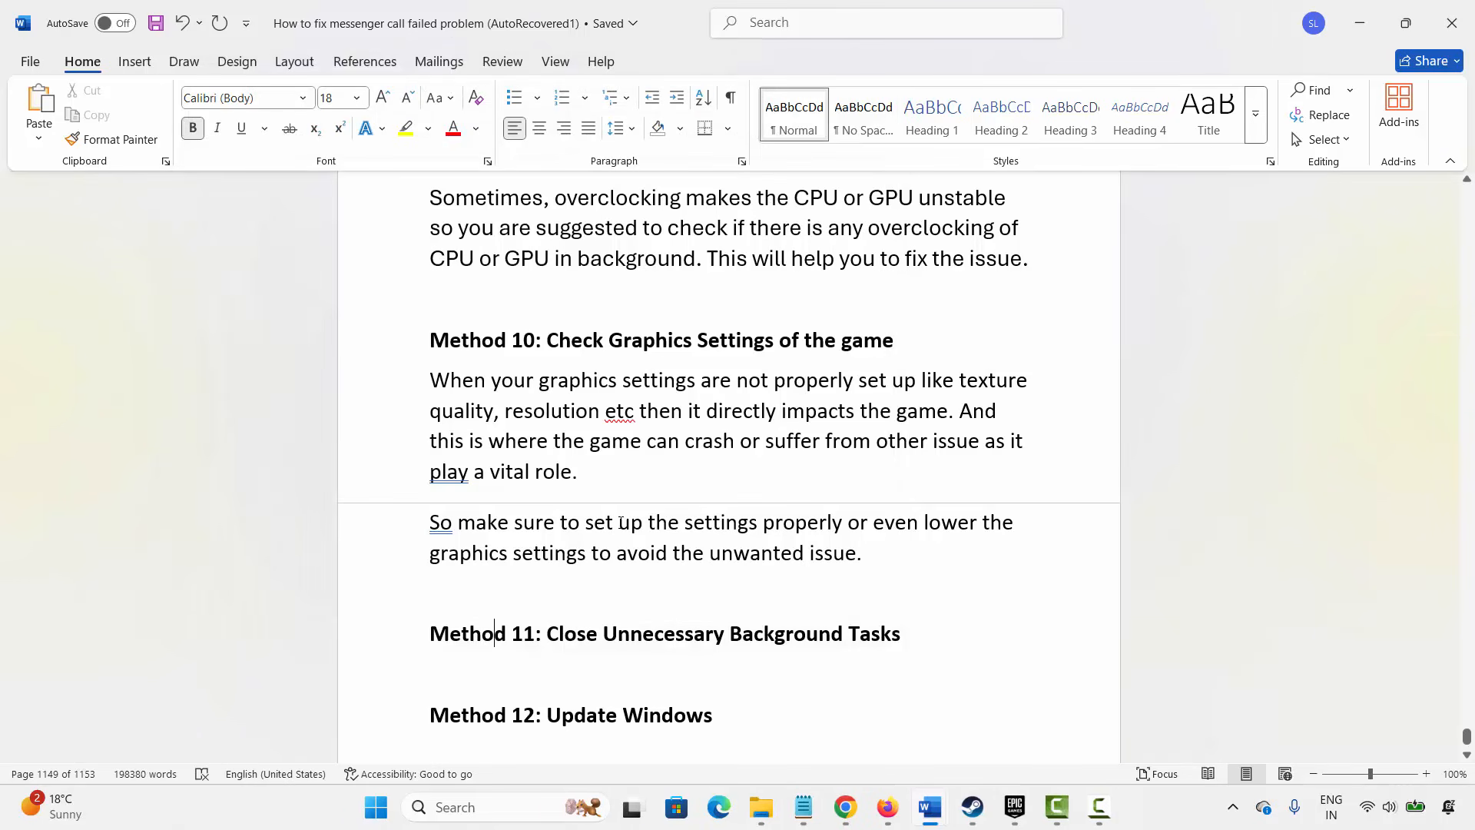
- Select the Method 12 heading, run Check for updates in Windows Update, and close Settings
scroll(619, 524, down, 1)
click(394, 676)
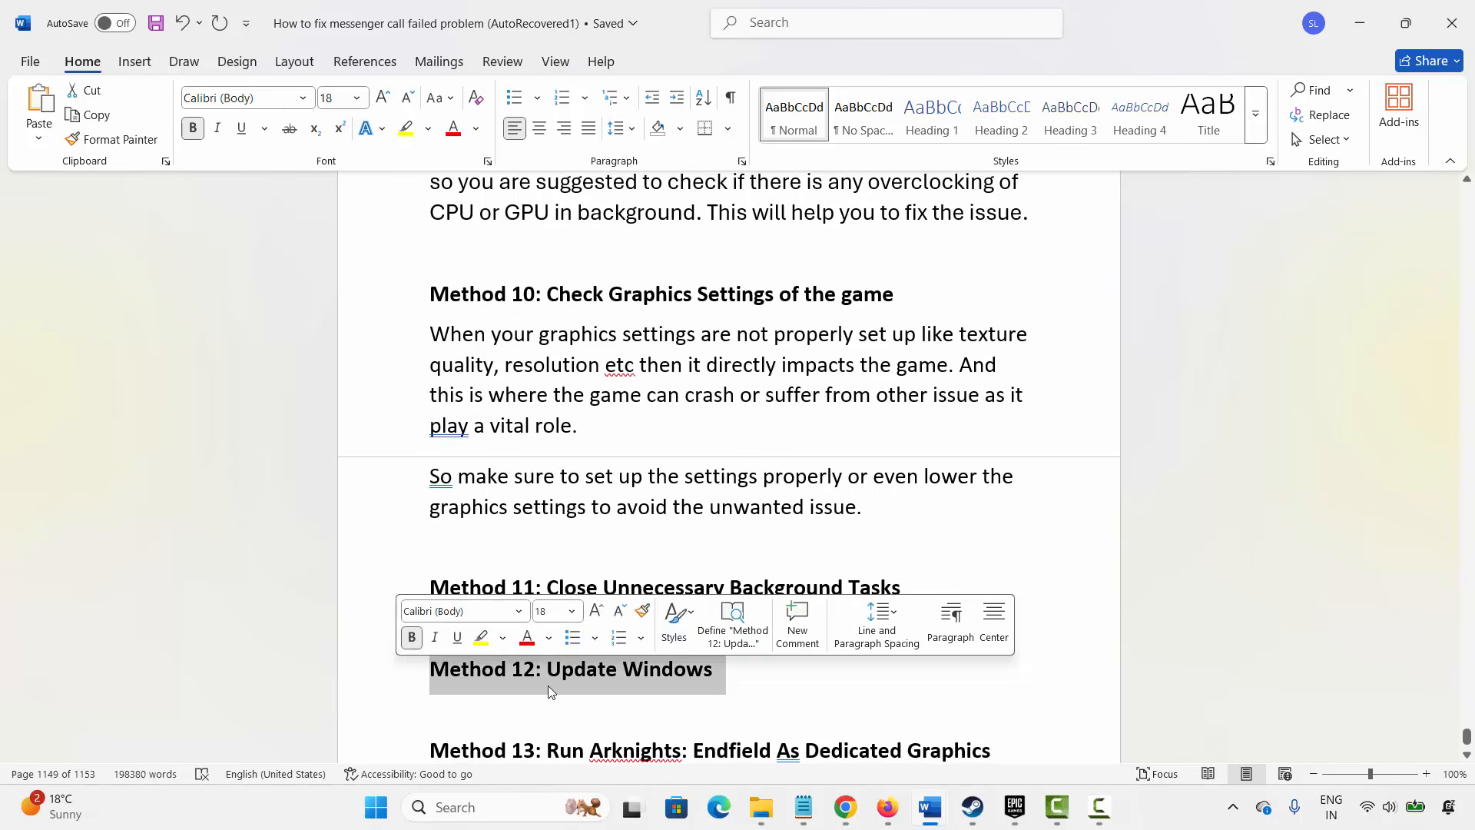
click(473, 806)
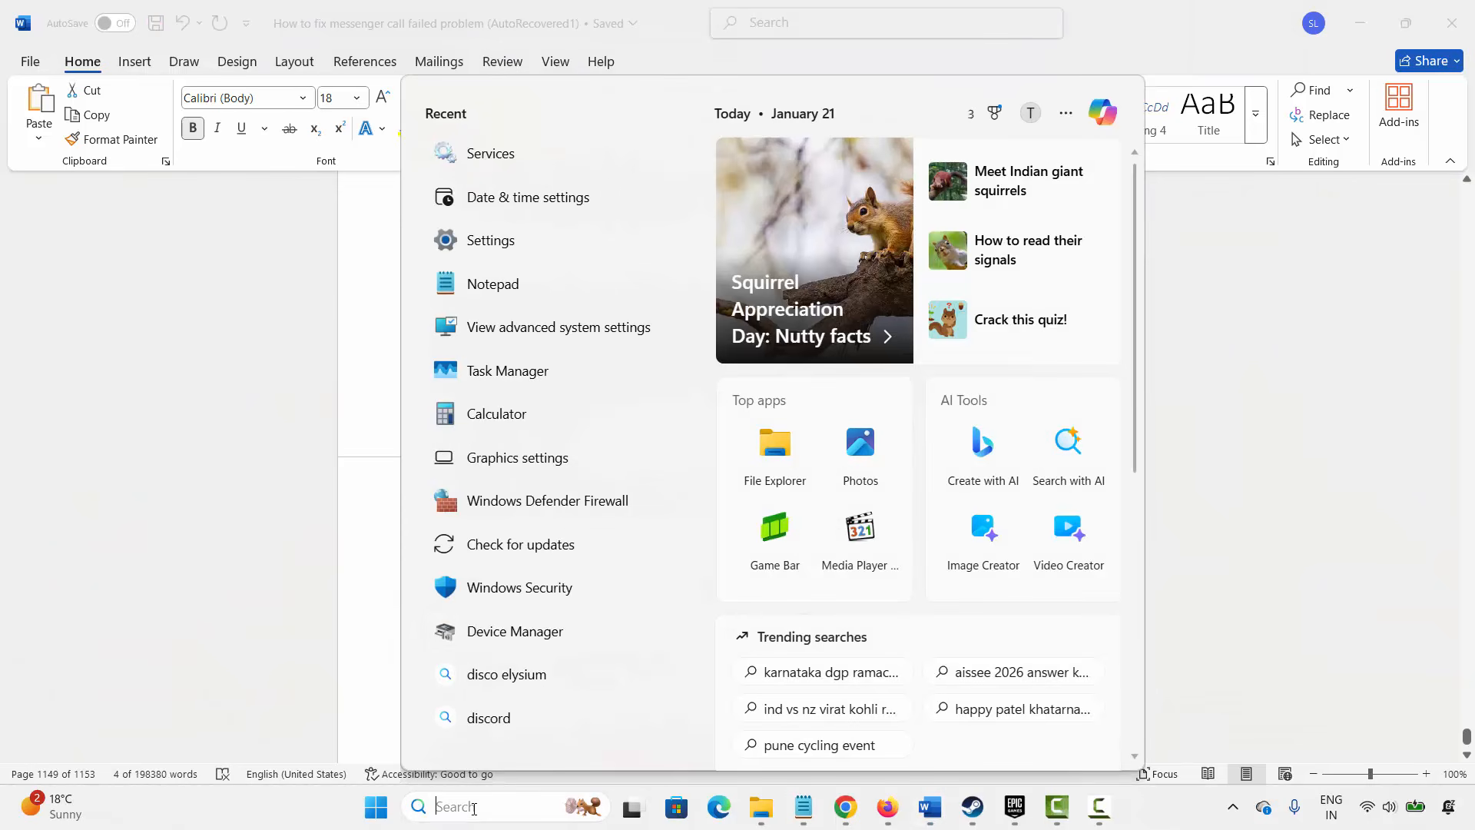
click(529, 551)
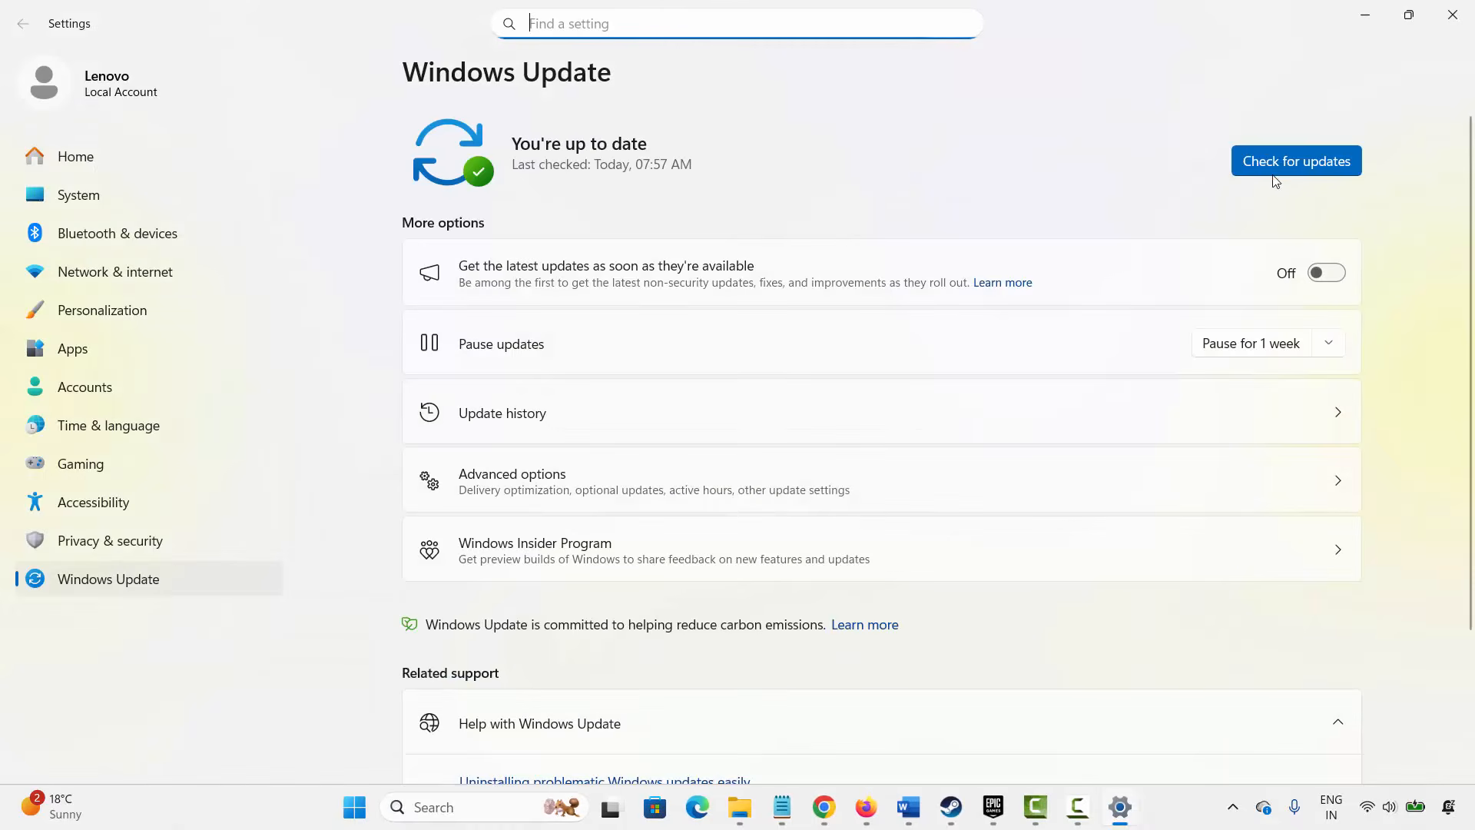
click(1321, 162)
click(1323, 164)
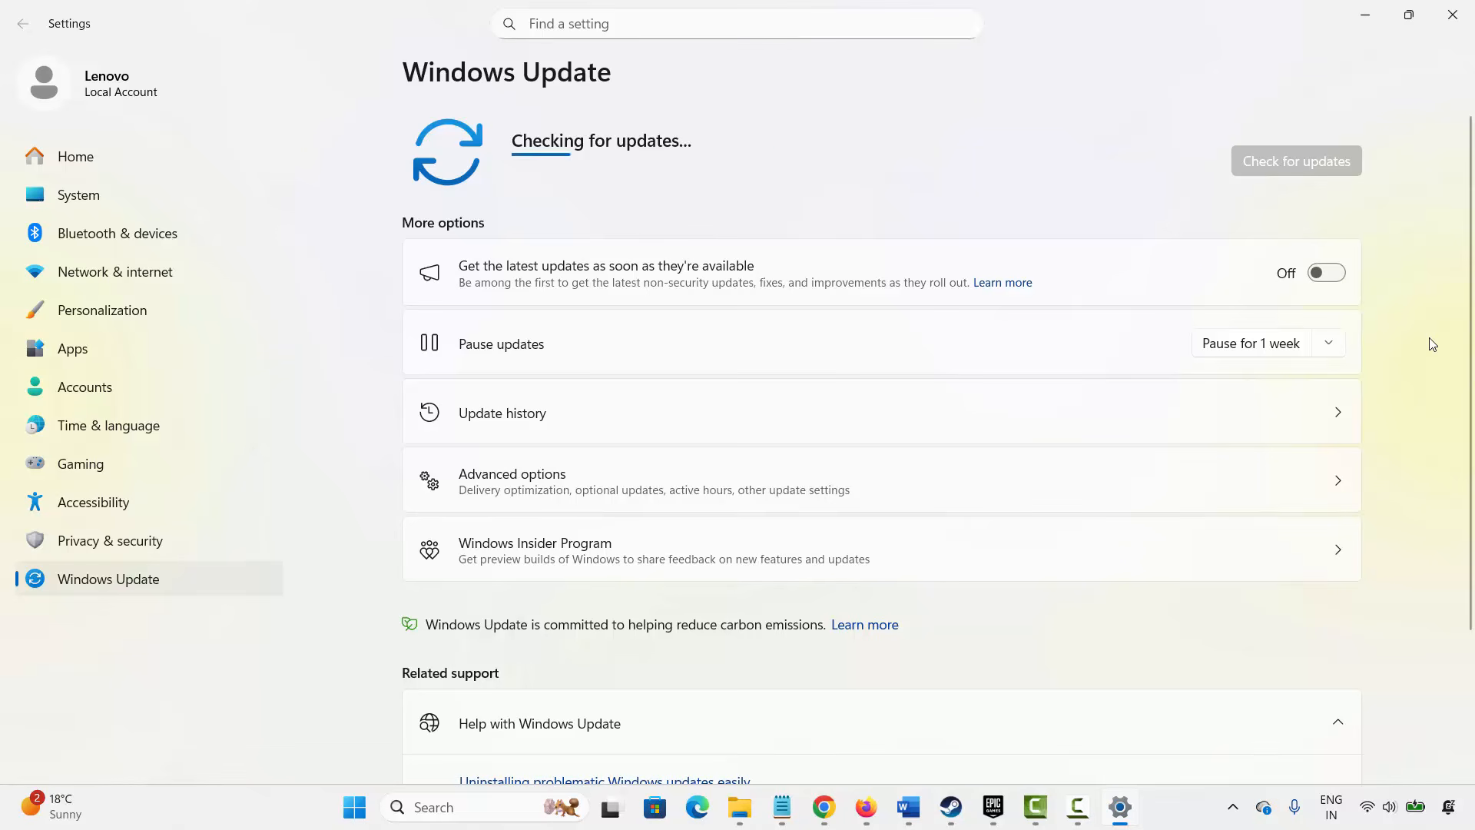
click(1450, 25)
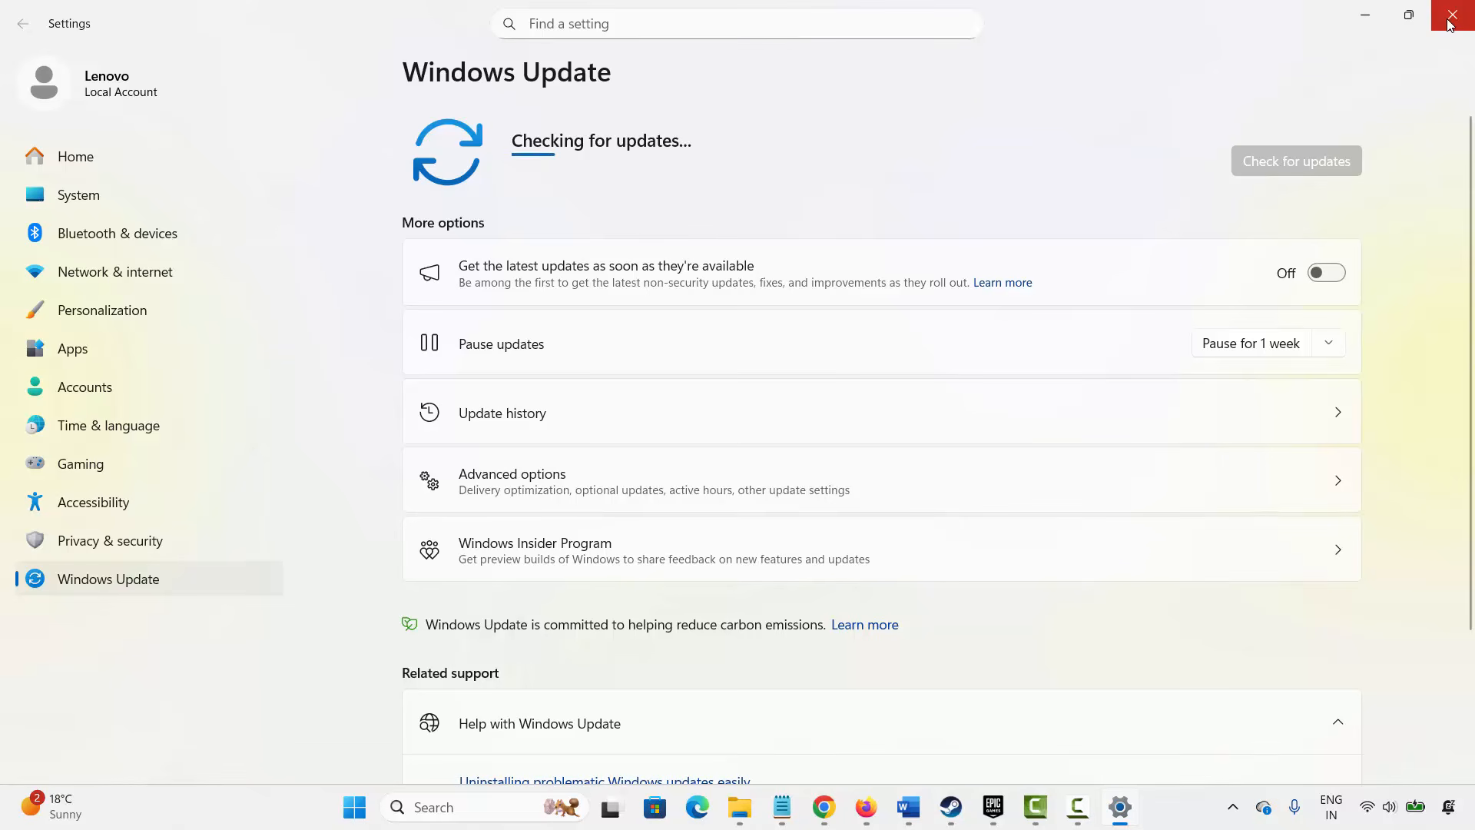
- Place the cursor at the Method 13 heading and open Graphics settings
scroll(468, 644, down, 1)
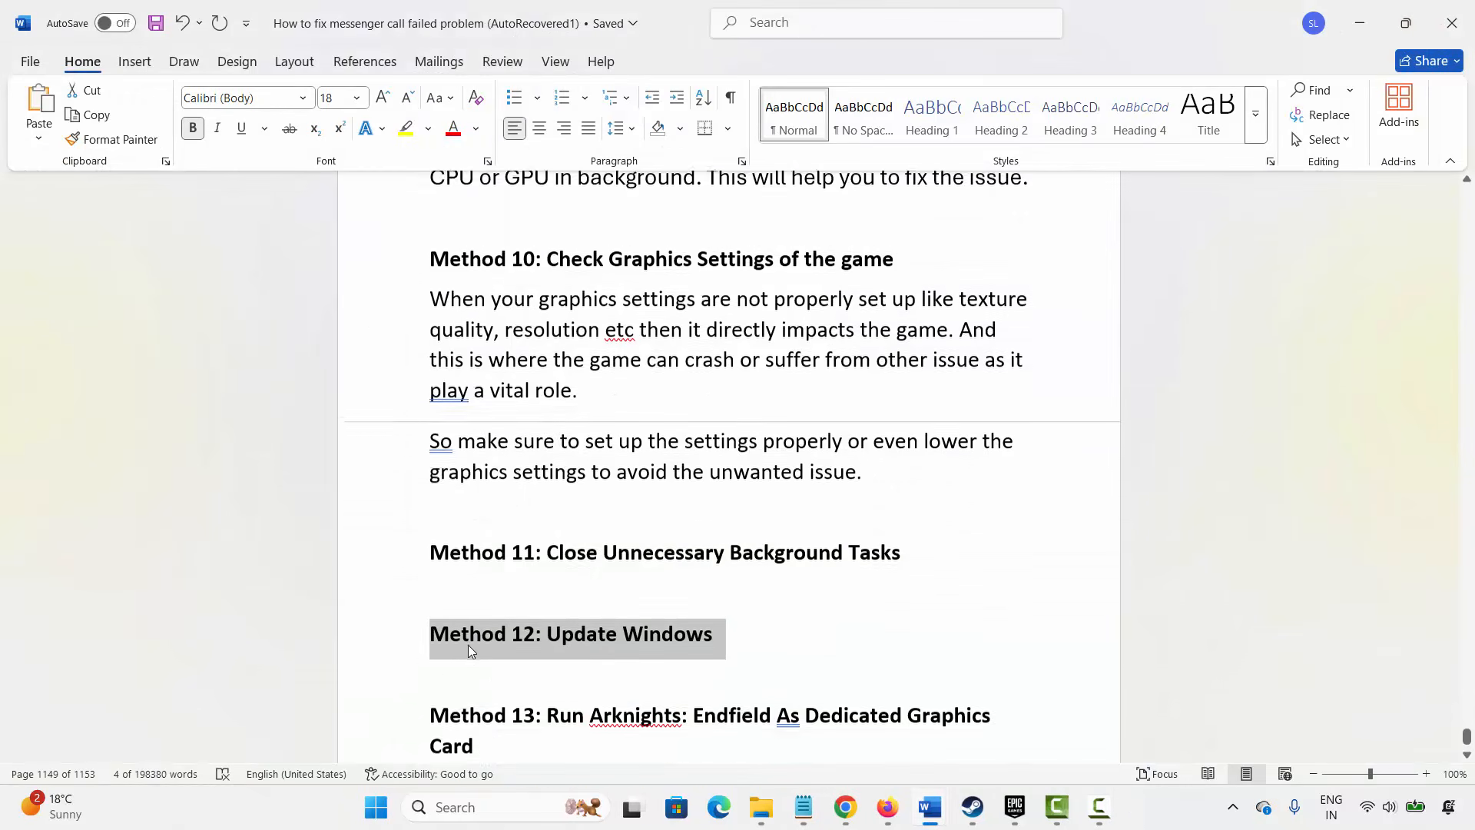
drag(437, 662, 482, 685)
click(538, 703)
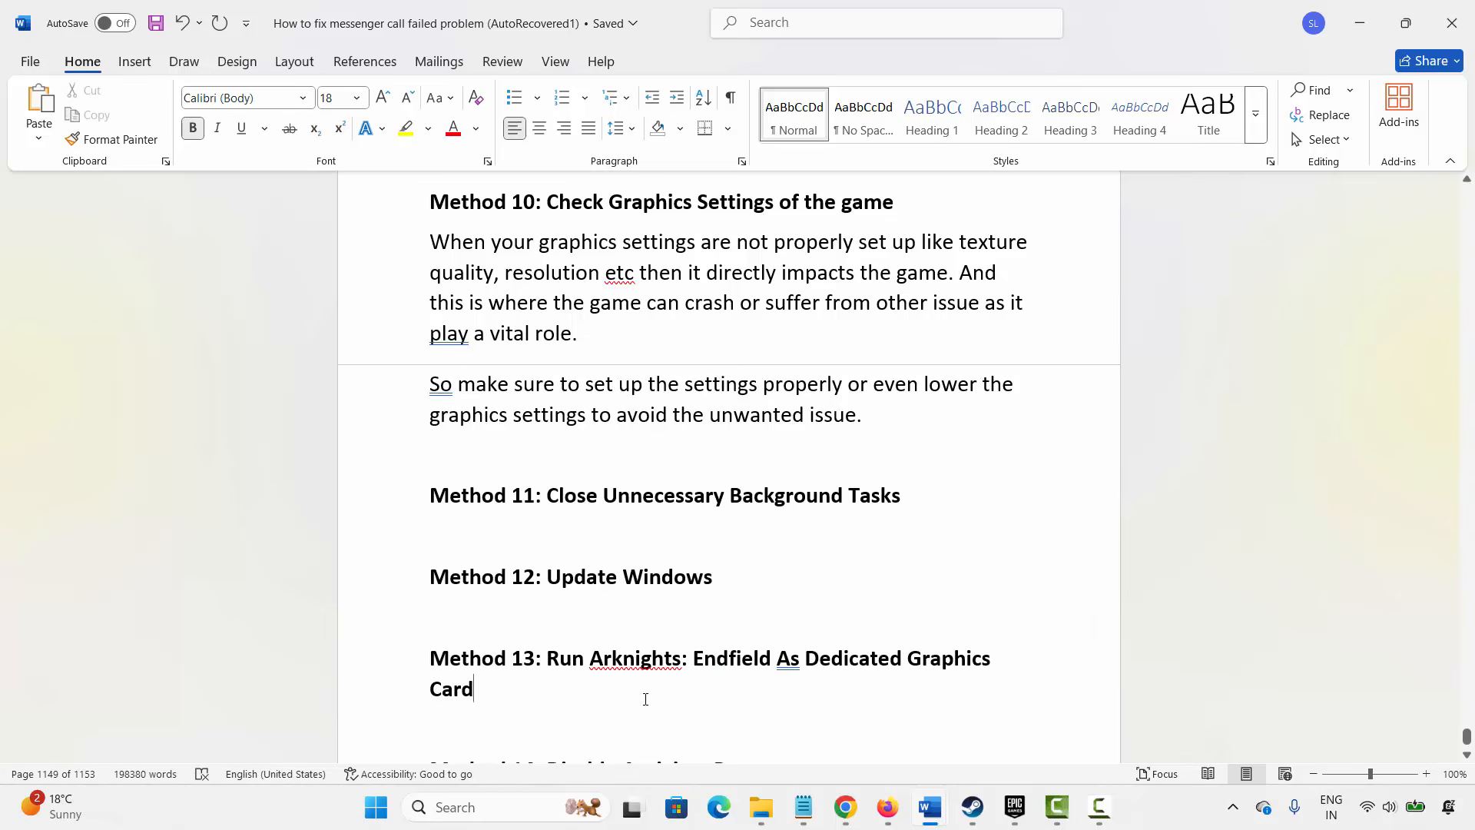
click(483, 813)
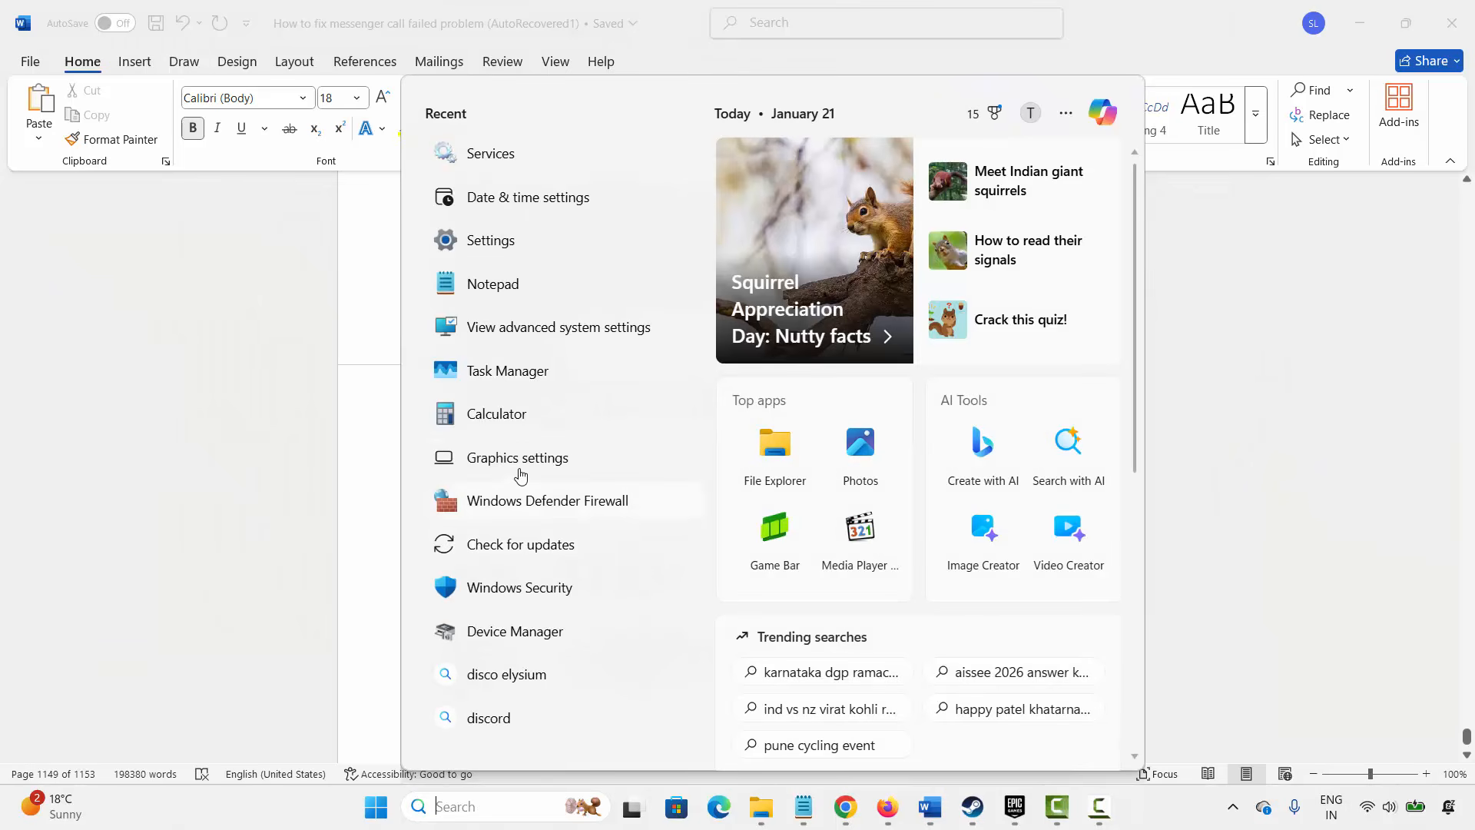
click(625, 562)
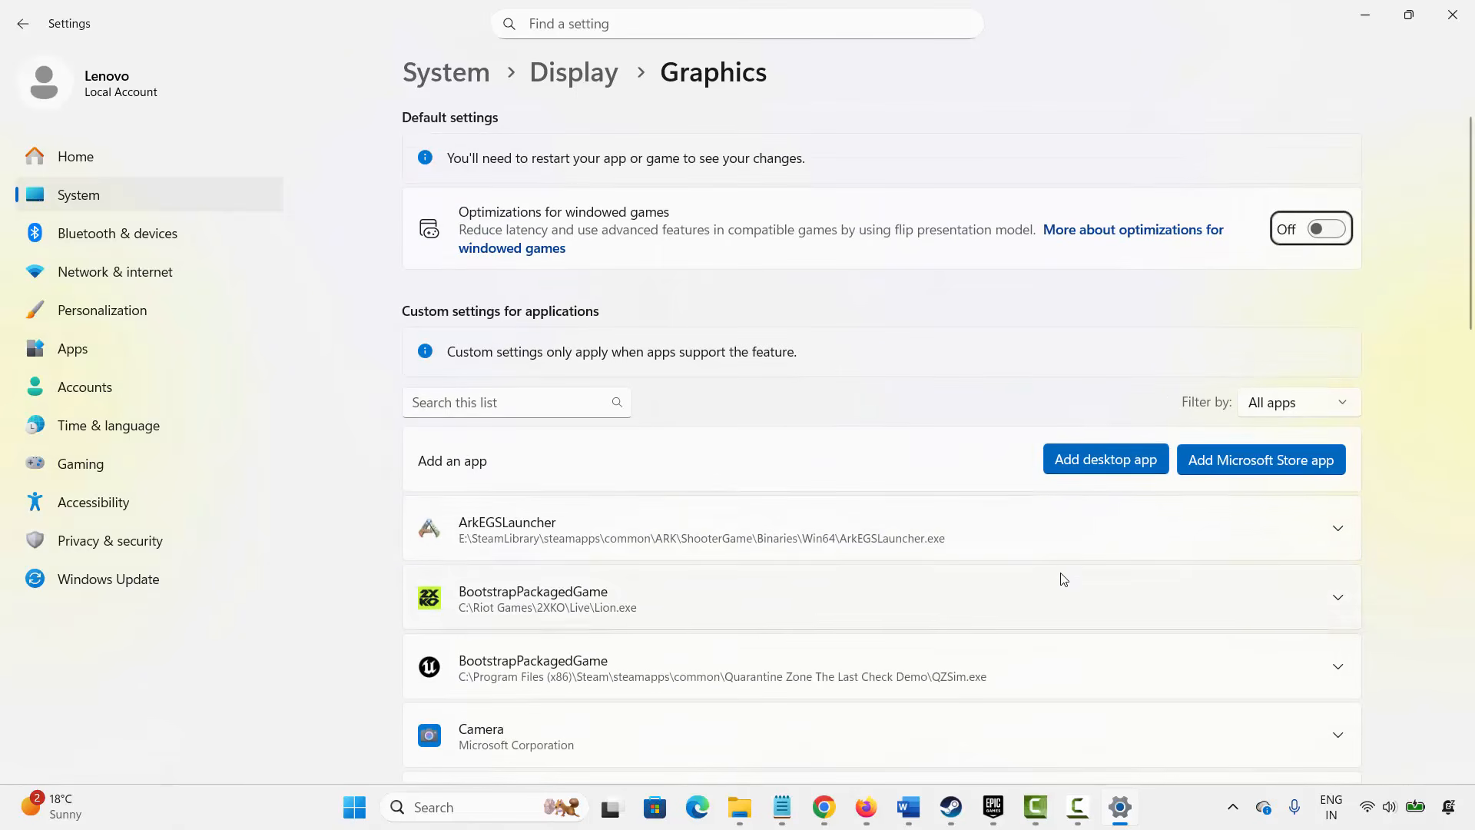
- Add Launcher from the Epic Games ArknightsEndfieldgowoU folder as a custom desktop app
click(1095, 463)
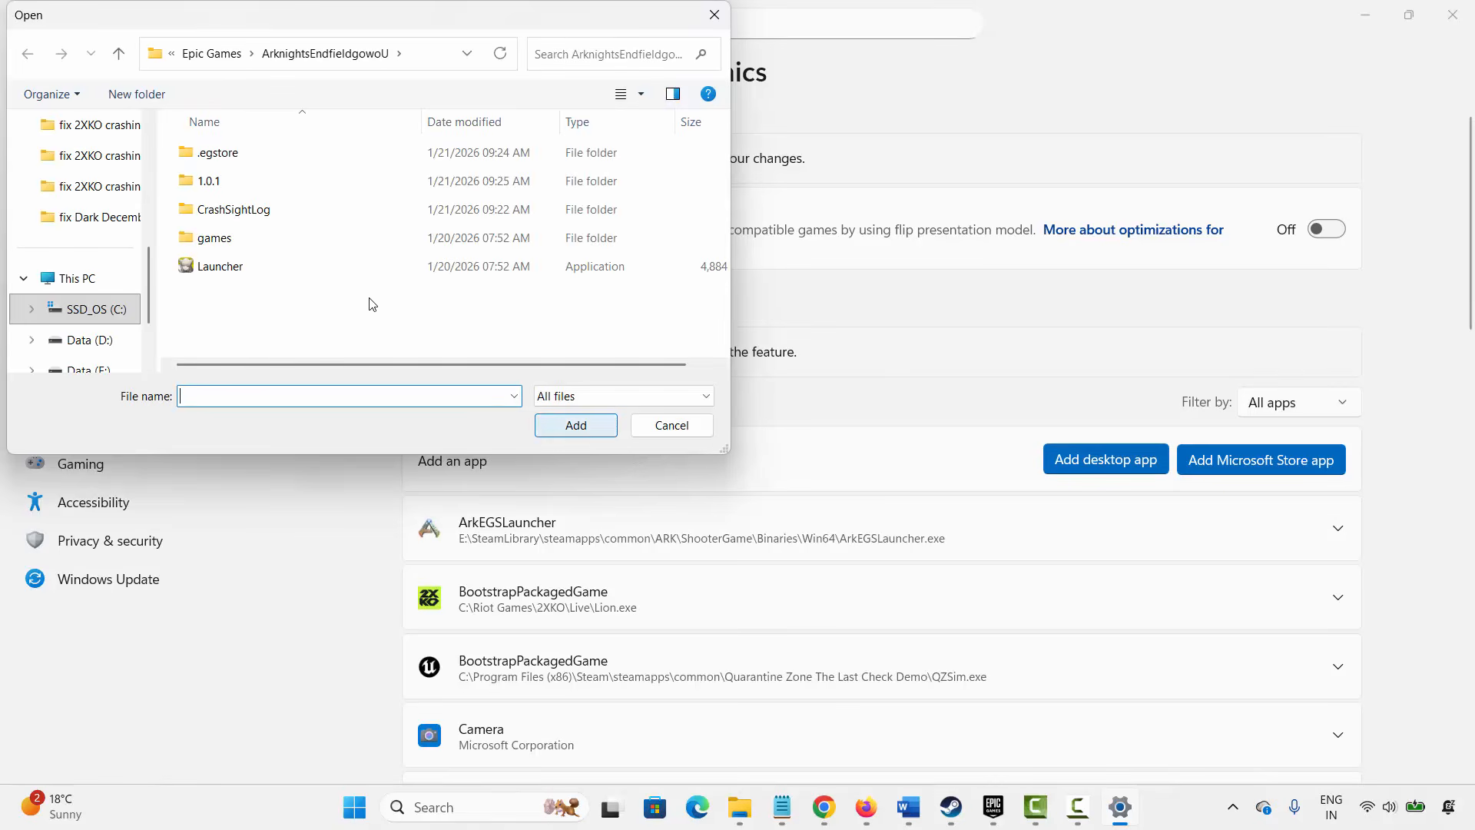
click(217, 55)
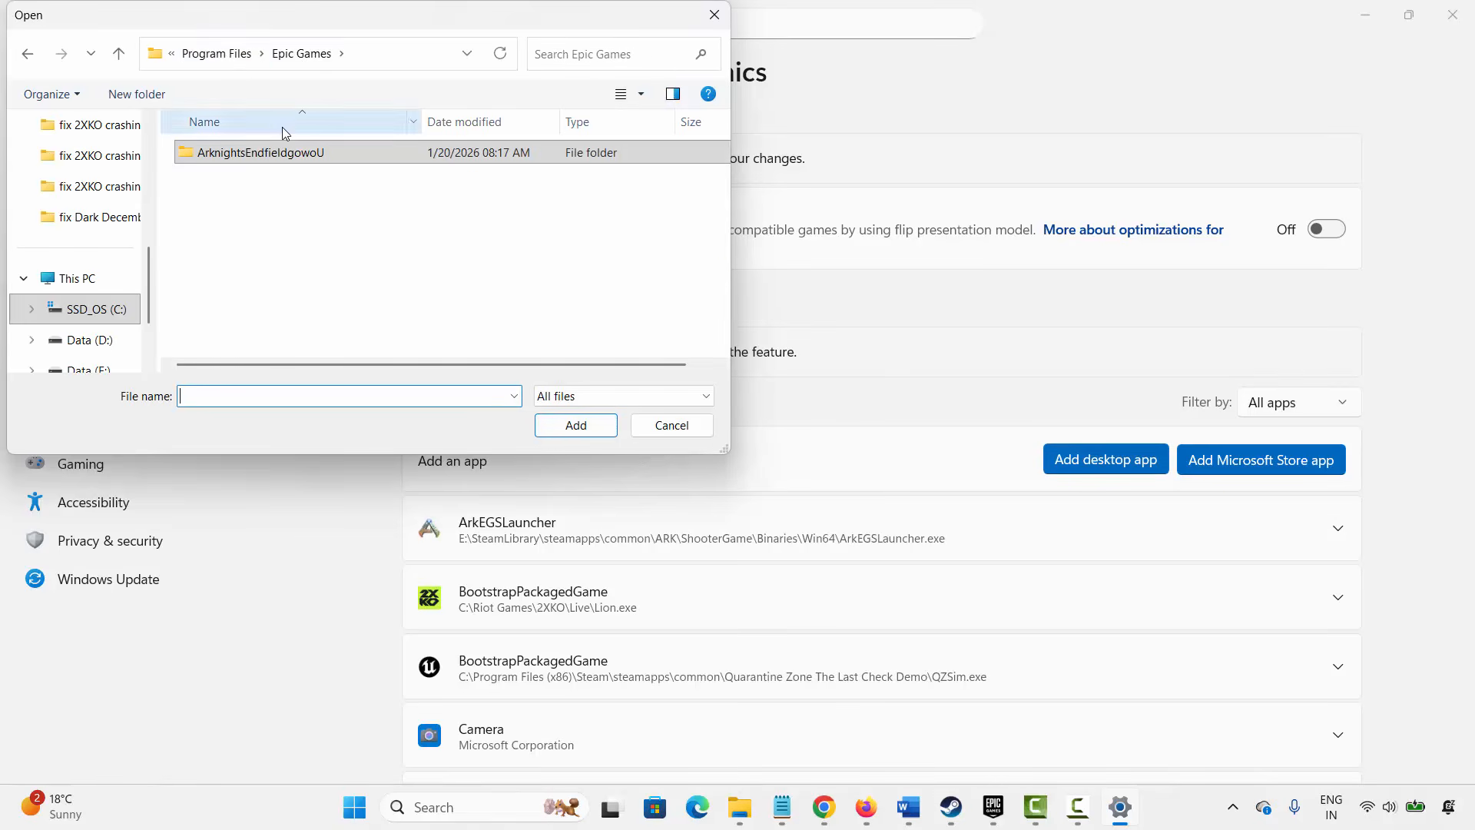
double_click(280, 153)
click(231, 267)
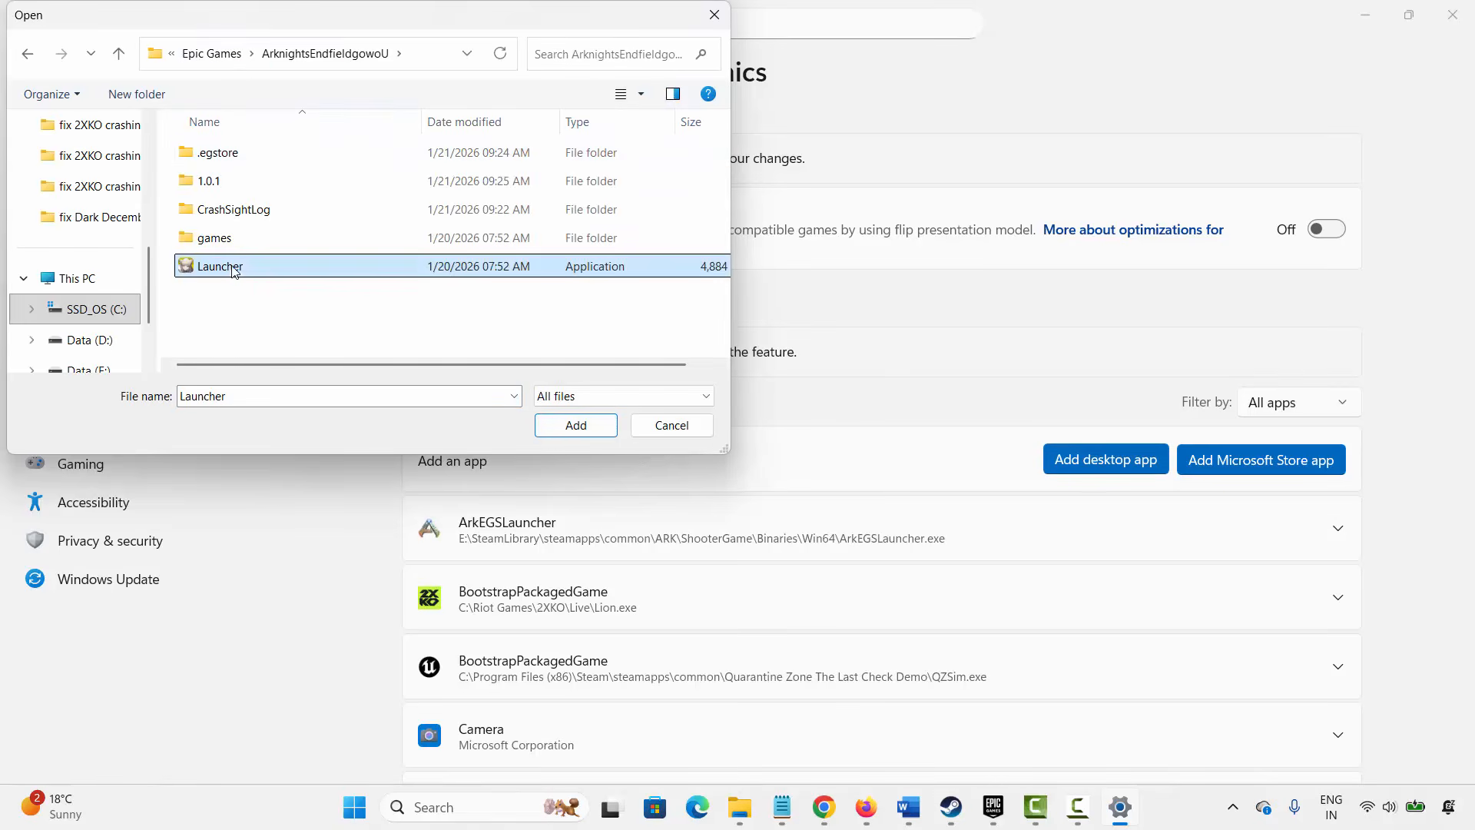
click(573, 427)
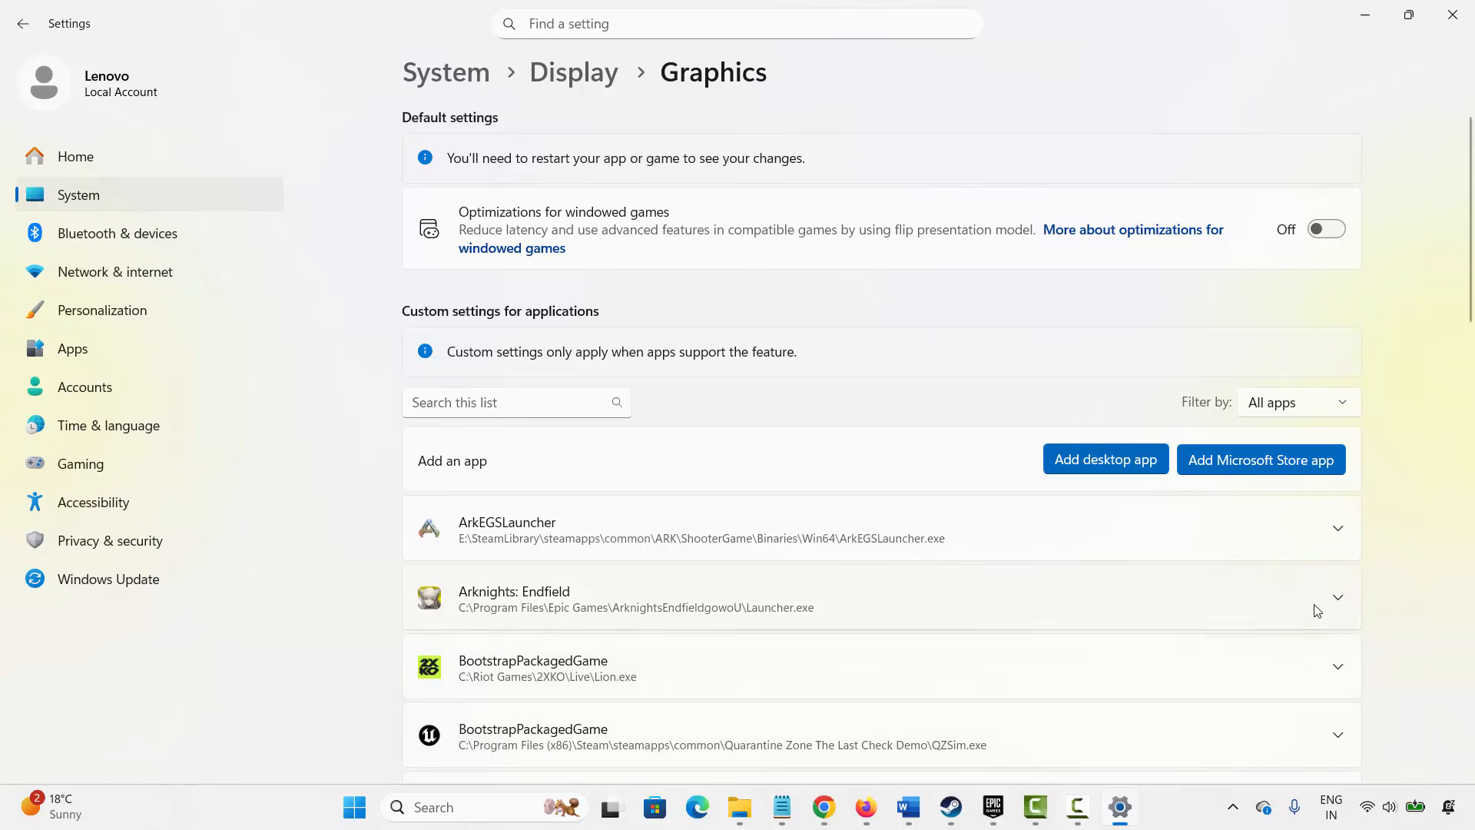
- Set the GPU preference for Arknights: Endfield to High Performance and close Settings
click(1334, 606)
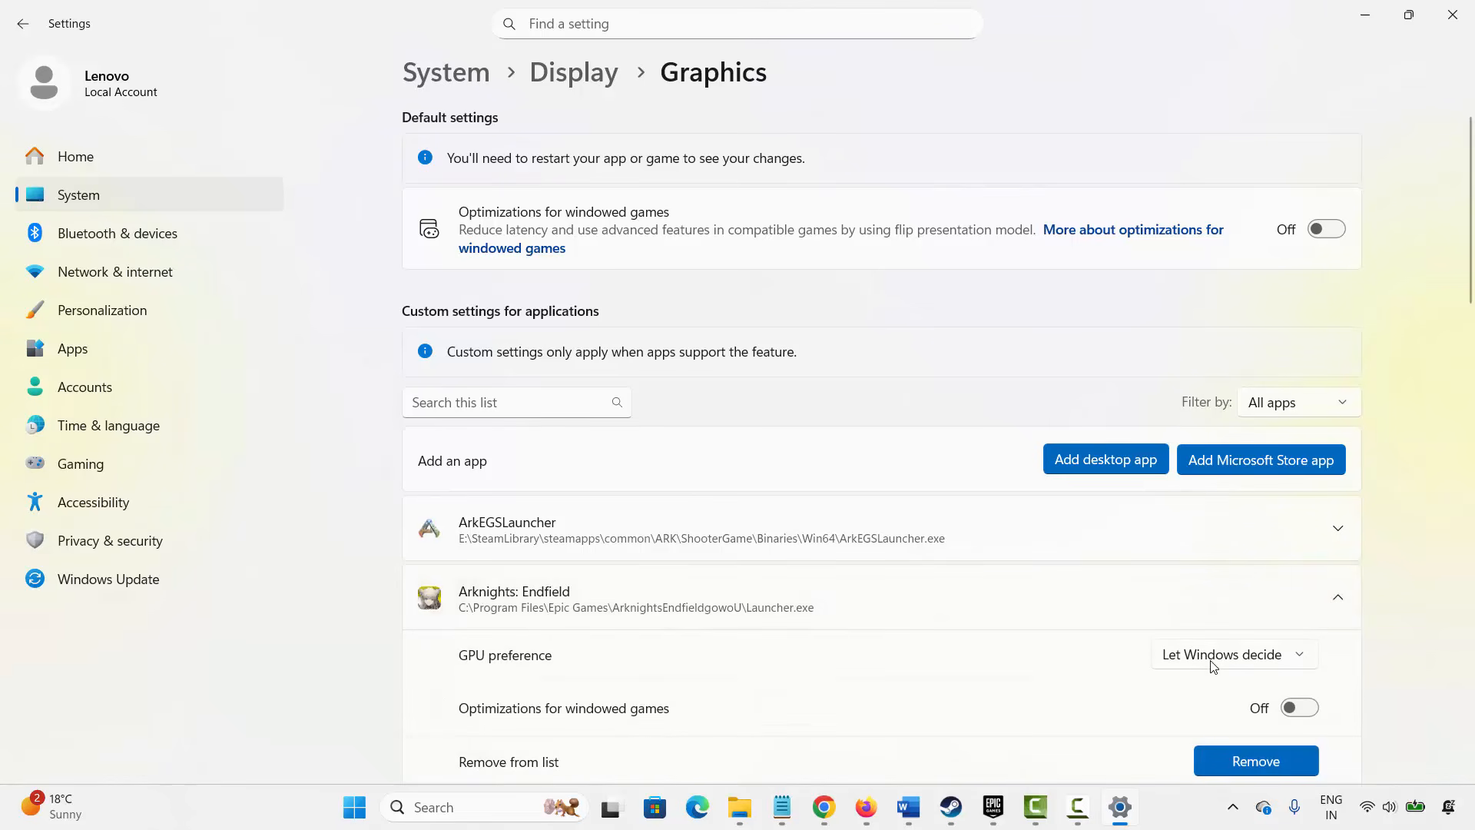
click(1211, 663)
click(1252, 724)
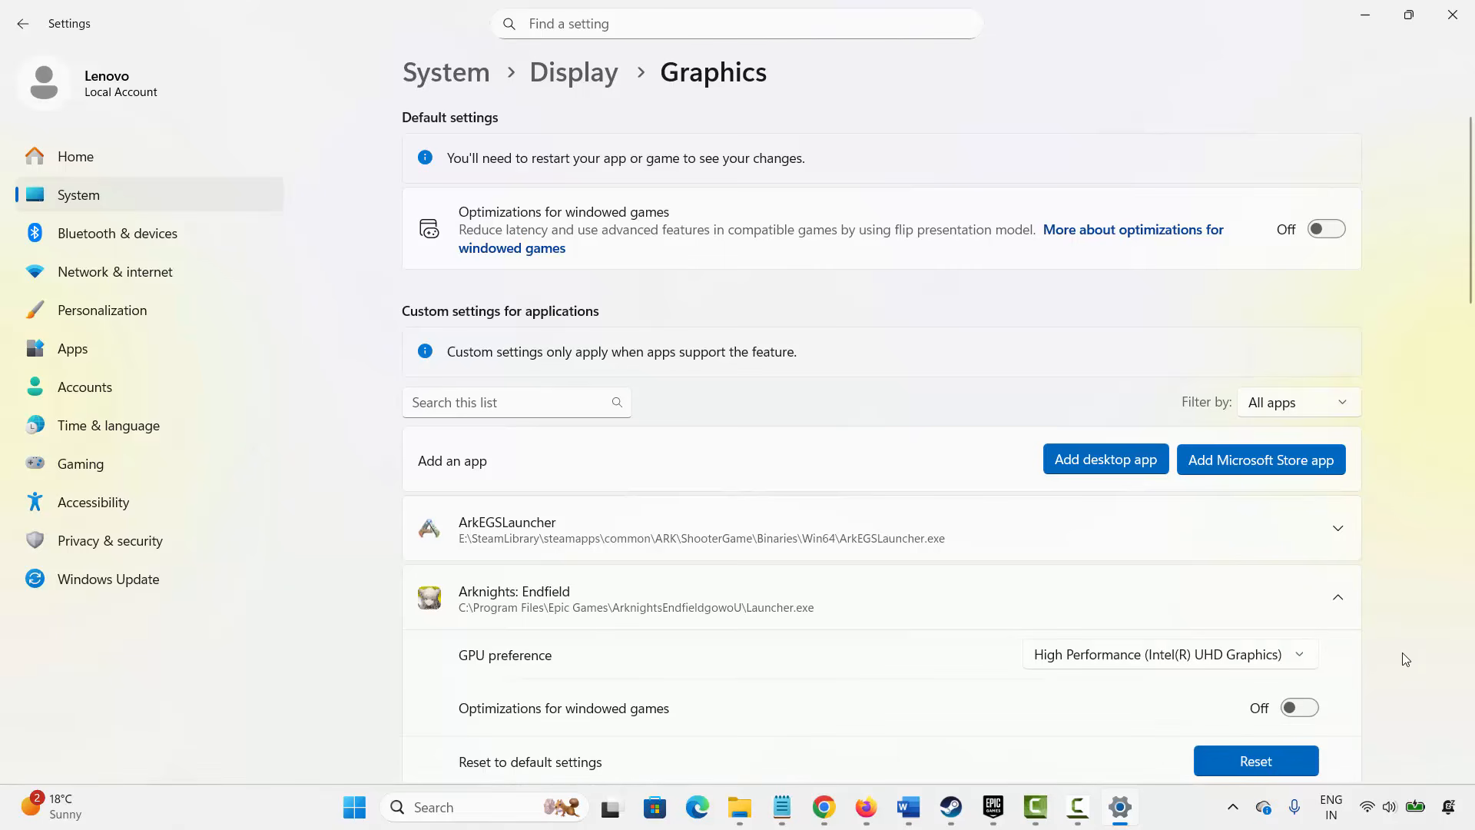
click(1452, 15)
- Scroll through the Method 14 antivirus advice and the Method 15 Visual C++ steps
scroll(587, 601, down, 1)
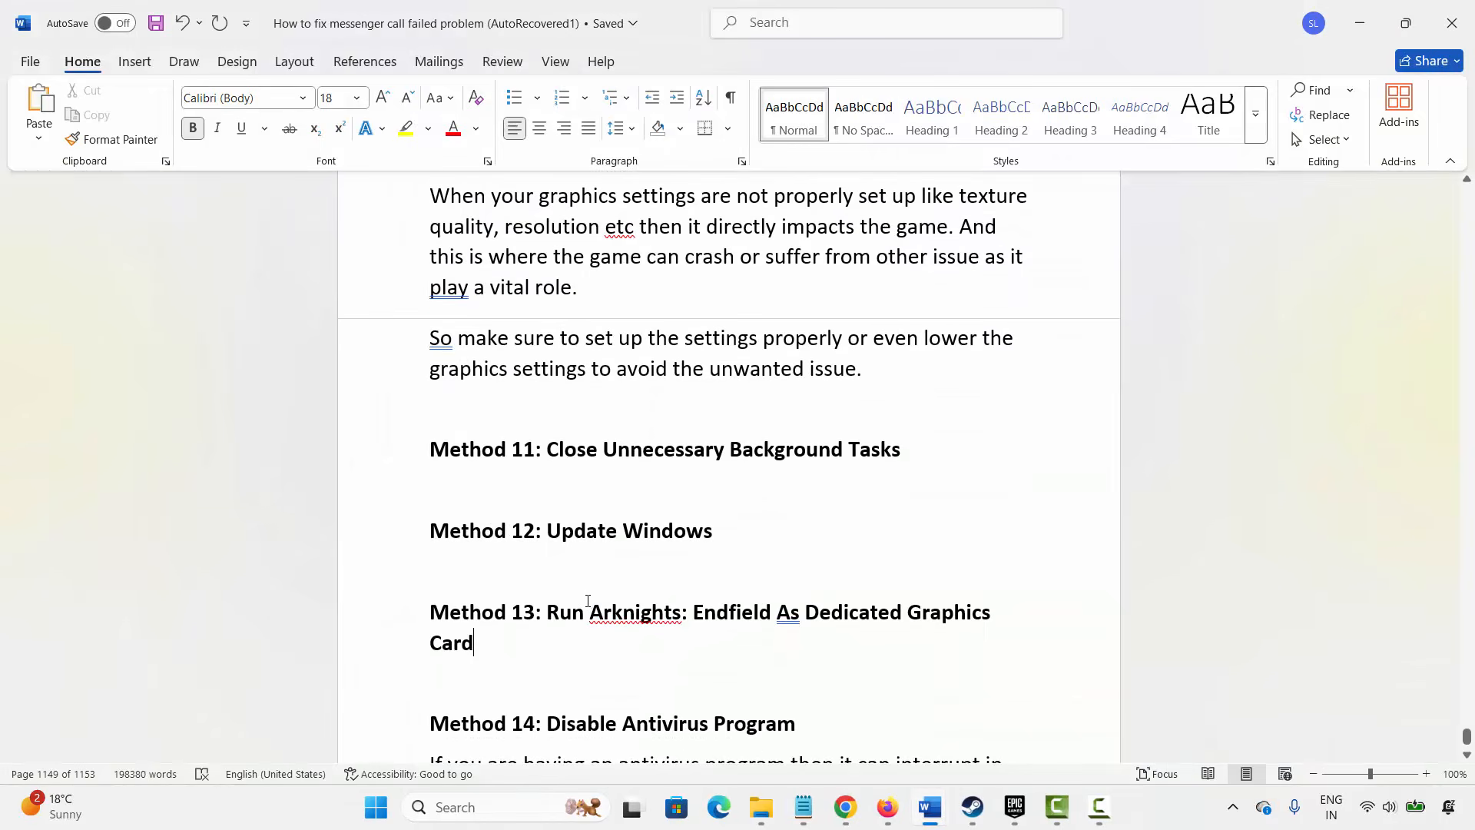
scroll(586, 598, down, 3)
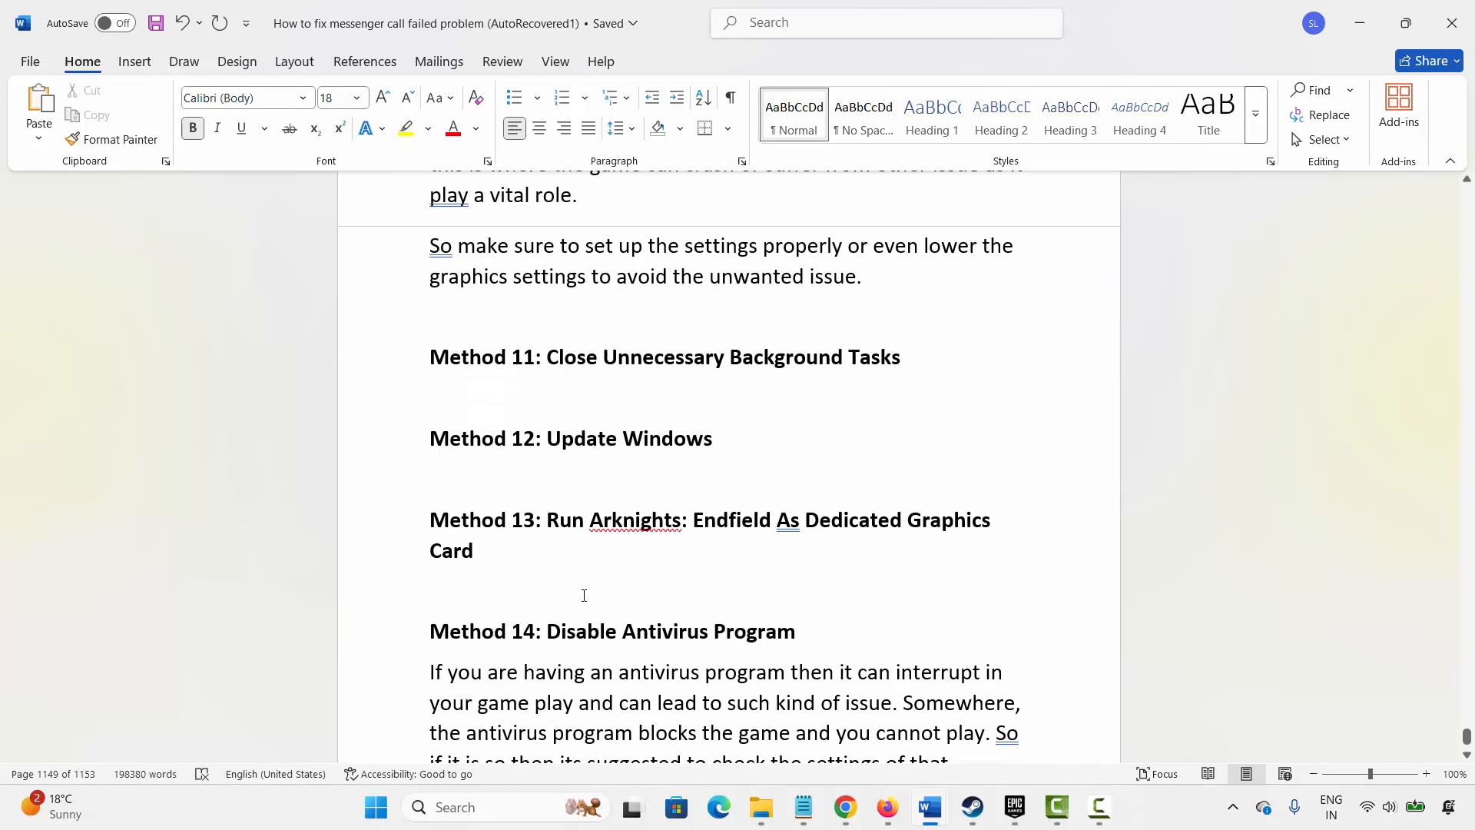
click(392, 592)
click(665, 649)
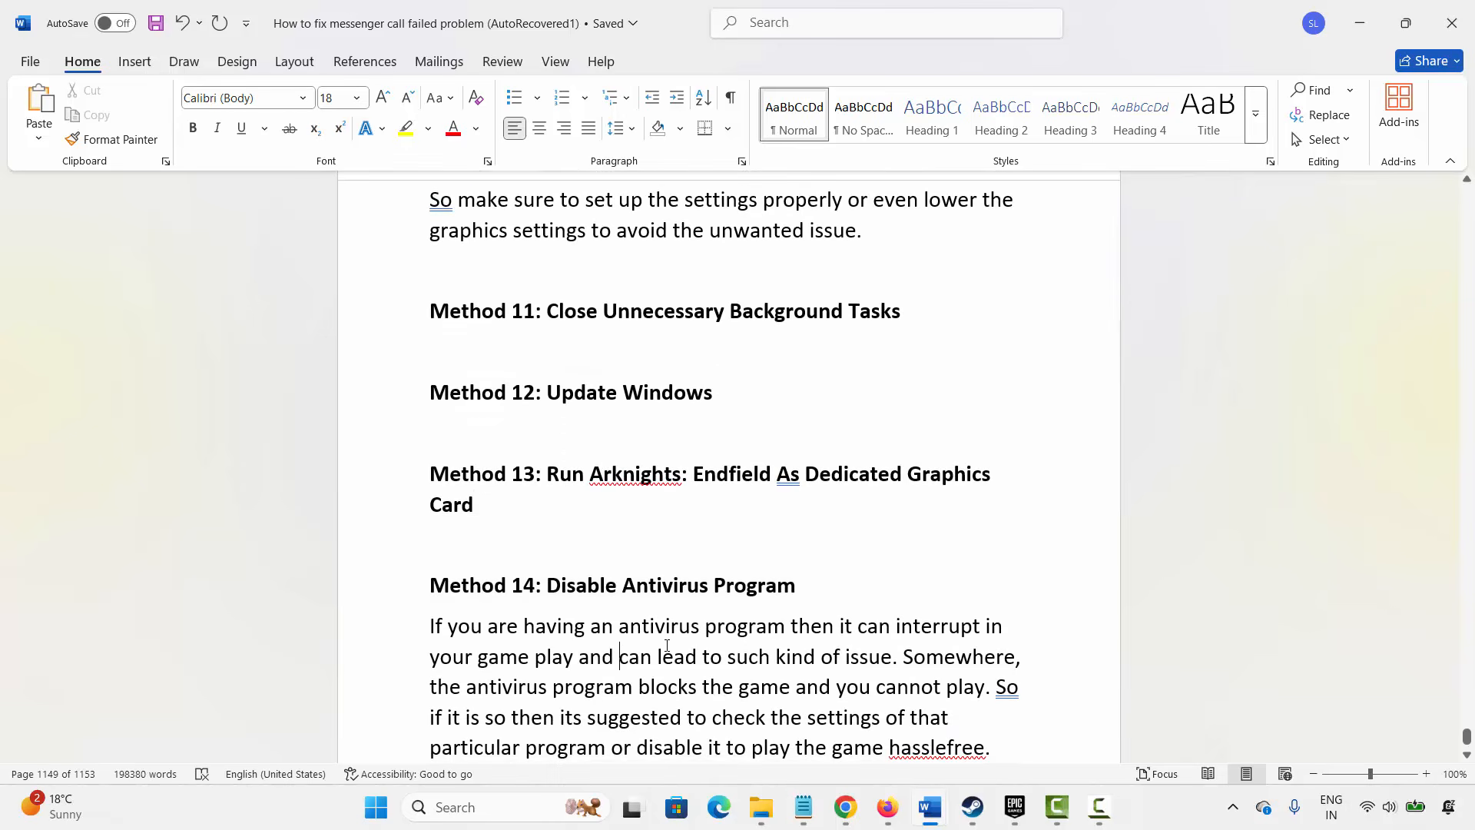
scroll(664, 647, down, 2)
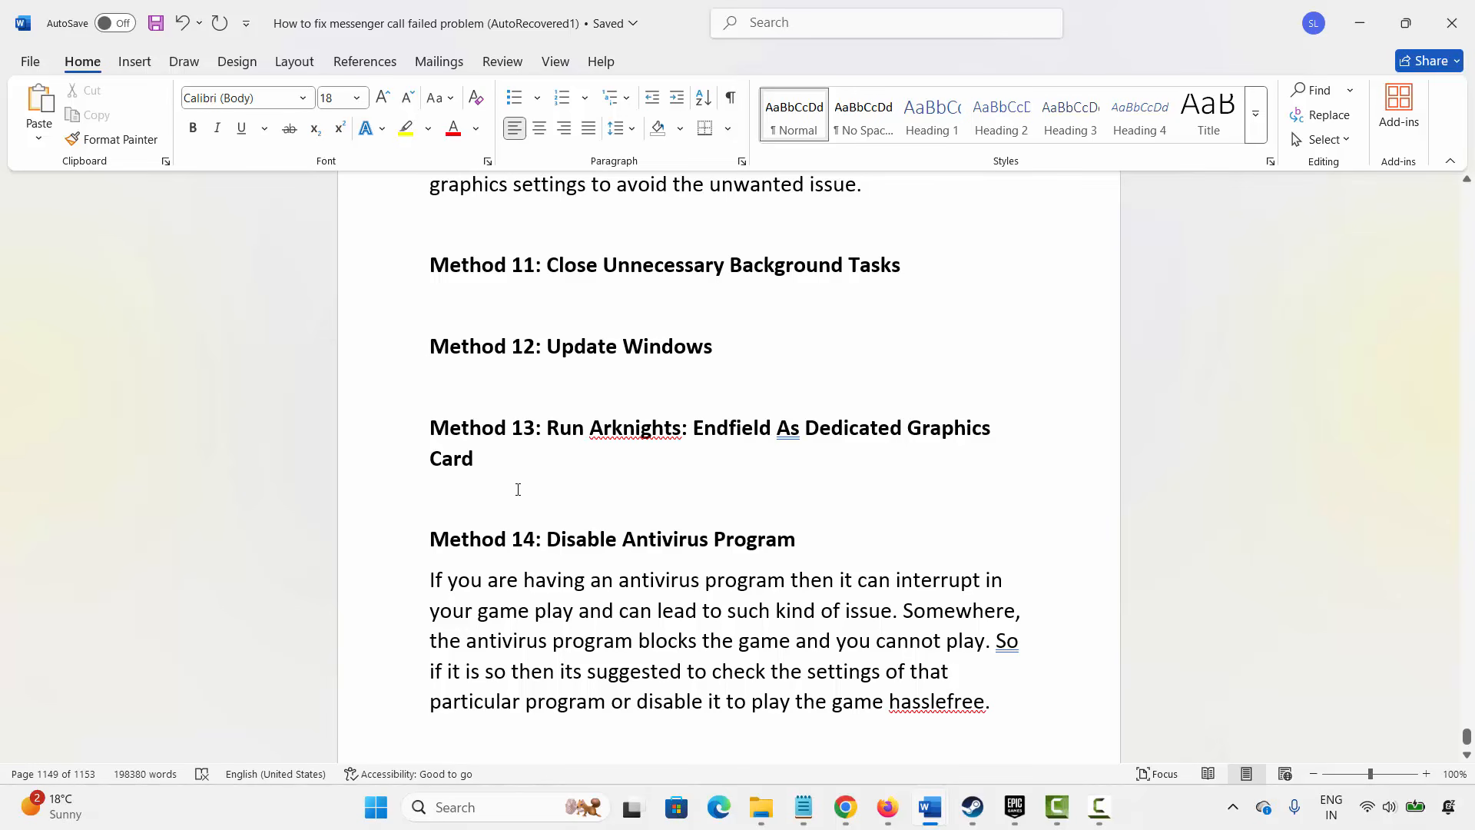
scroll(518, 489, down, 5)
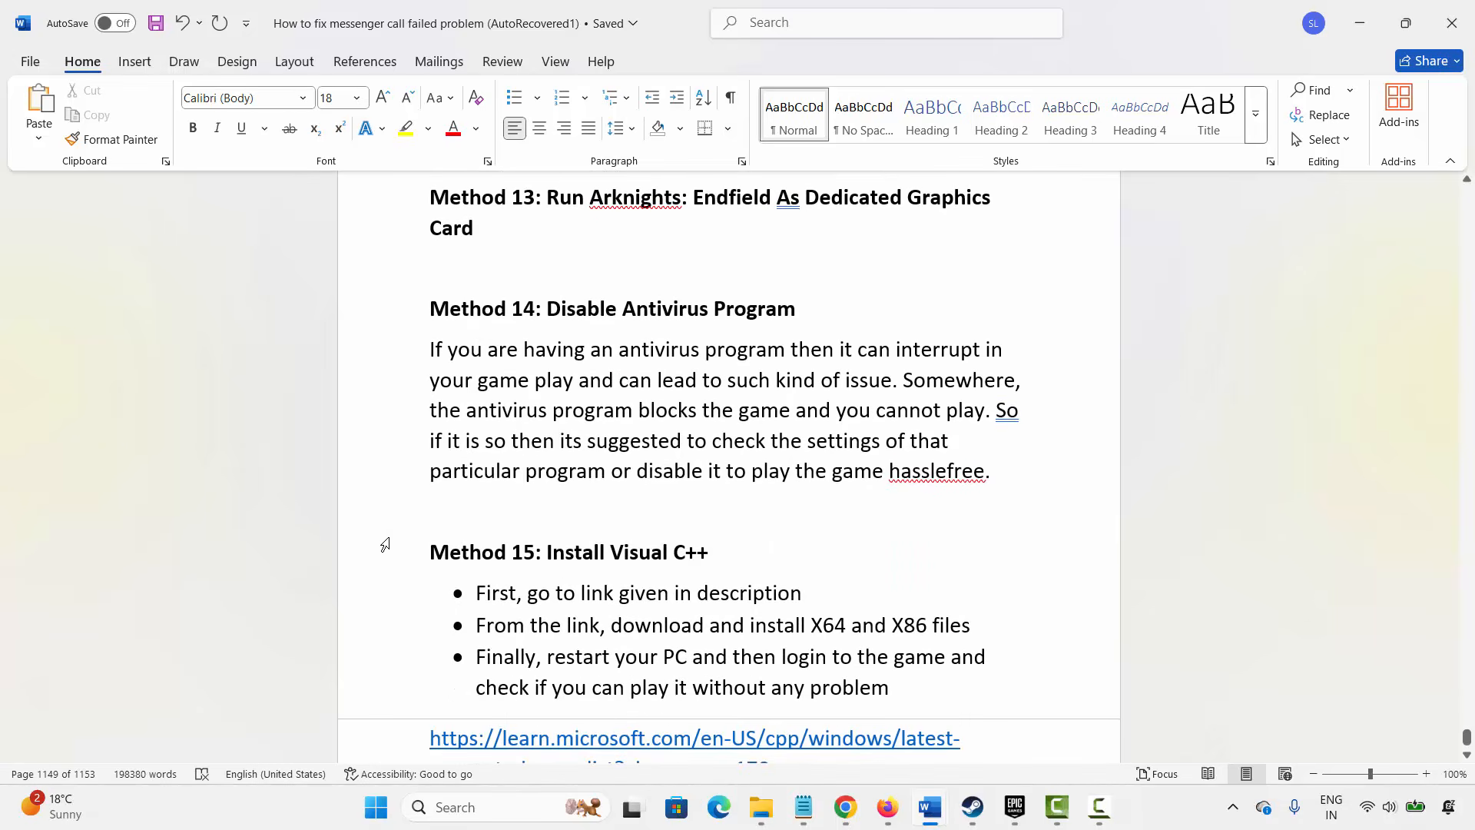
click(384, 544)
click(464, 680)
scroll(463, 680, down, 1)
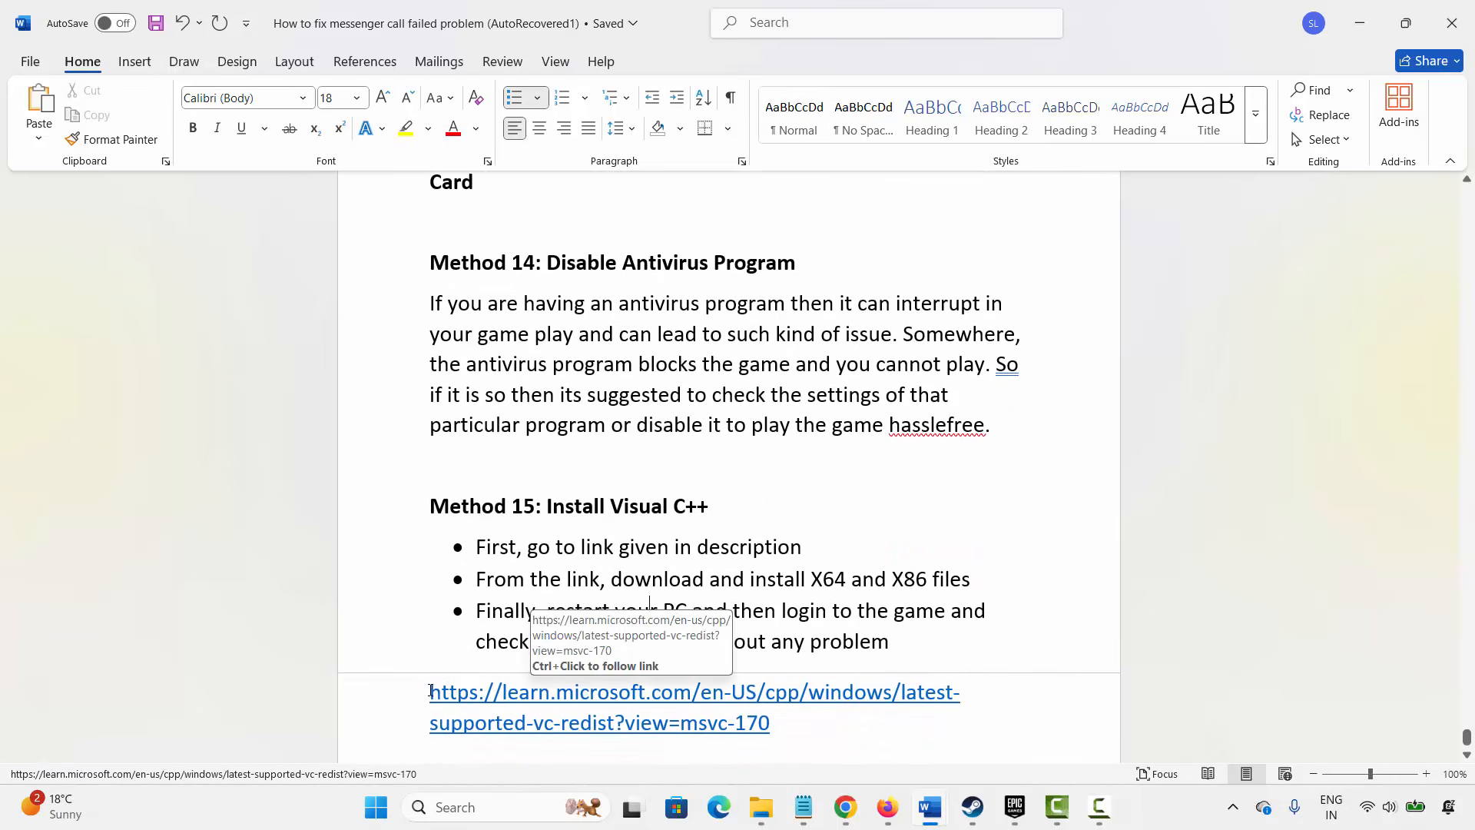
- Copy the Microsoft Visual C++ redistributable link under Method 15 and highlight the Method 15 heading
drag(430, 689, 764, 722)
right_click(659, 708)
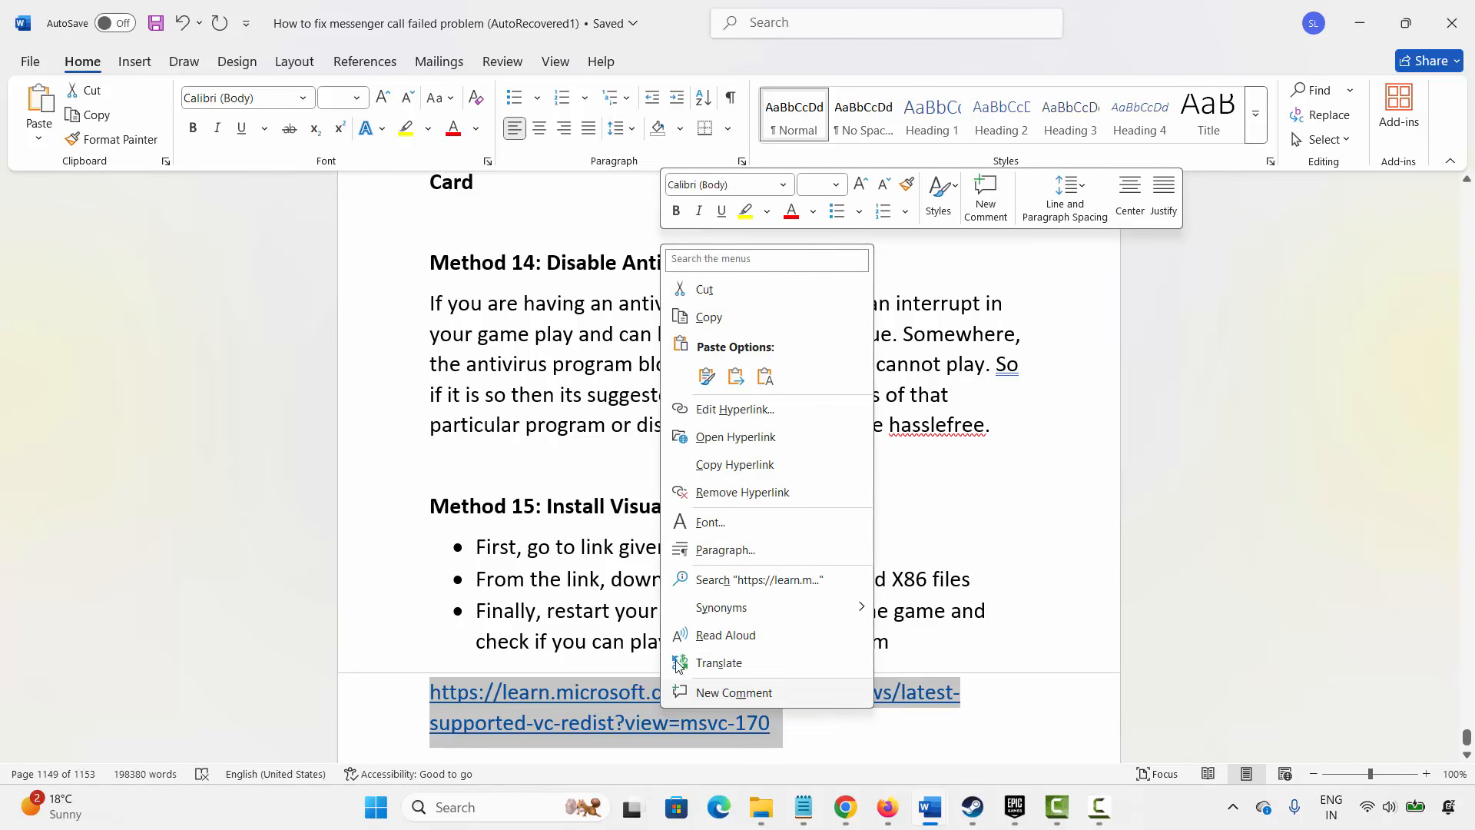
click(709, 317)
click(657, 546)
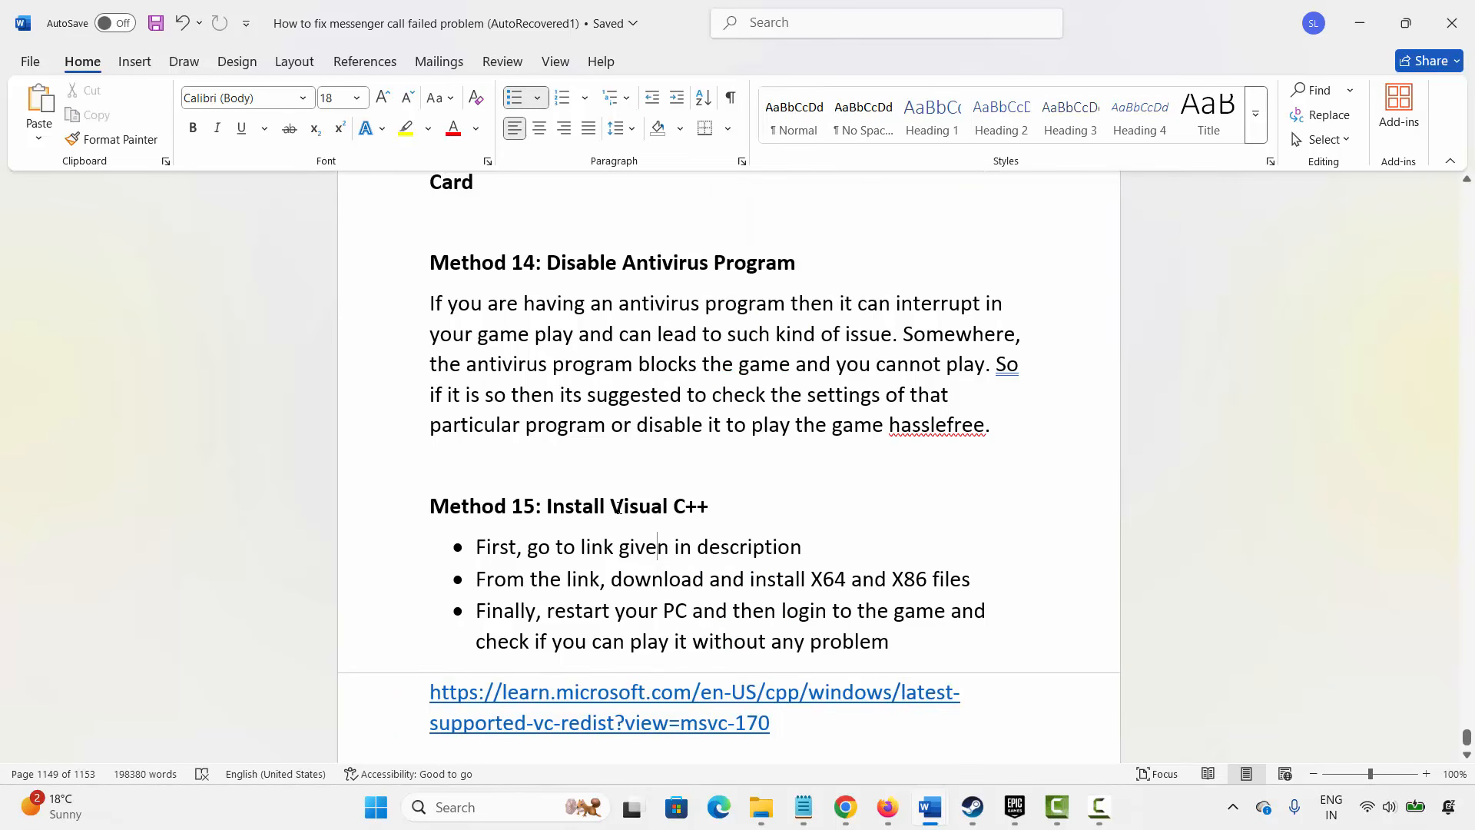
drag(618, 507, 708, 507)
click(720, 577)
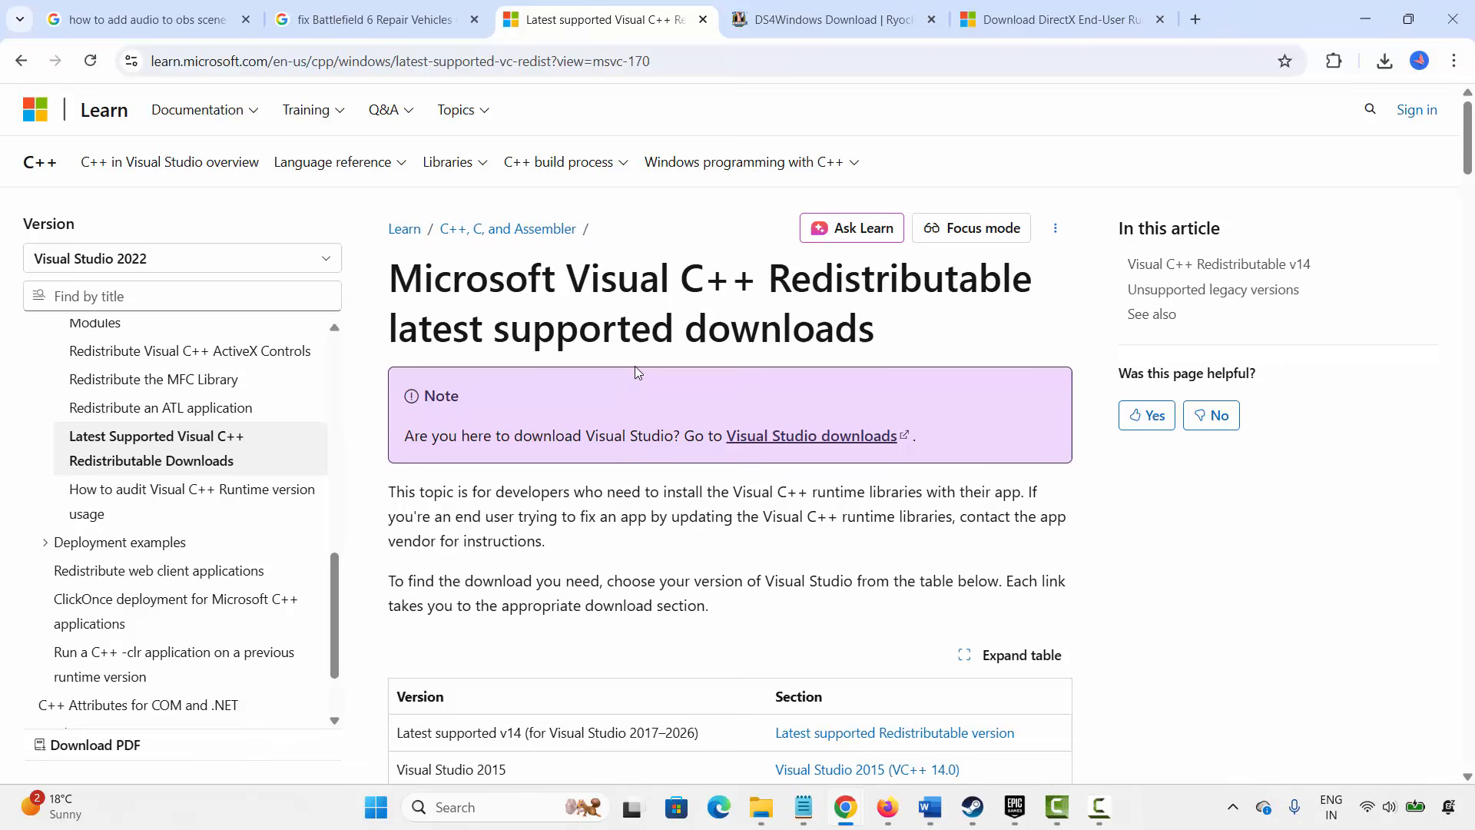
- Download the X86 Visual C++ redistributable, run the installer, repair it and close setup
scroll(703, 423, down, 10)
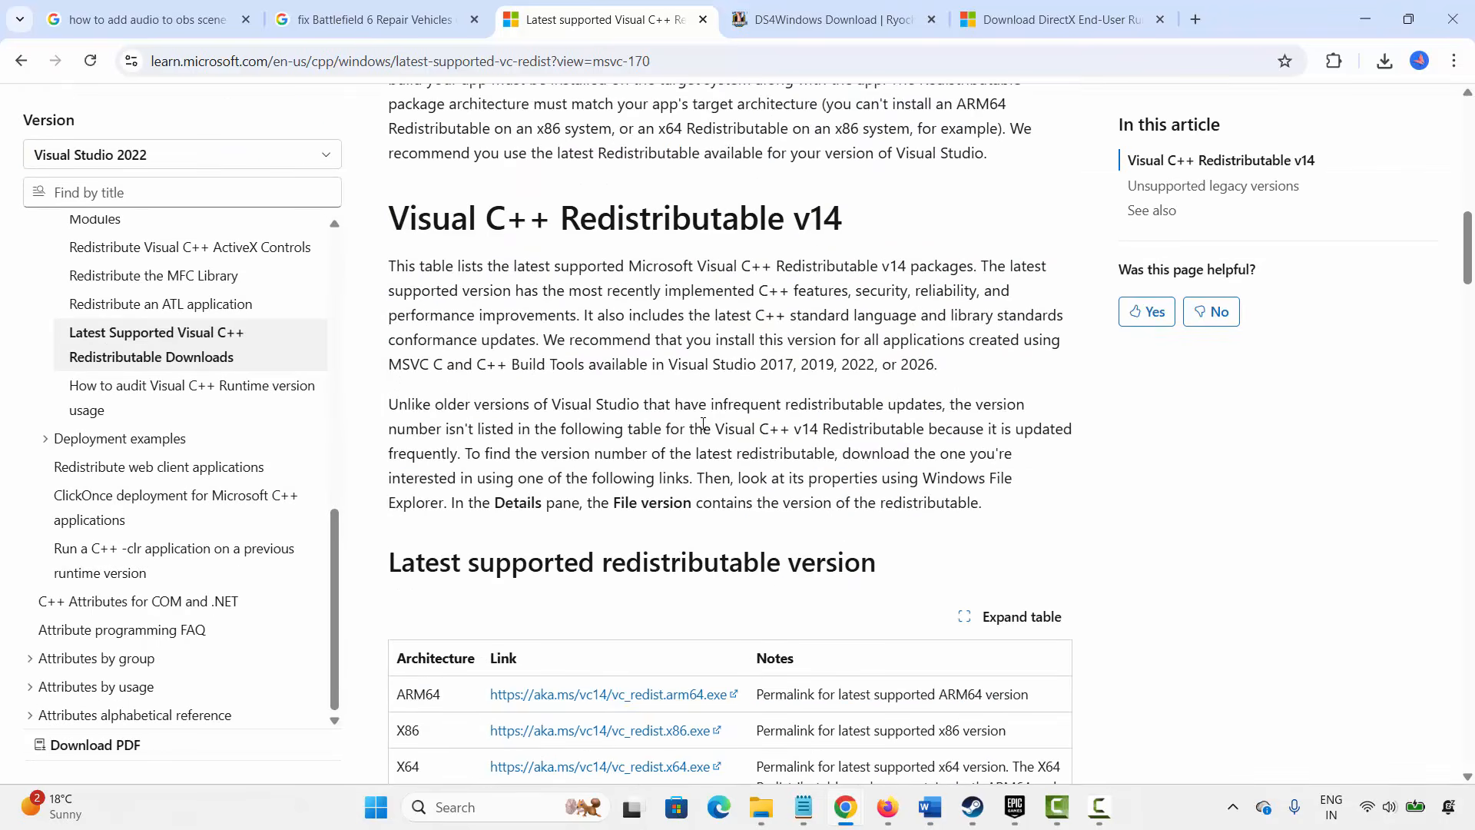
scroll(702, 423, down, 3)
click(652, 541)
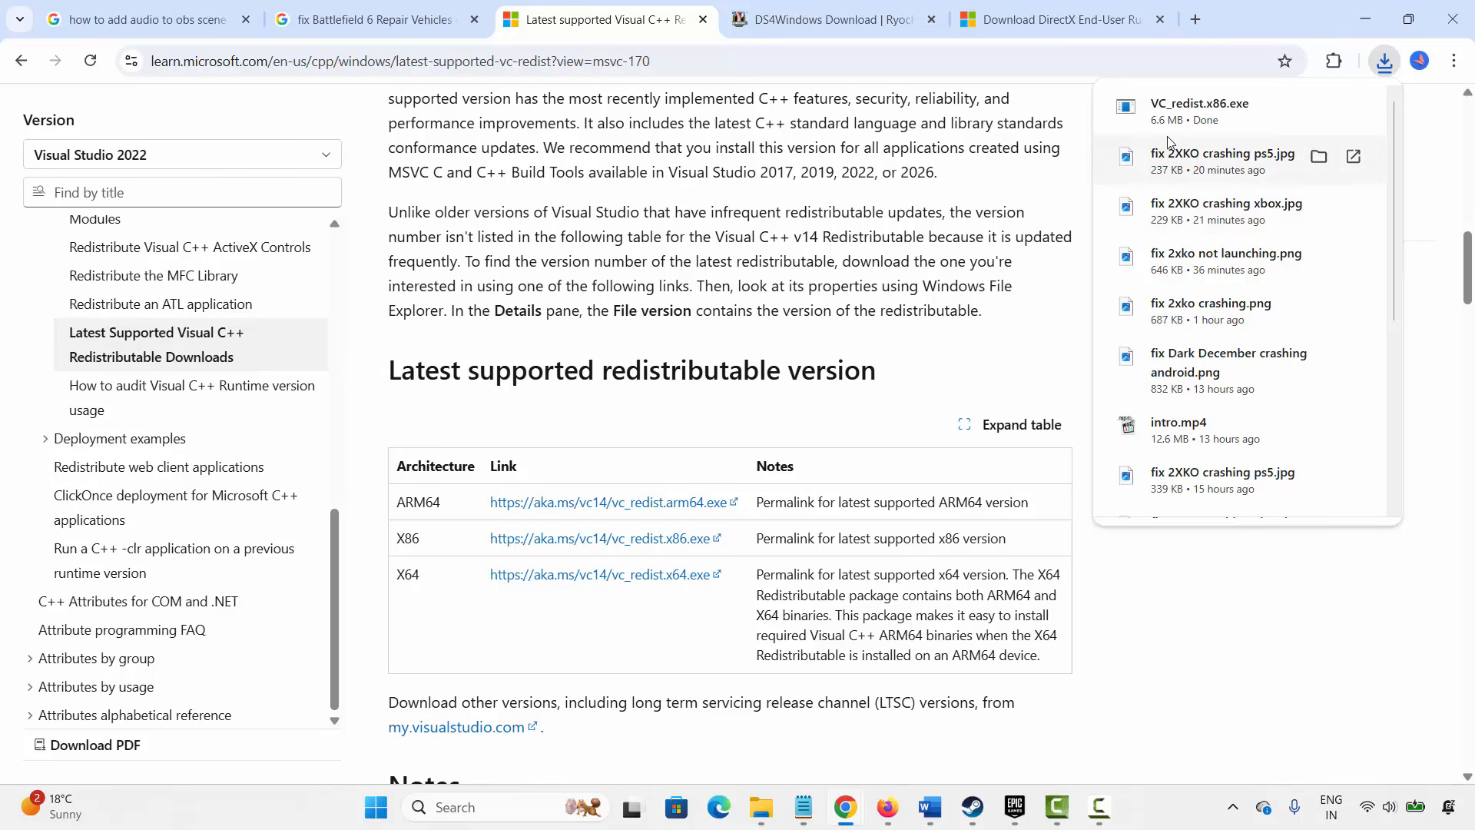
click(1187, 109)
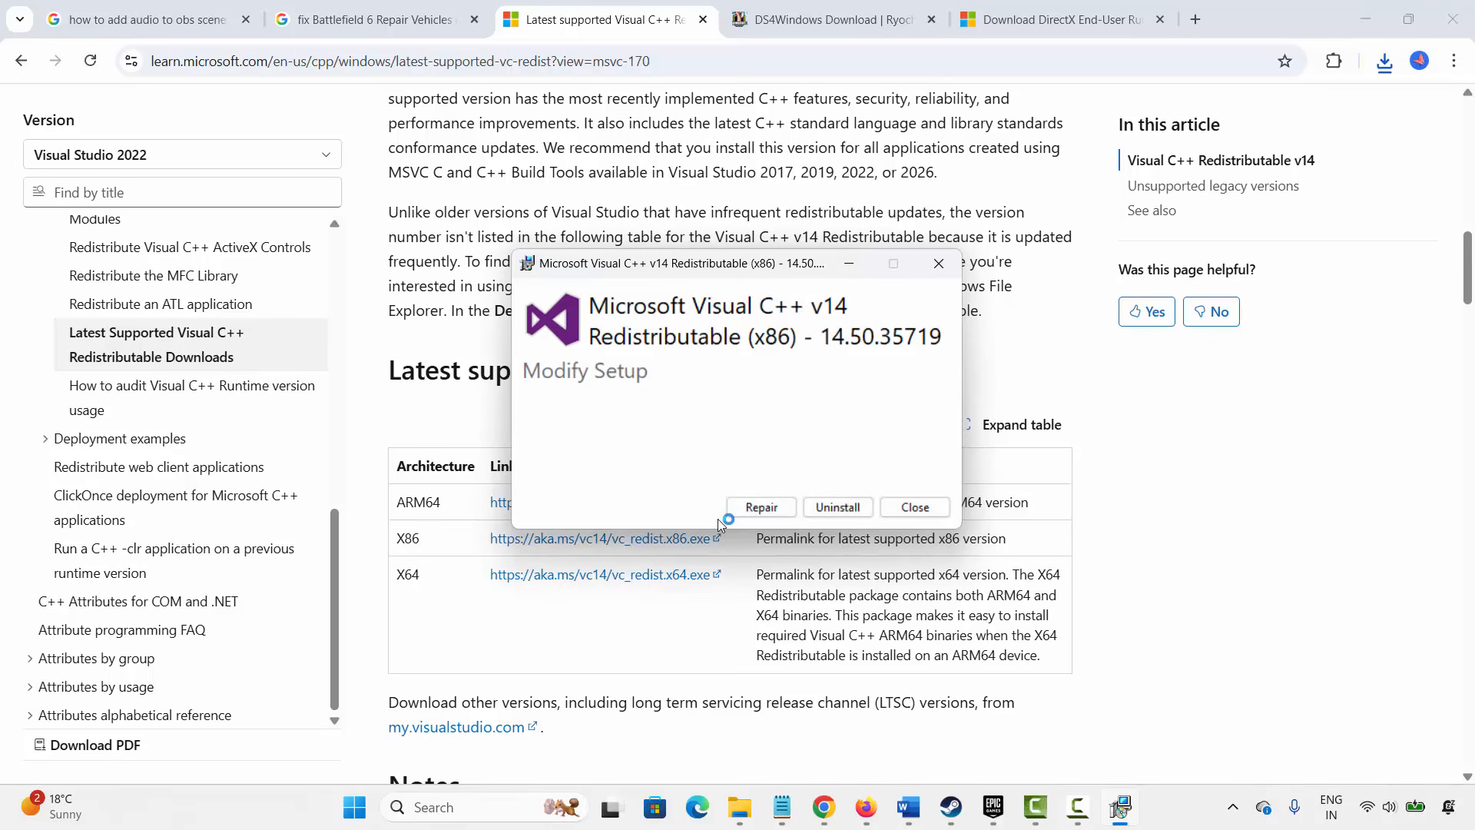
click(762, 508)
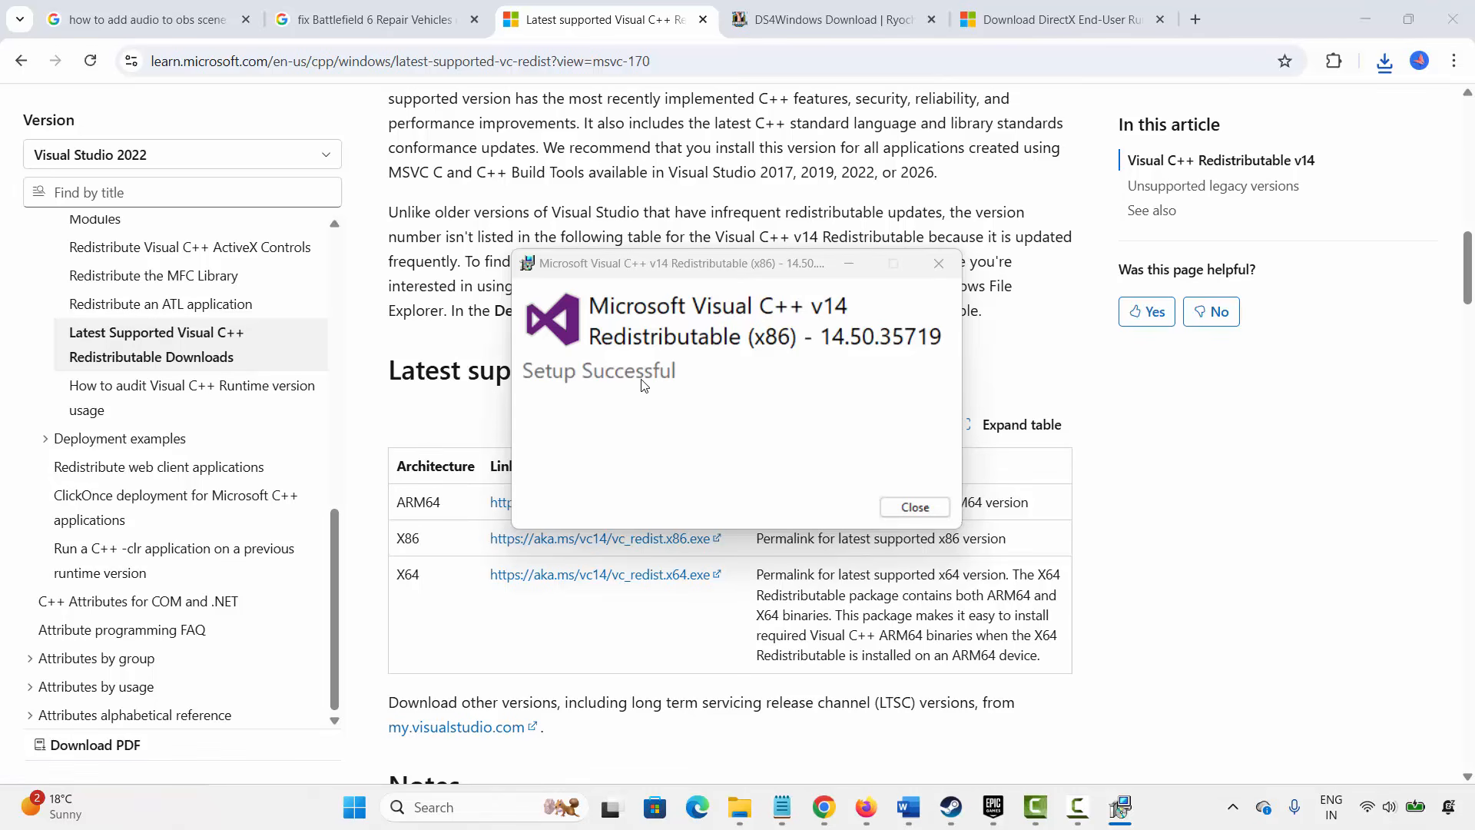
click(913, 508)
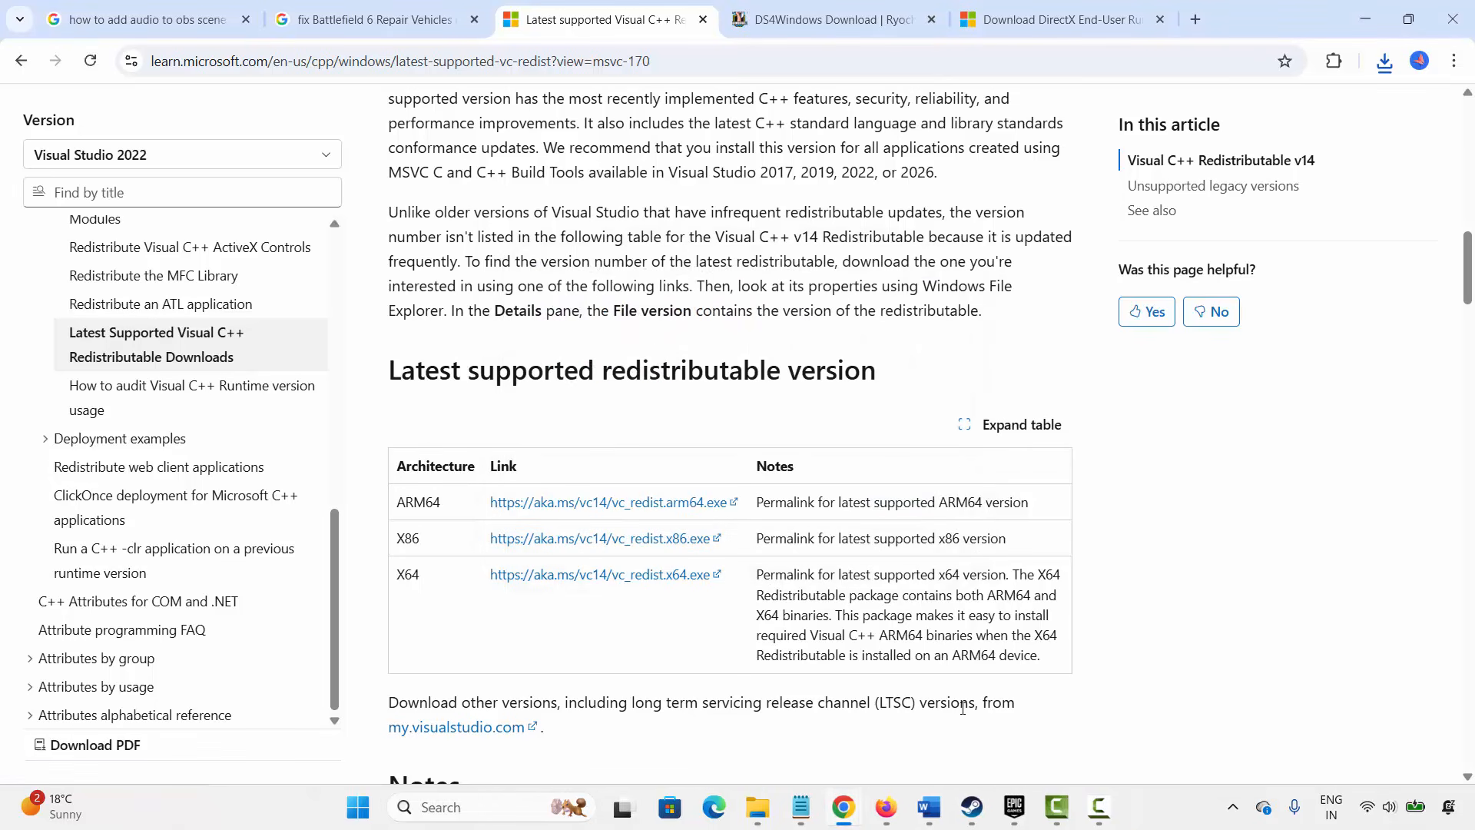
- Return to the Word guide and select the Method 16: Increase Virtual Memory heading
mouse_move(929, 807)
click(836, 728)
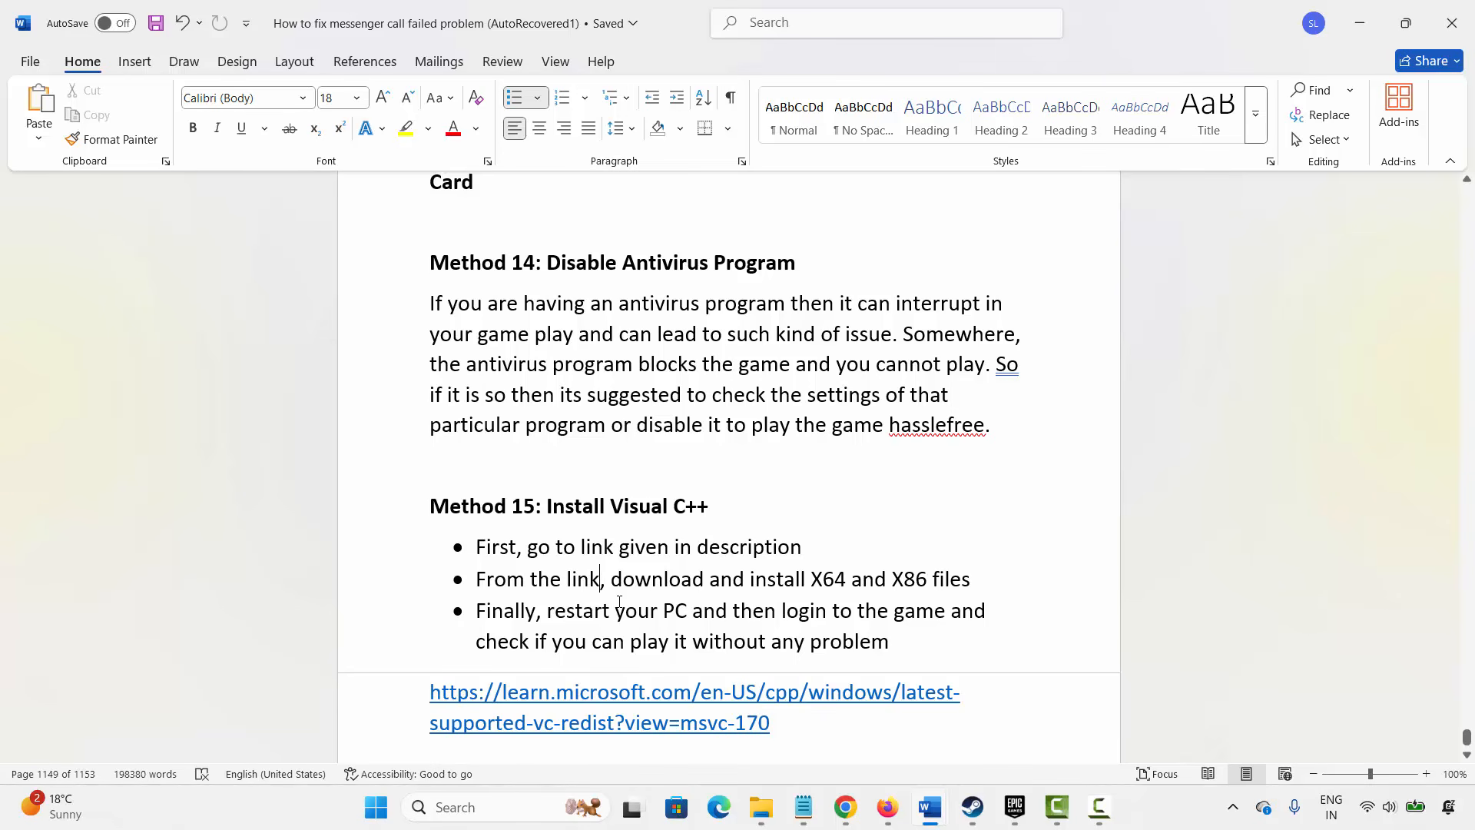
scroll(625, 585, down, 1)
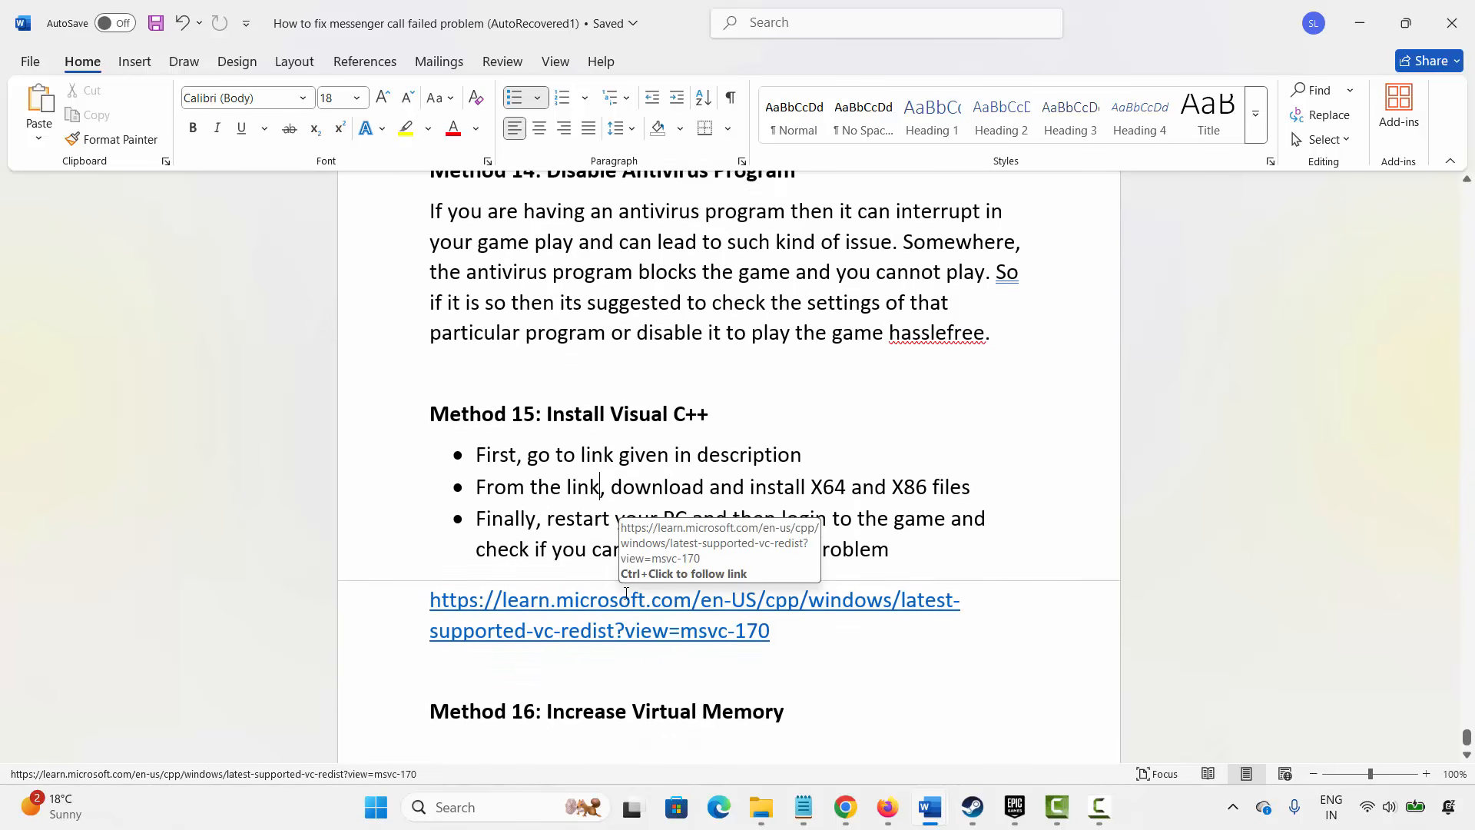
scroll(625, 585, down, 1)
scroll(624, 585, up, 1)
click(382, 724)
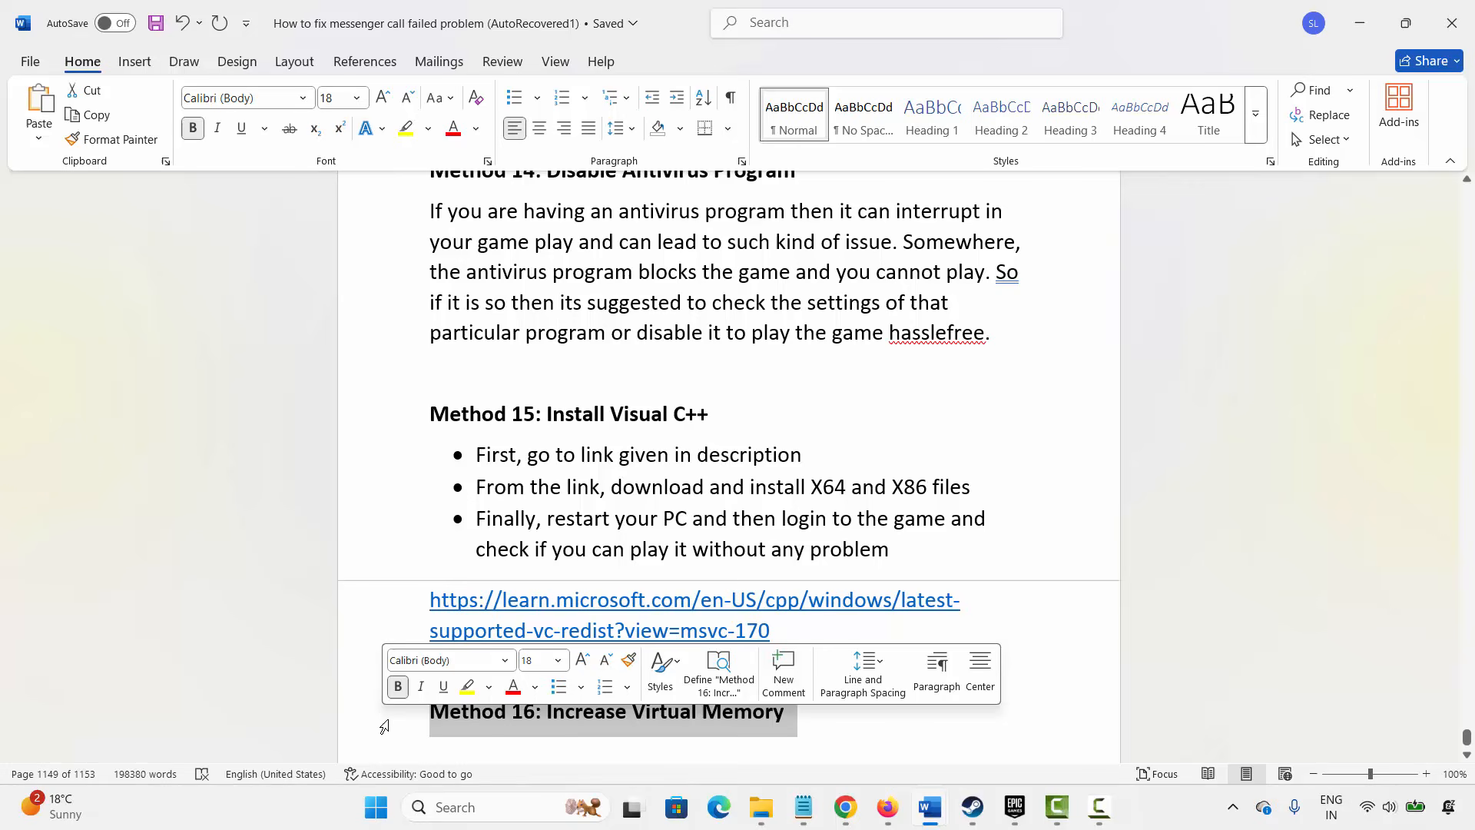
- Set a custom paging file size for drive C with 12288 MB initial and 24576 MB maximum, and close the system dialogs
click(454, 806)
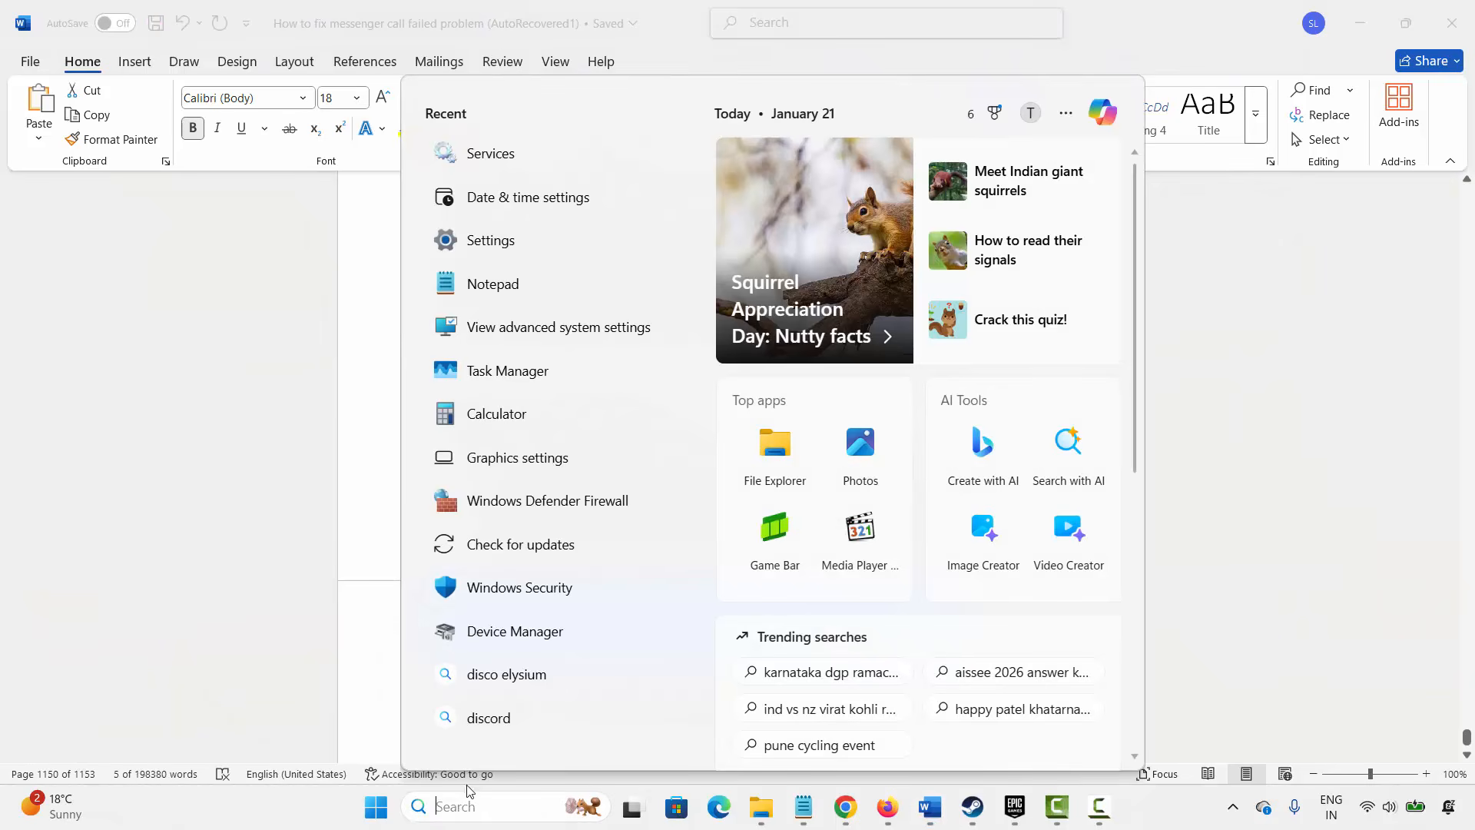
click(555, 326)
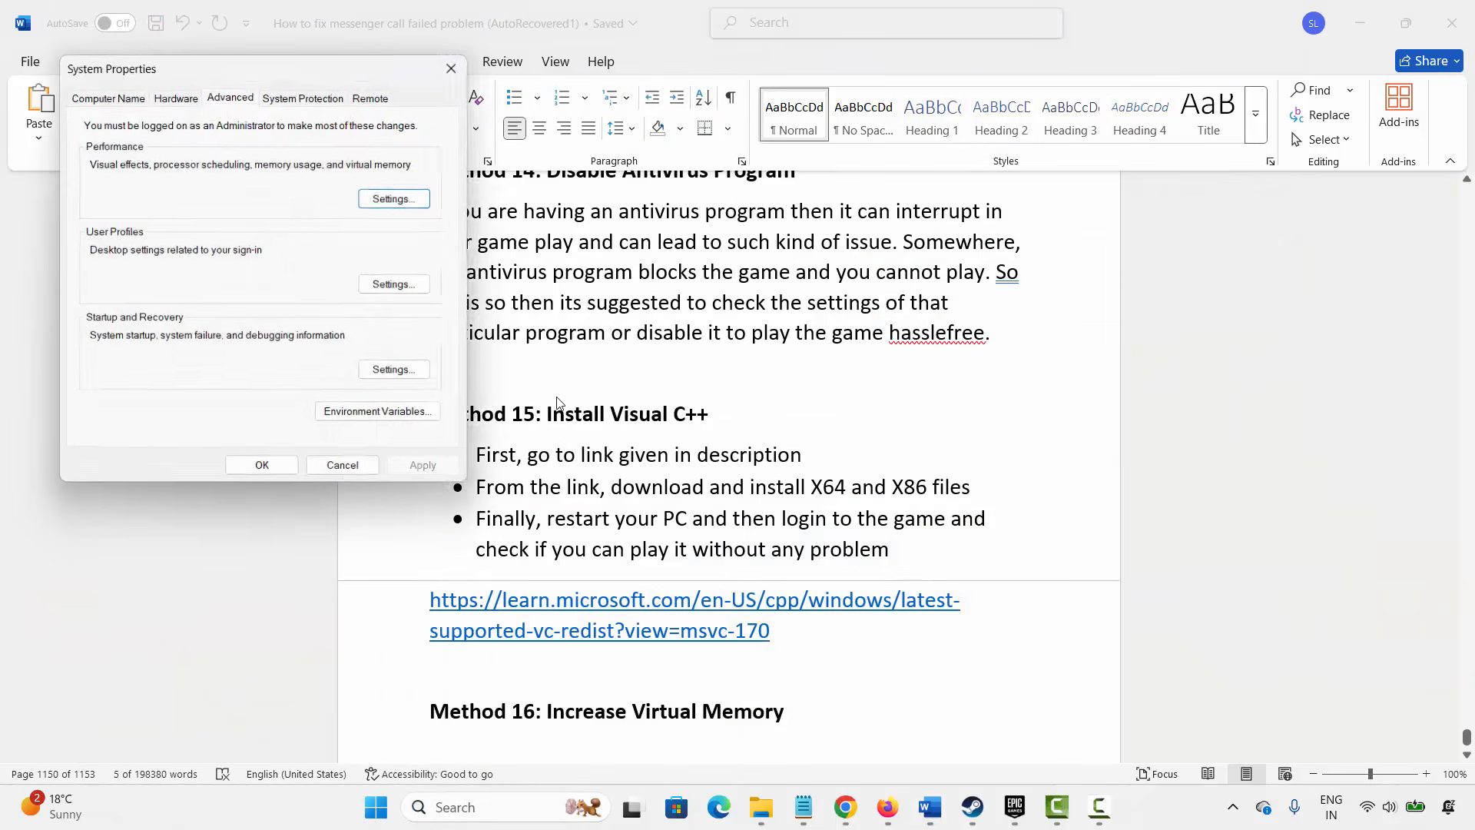
click(399, 199)
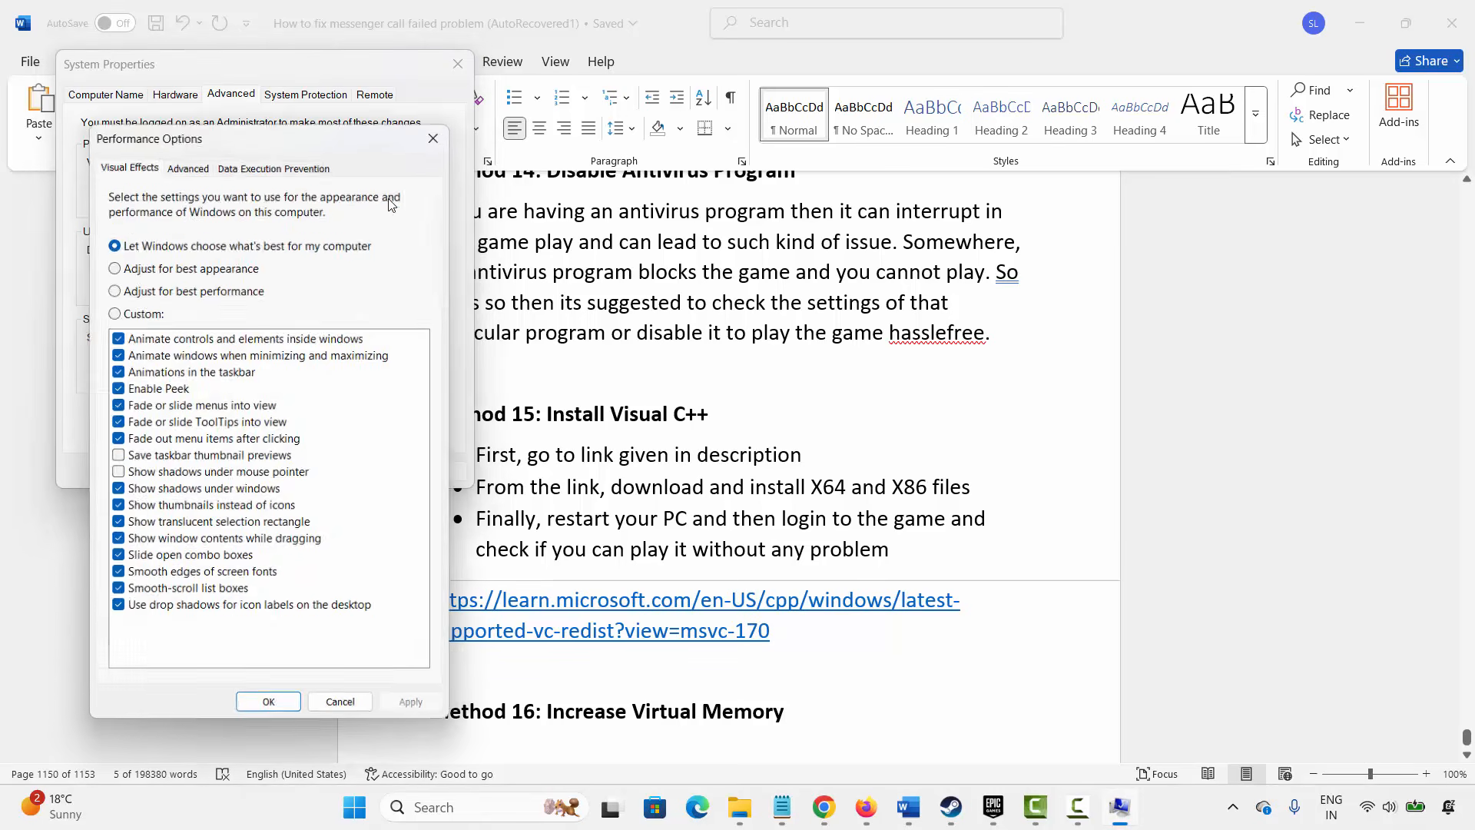
click(187, 165)
click(384, 425)
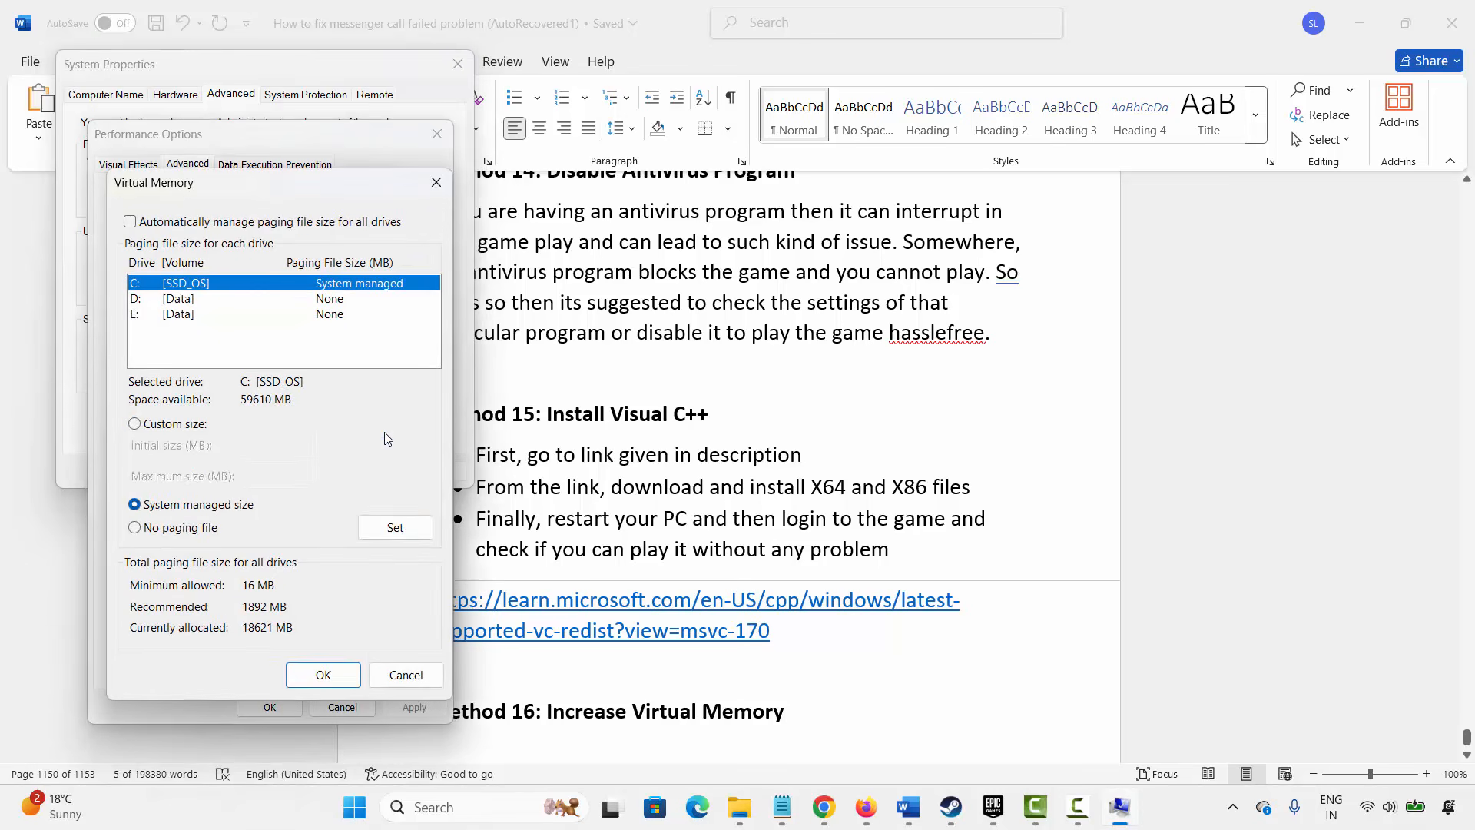
click(175, 423)
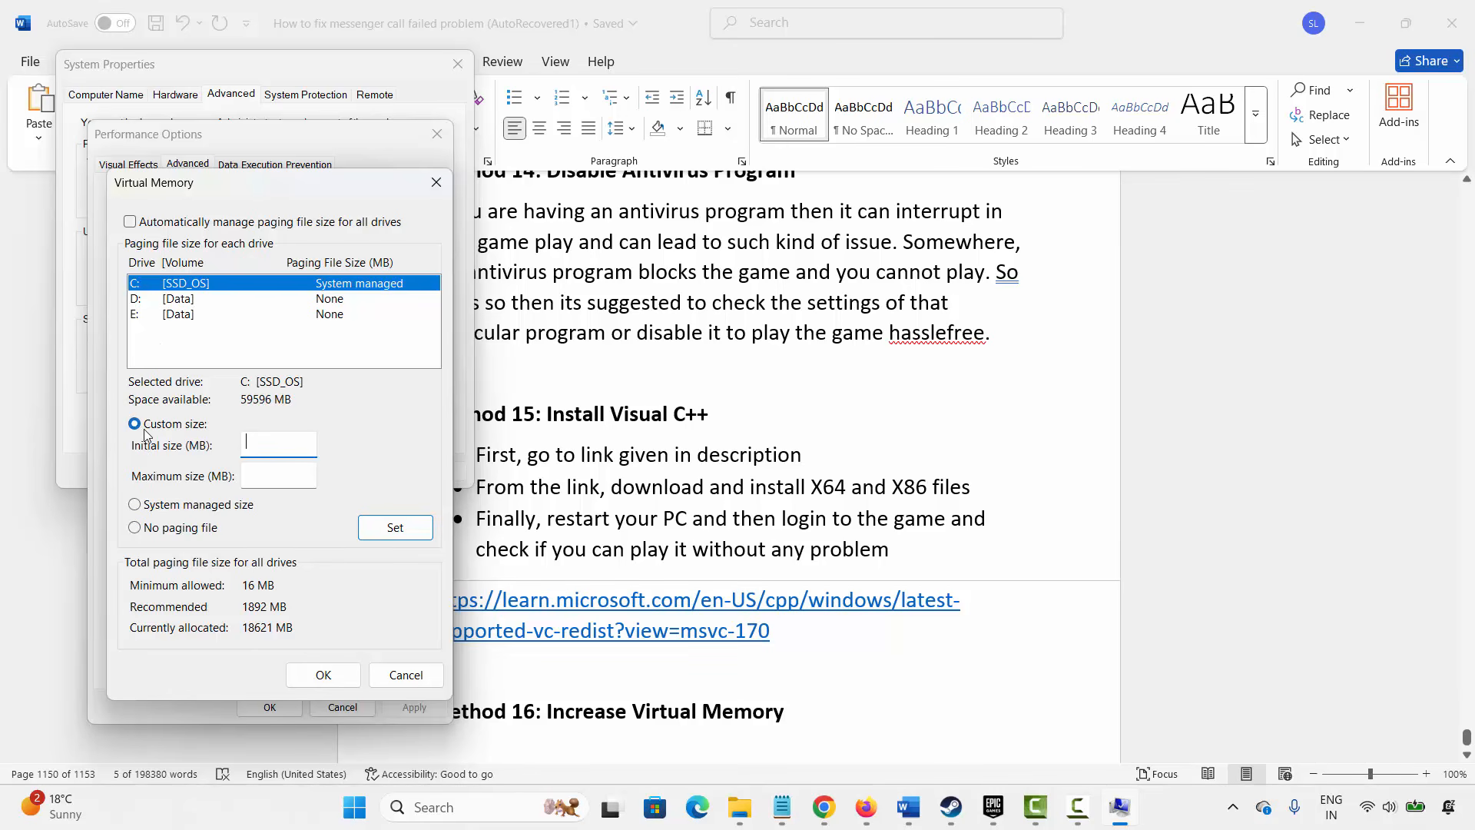
text(12288)
key(Tab)
text(24576)
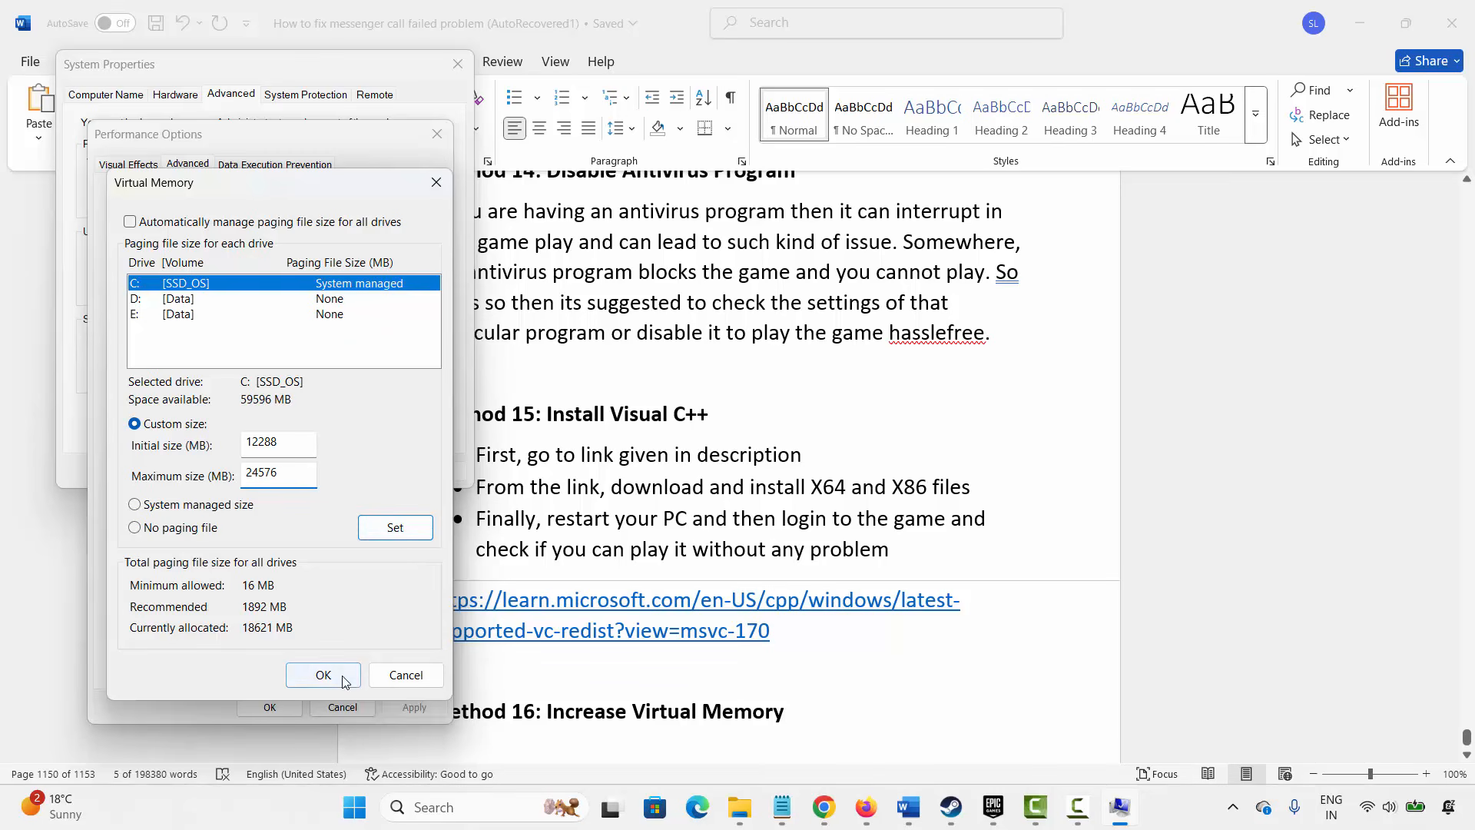
click(389, 682)
click(436, 134)
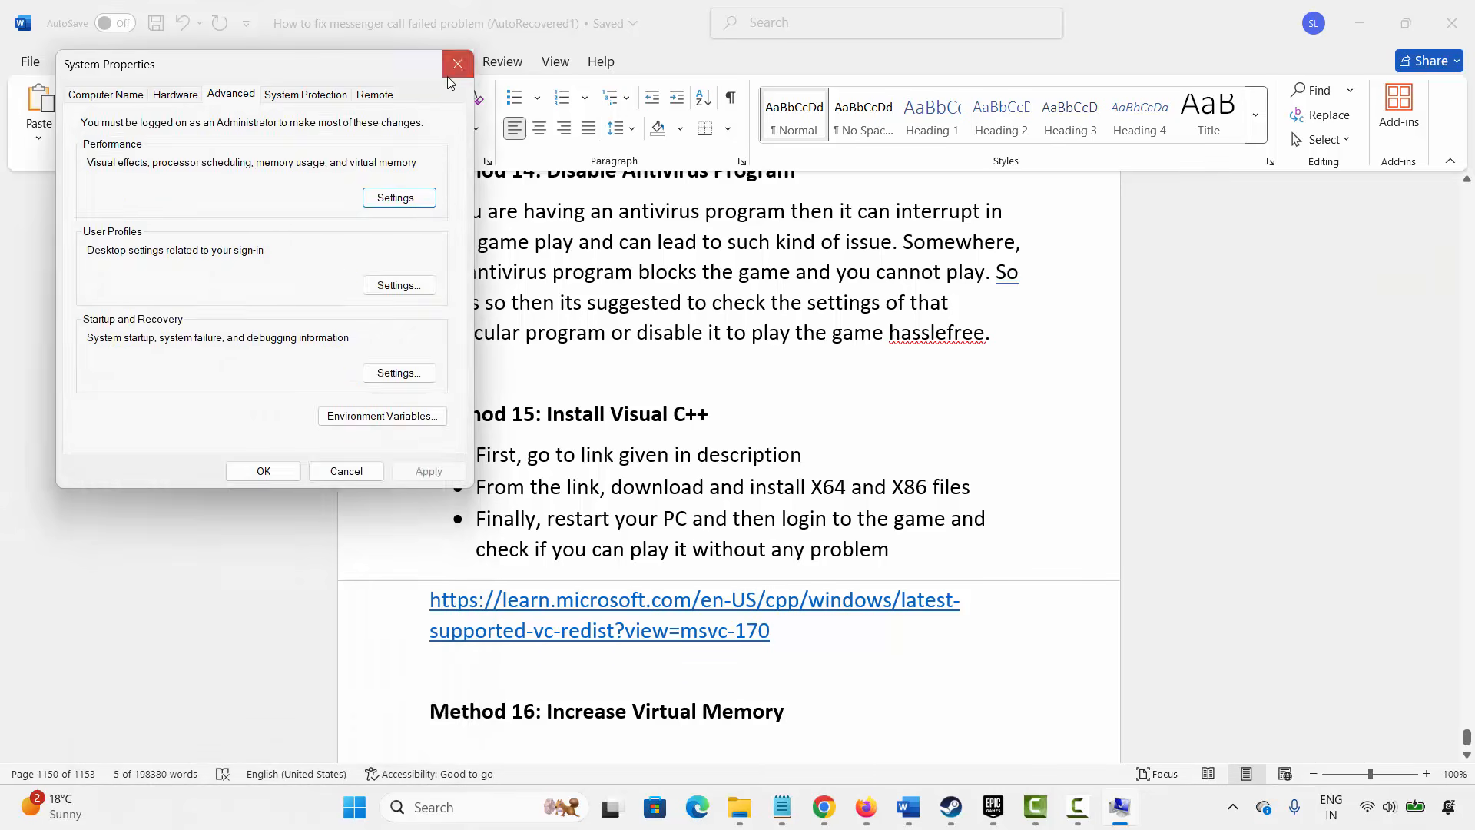
click(458, 63)
- Scroll the guide down to the Method 17 reinstall heading
scroll(537, 499, down, 2)
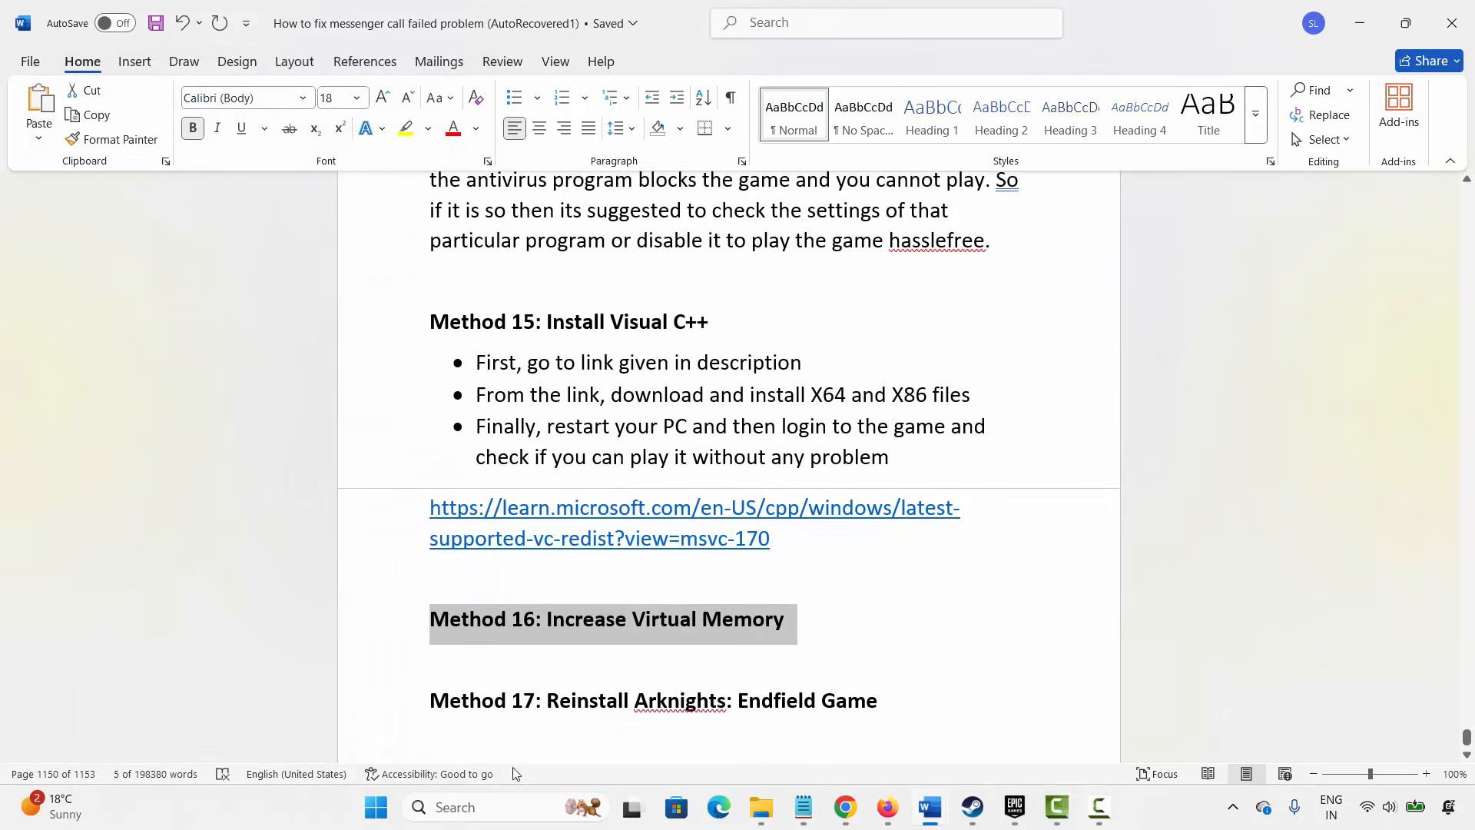
click(386, 716)
click(553, 719)
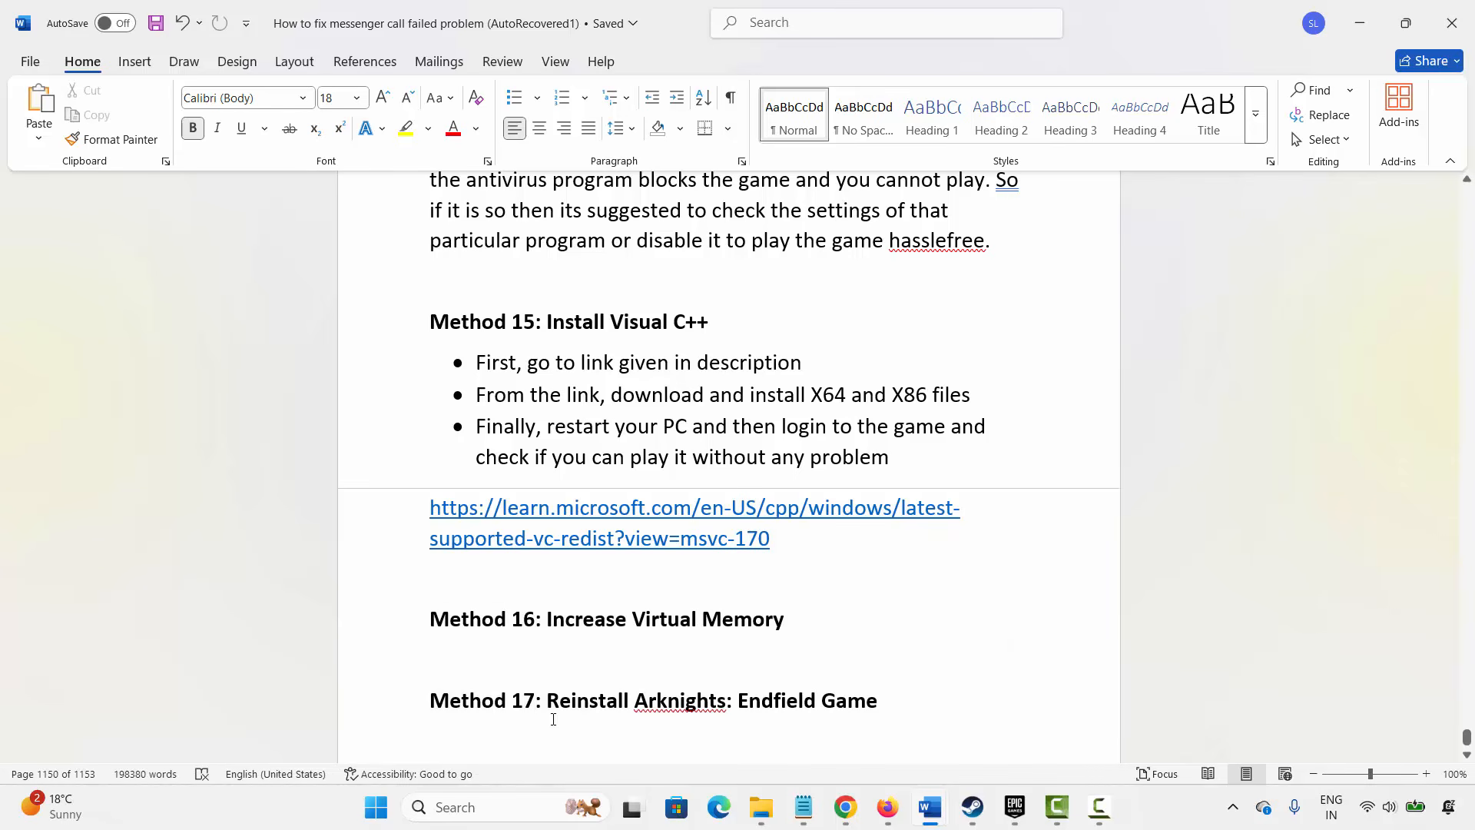
click(953, 618)
- Open the uninstall option for Arknights: Endfield in the Epic Games library and close the confirmation without uninstalling
click(1015, 807)
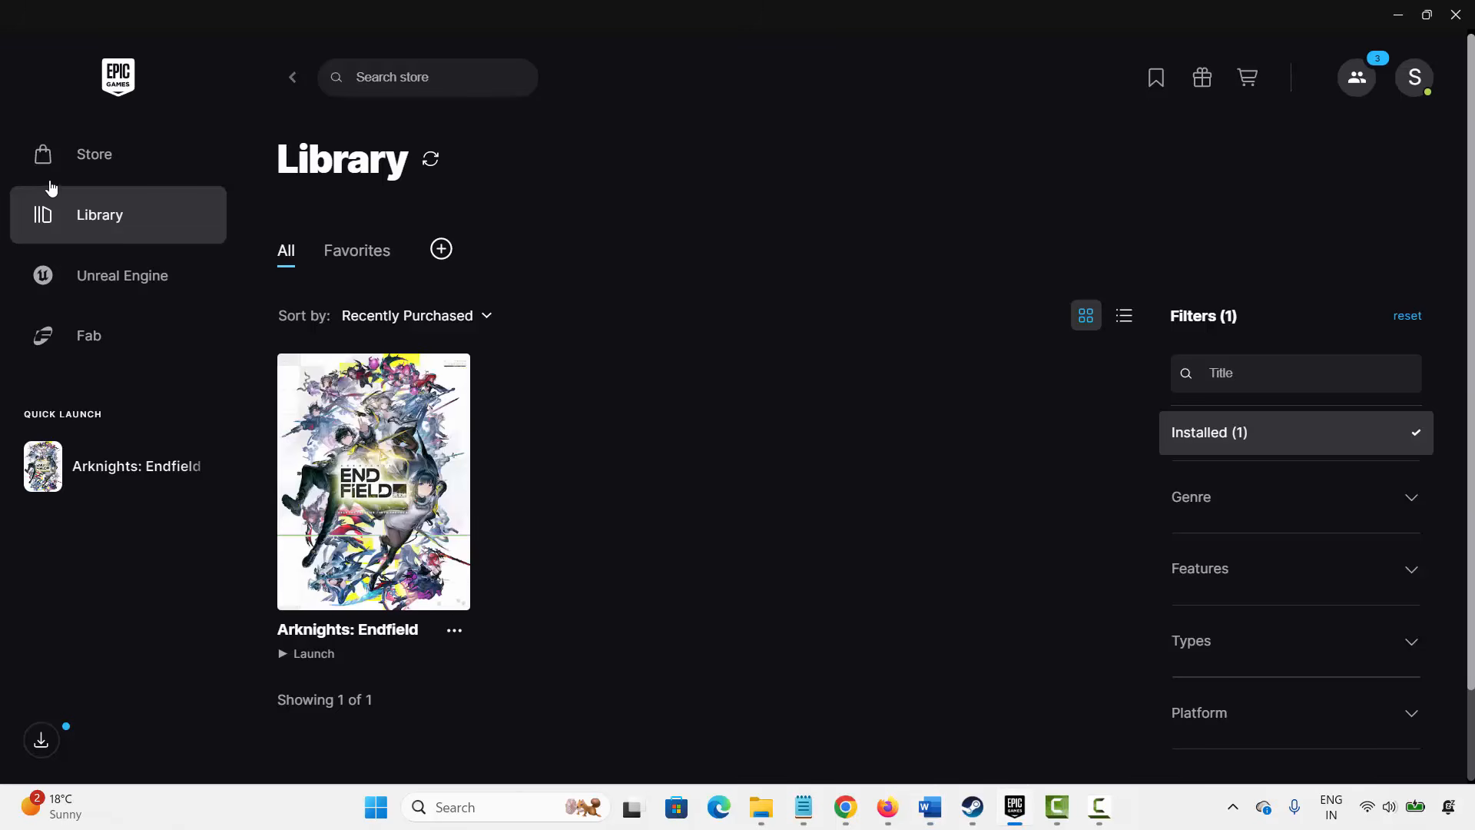
click(455, 631)
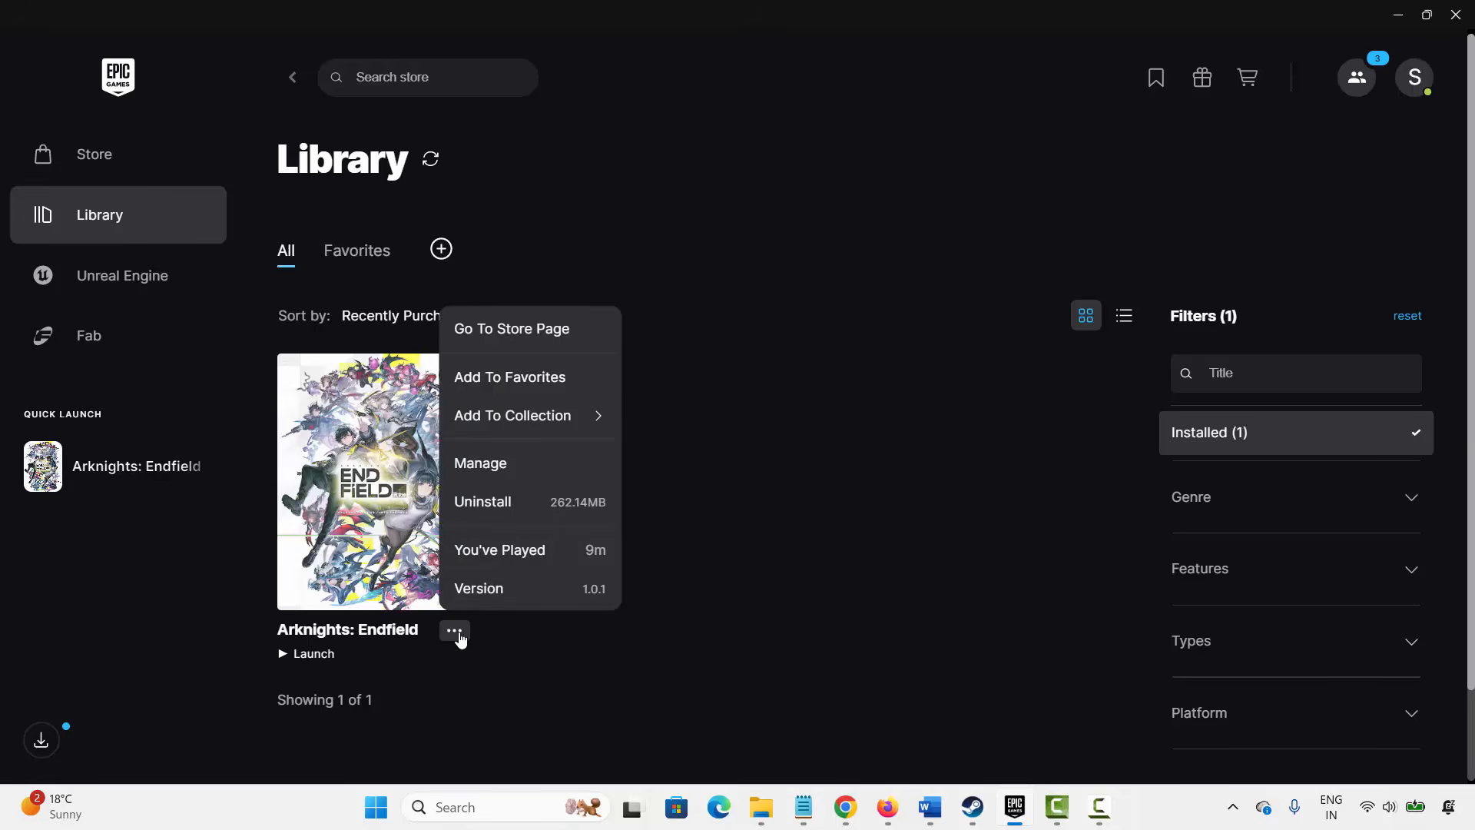
click(537, 511)
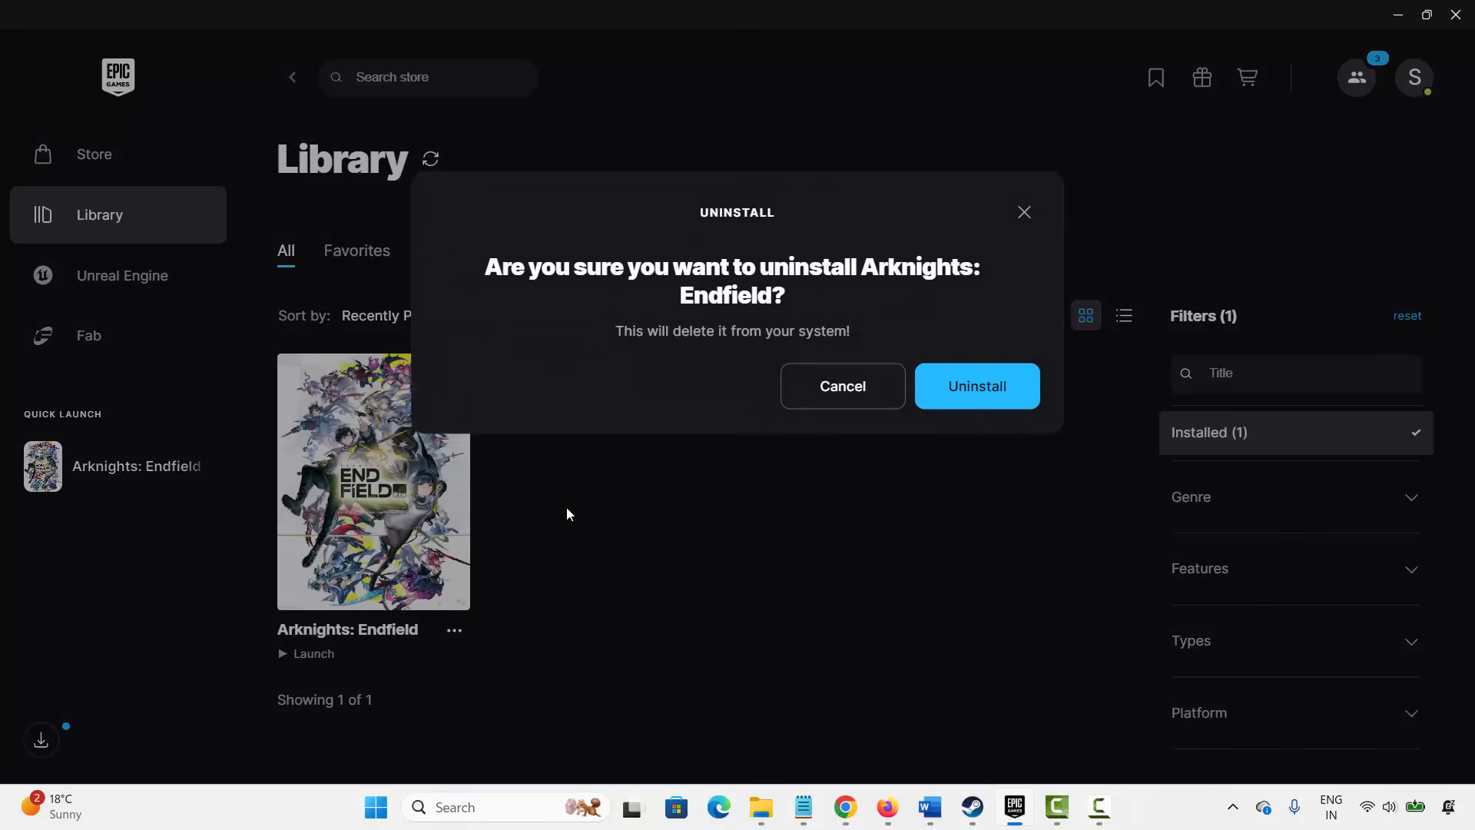
click(1024, 215)
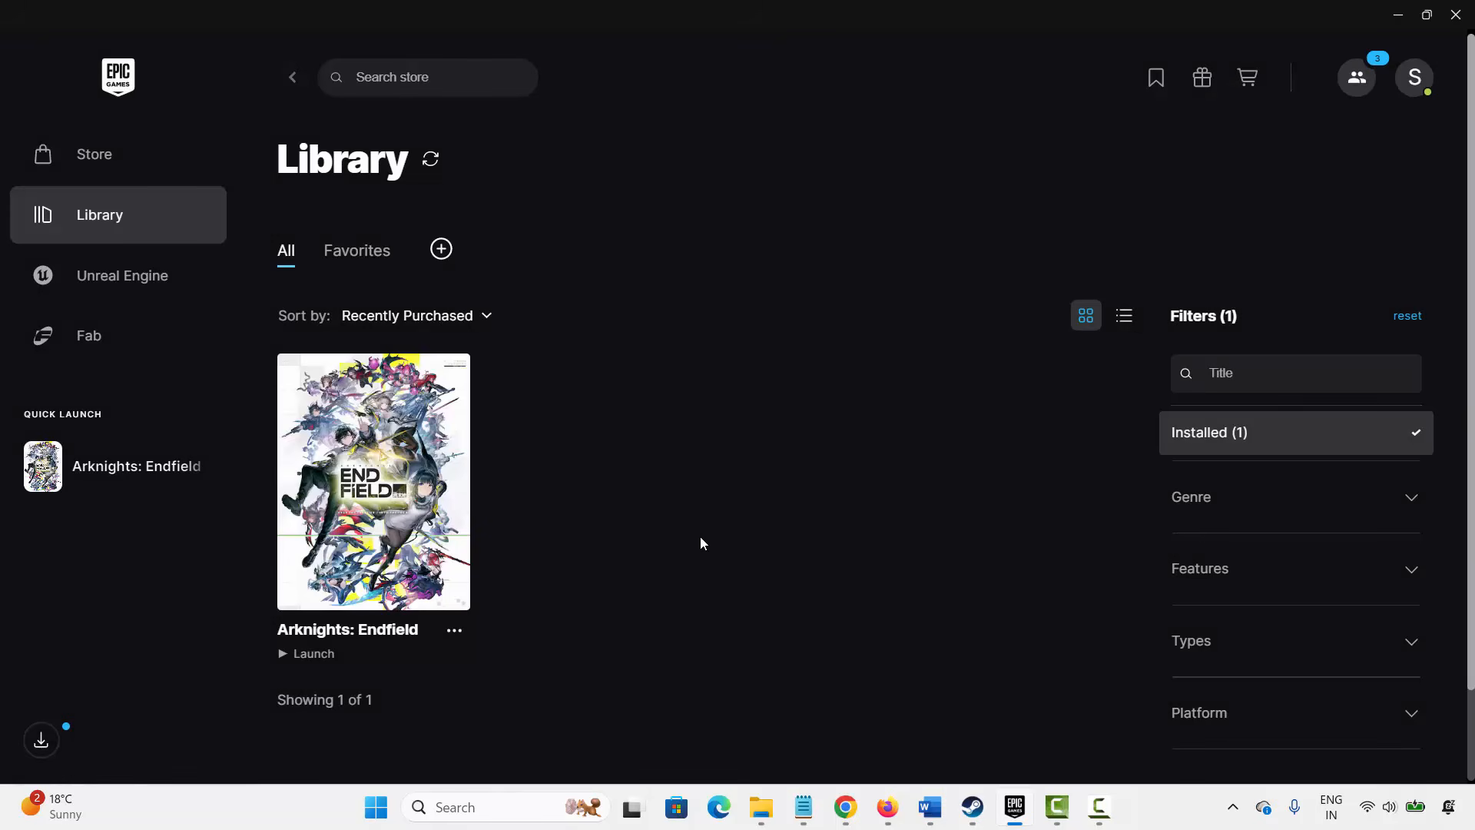